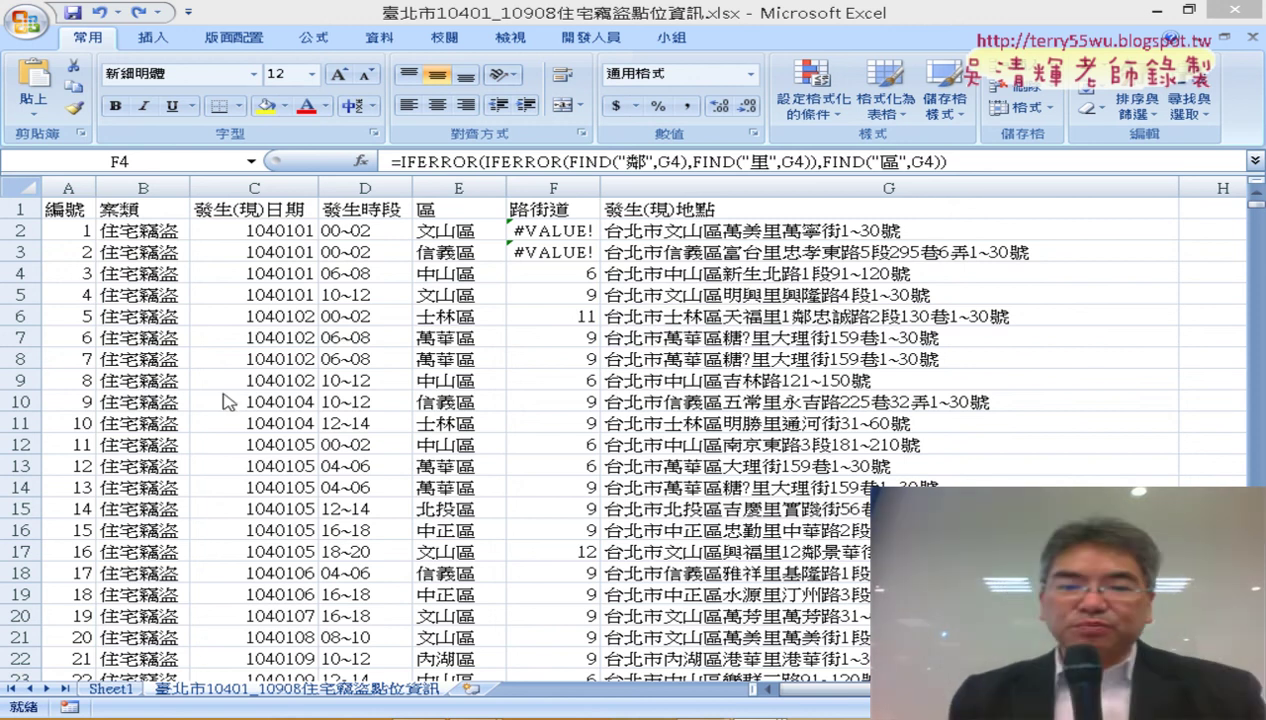
Switch from the burglary workbook to PowerPoint slide 32 on the road/street extraction formulas.
left_click(553, 273)
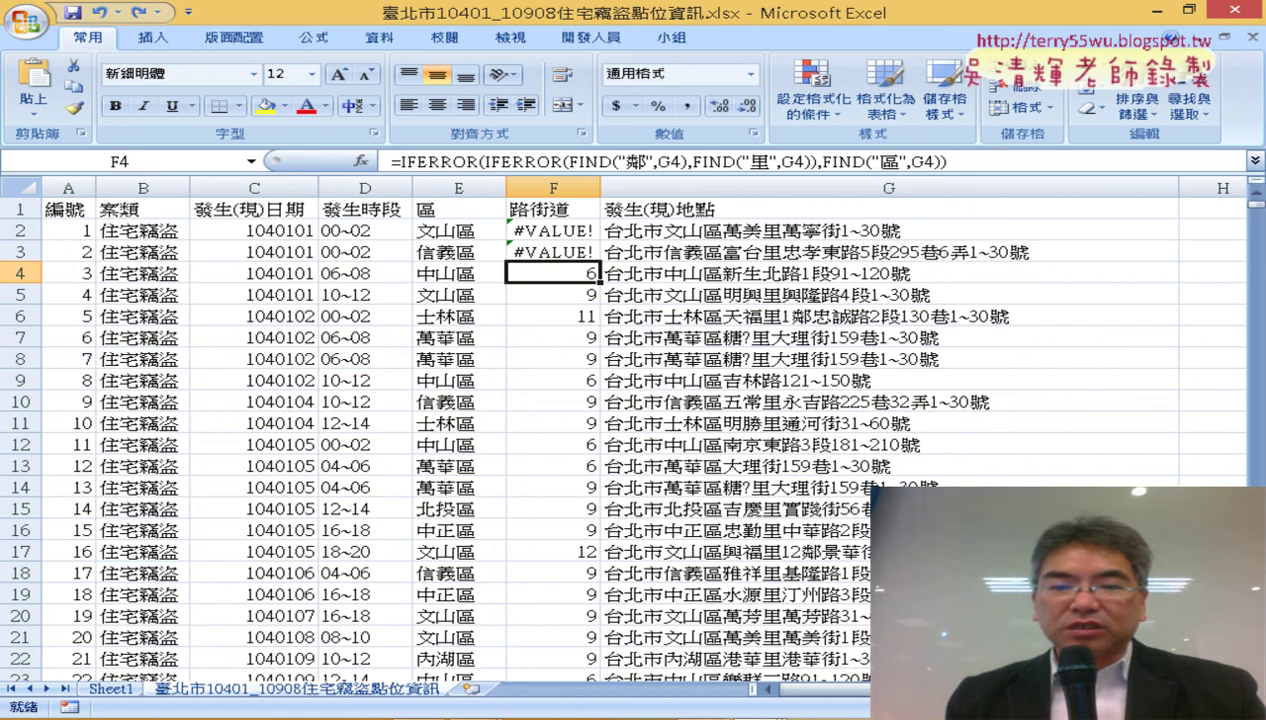
key("alt+Tab")
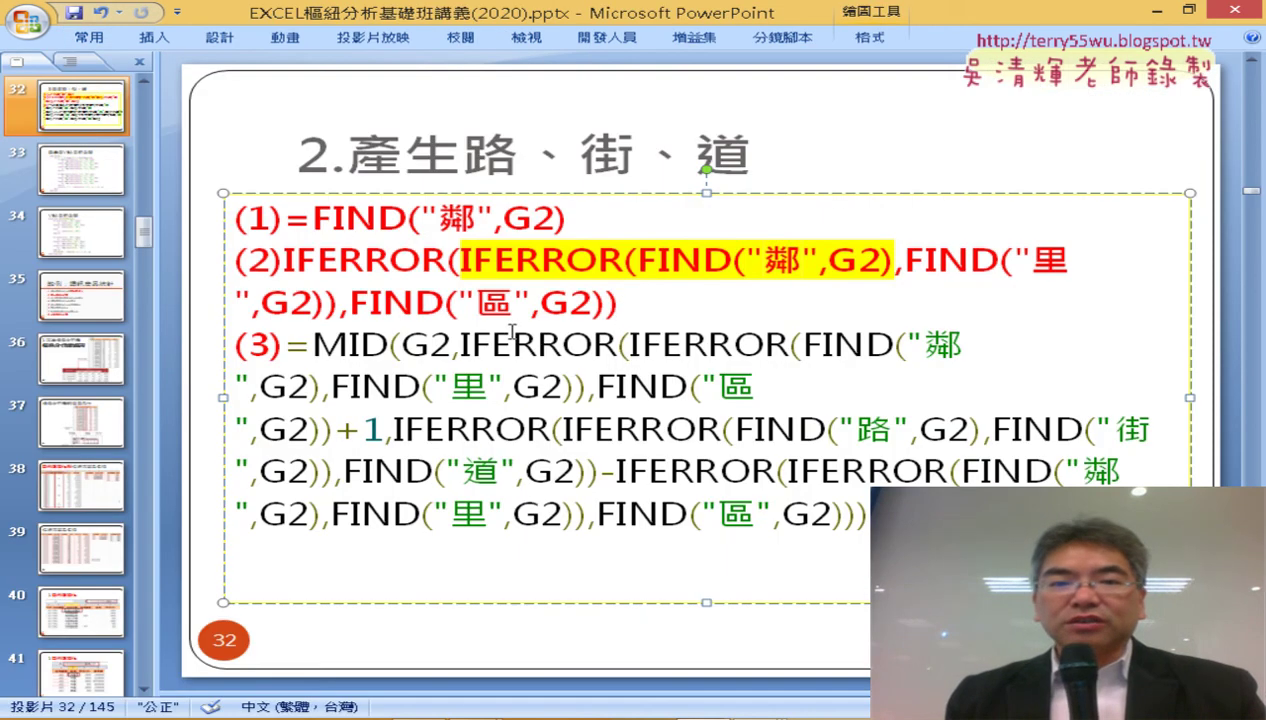
Highlight slide 32's nested IFERROR formula (2) and MID formula (3), then minimize PowerPoint.
left_click_drag(618, 303, 348, 260)
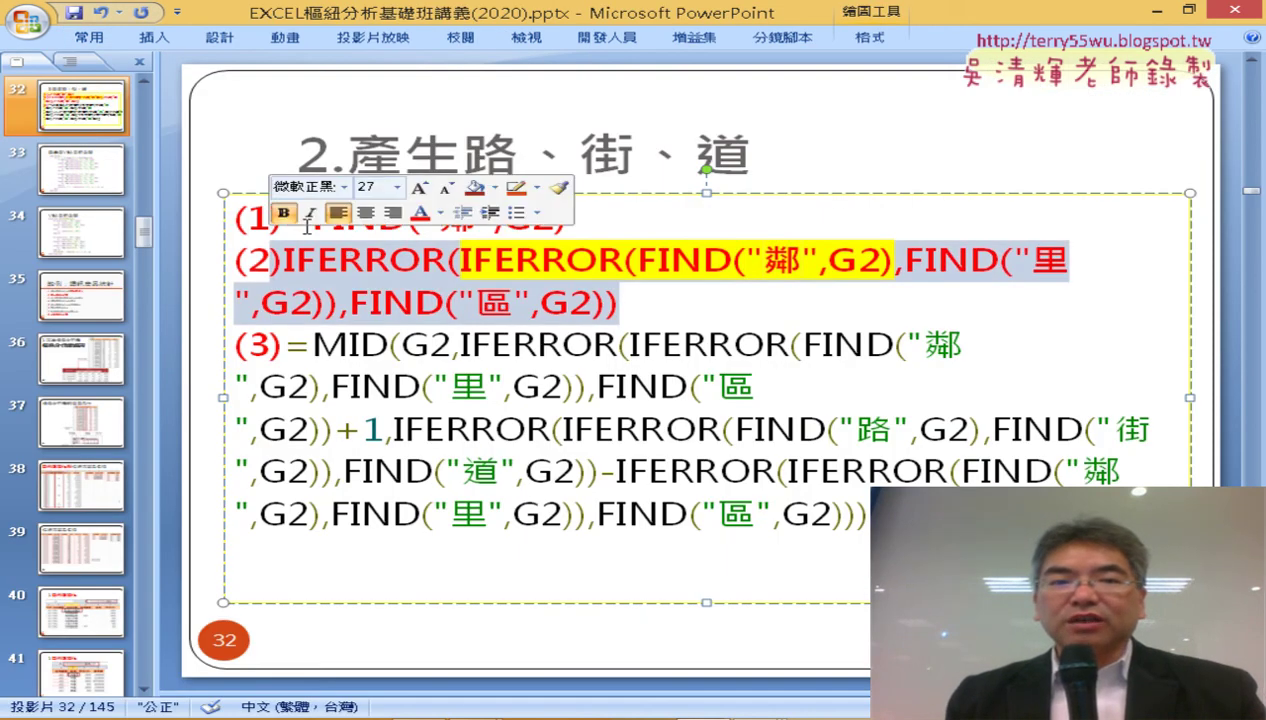
left_click(612, 305)
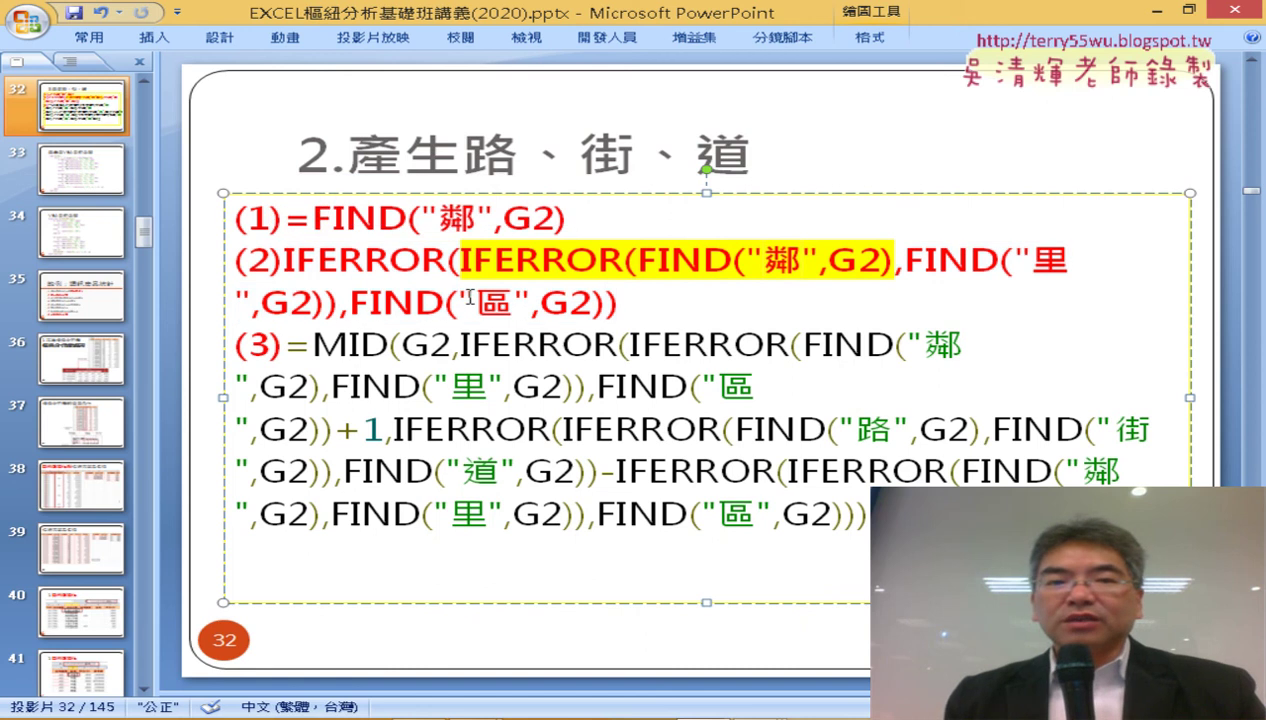
left_click_drag(289, 344, 866, 515)
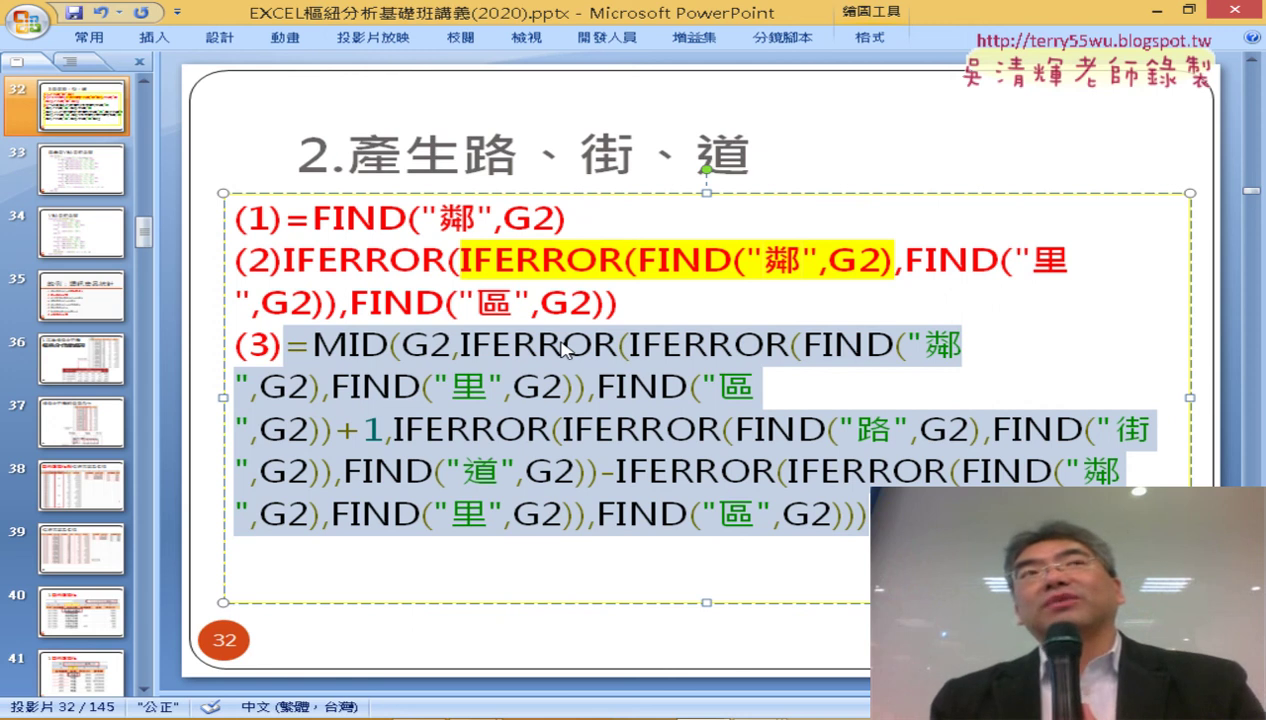
left_click(1168, 10)
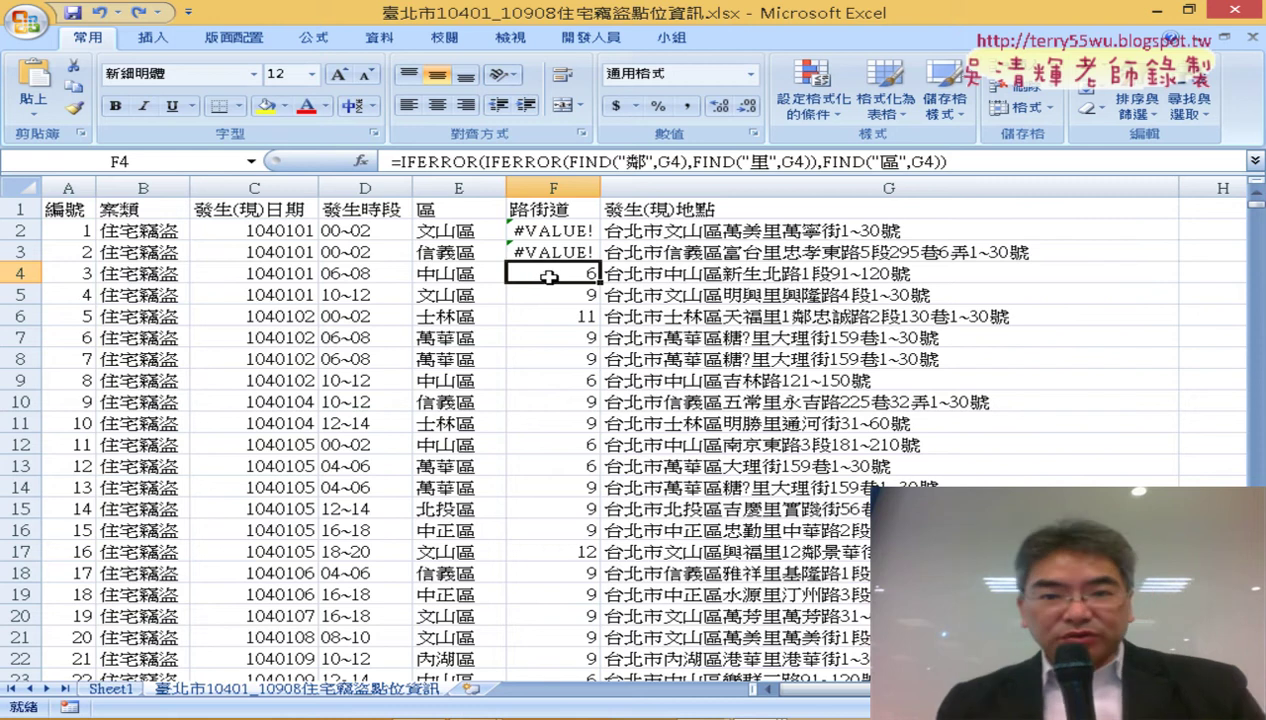
Cut F4's IFERROR formula out of the formula bar, leaving only the equals sign.
left_click(760, 274)
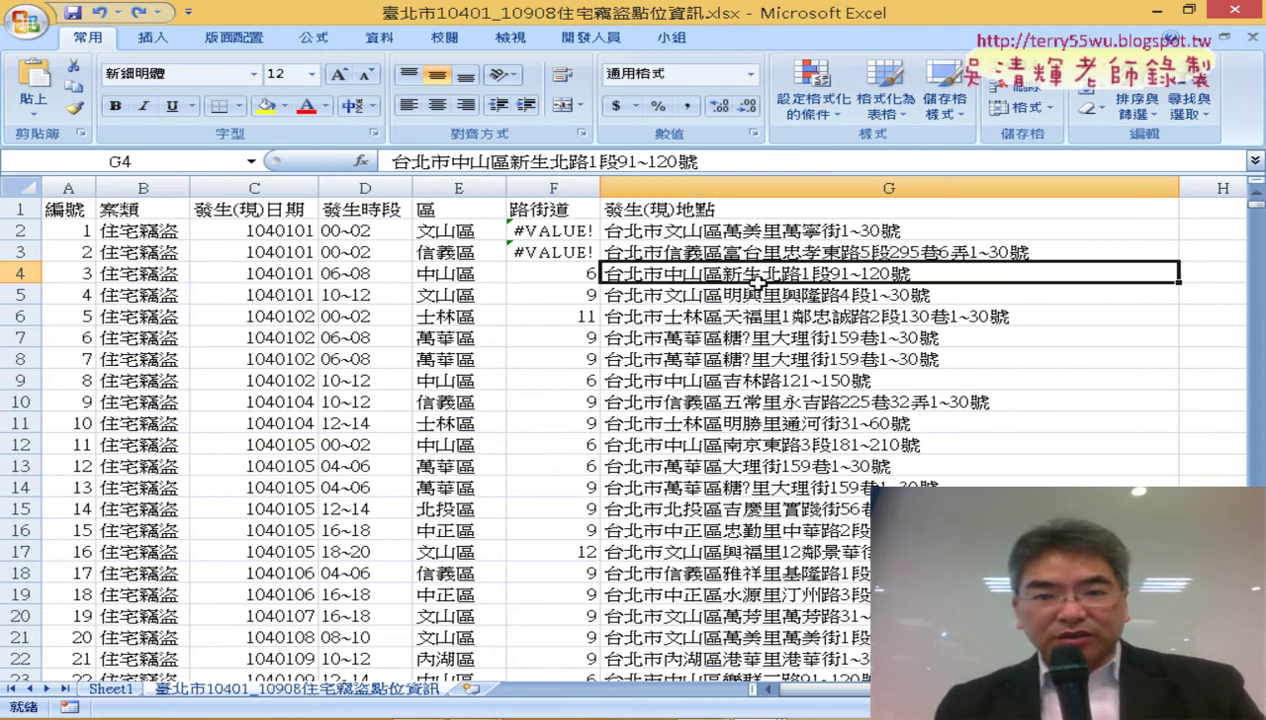
left_click(566, 274)
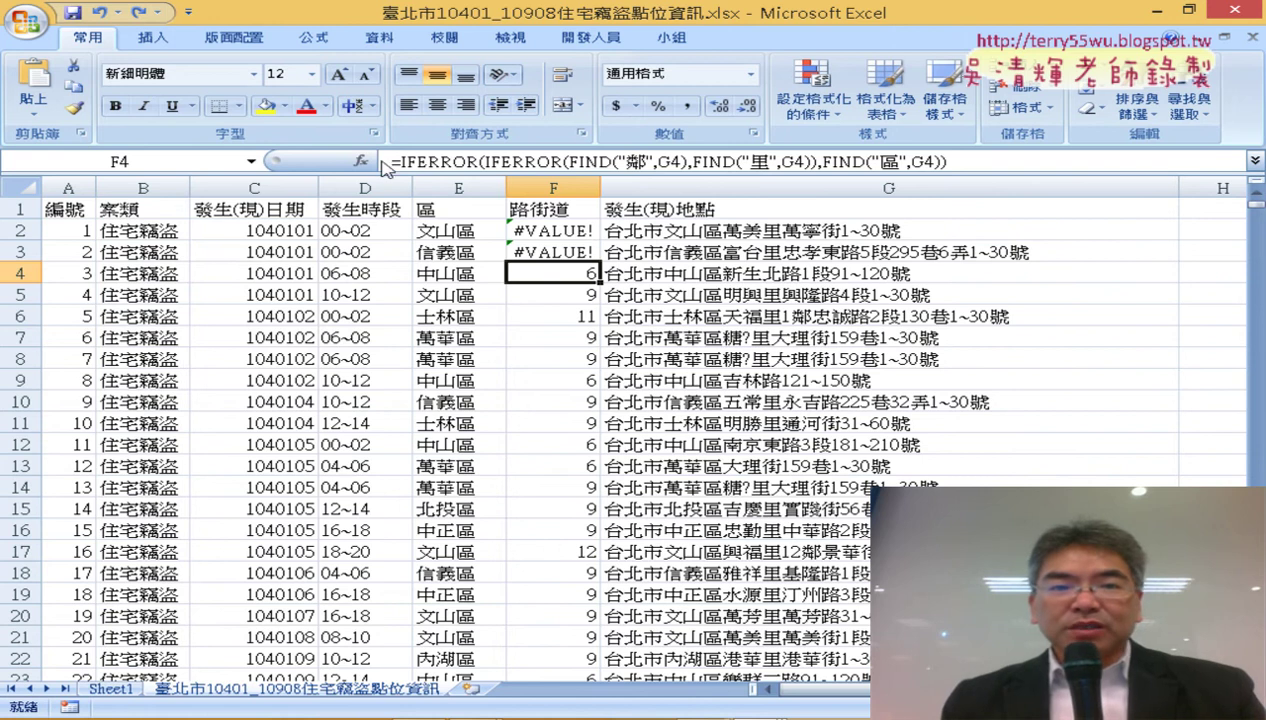
left_click_drag(401, 161, 994, 162)
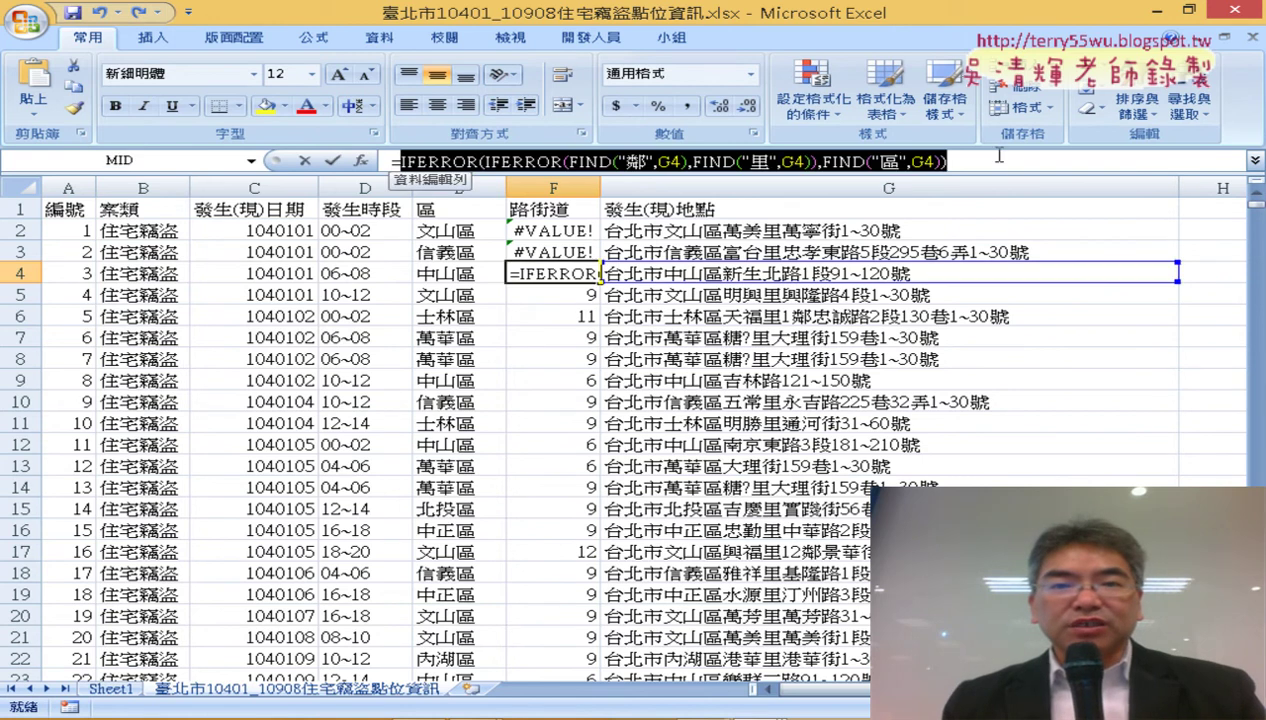
right_click(903, 160)
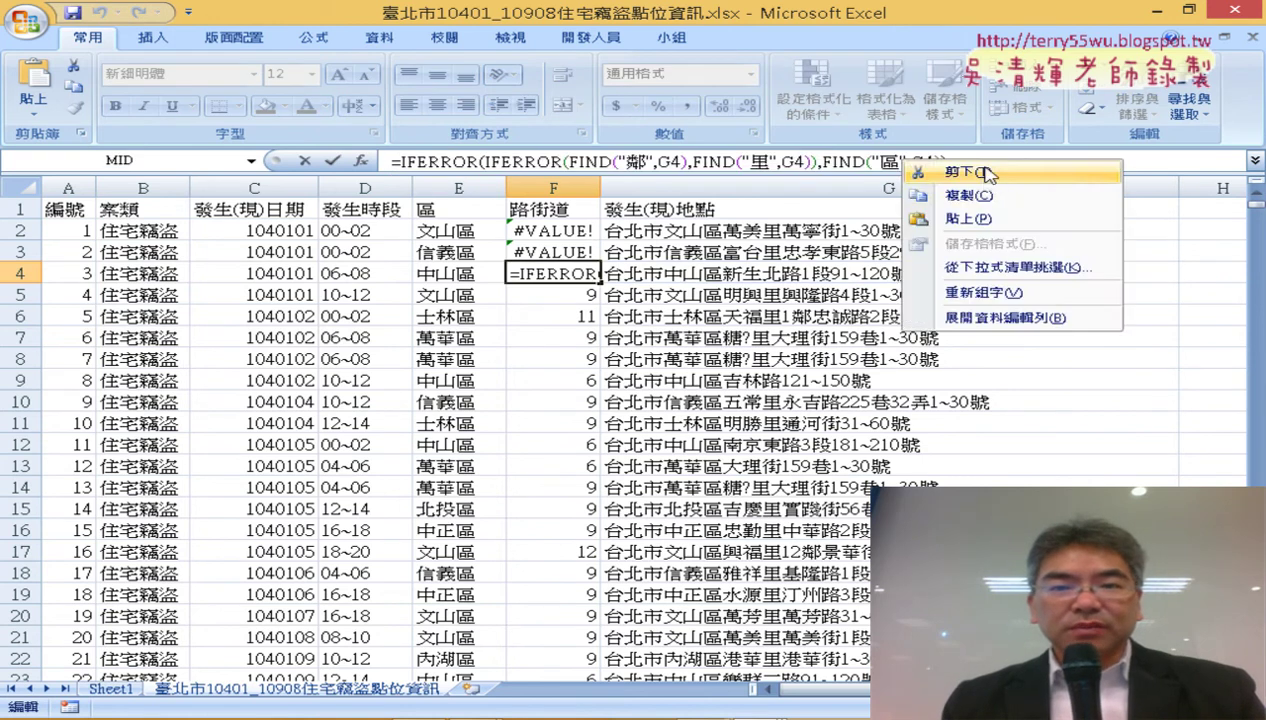
left_click(980, 172)
Insert a MID function in F4, using G4 as its text argument.
left_click(361, 160)
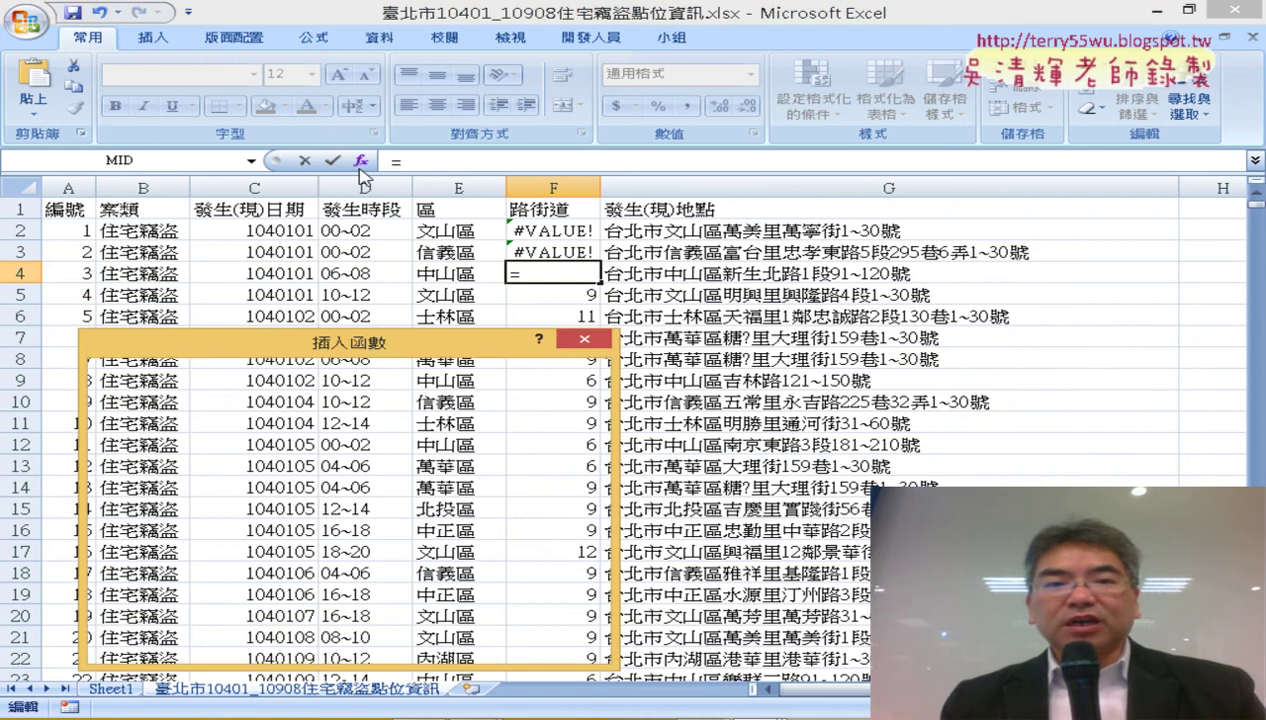
left_click_drag(398, 358, 746, 59)
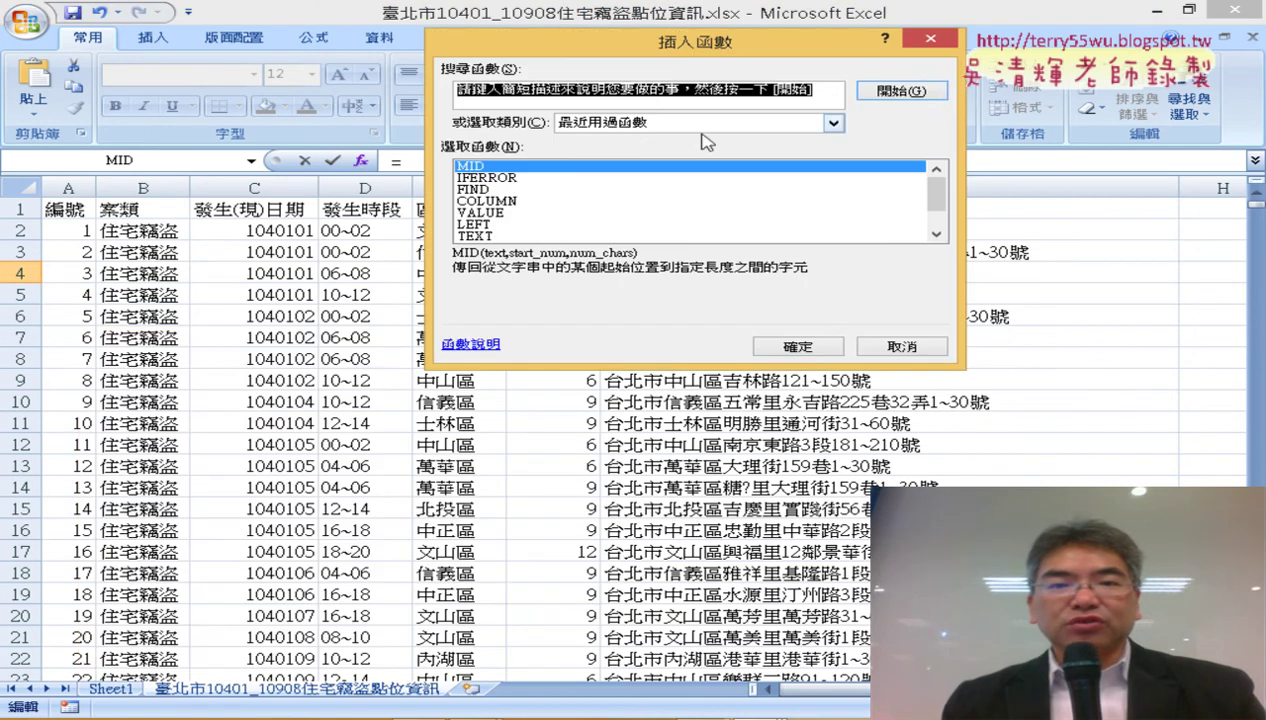
double_click(492, 168)
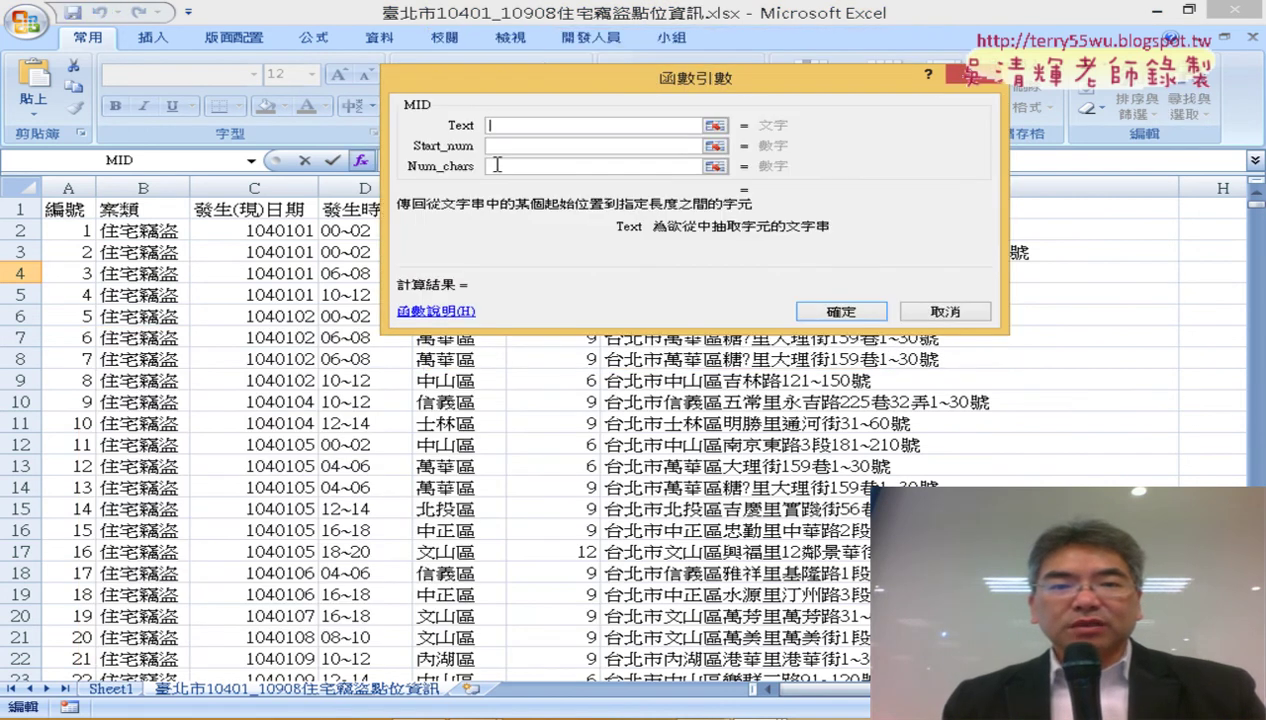
left_click_drag(613, 118, 928, 142)
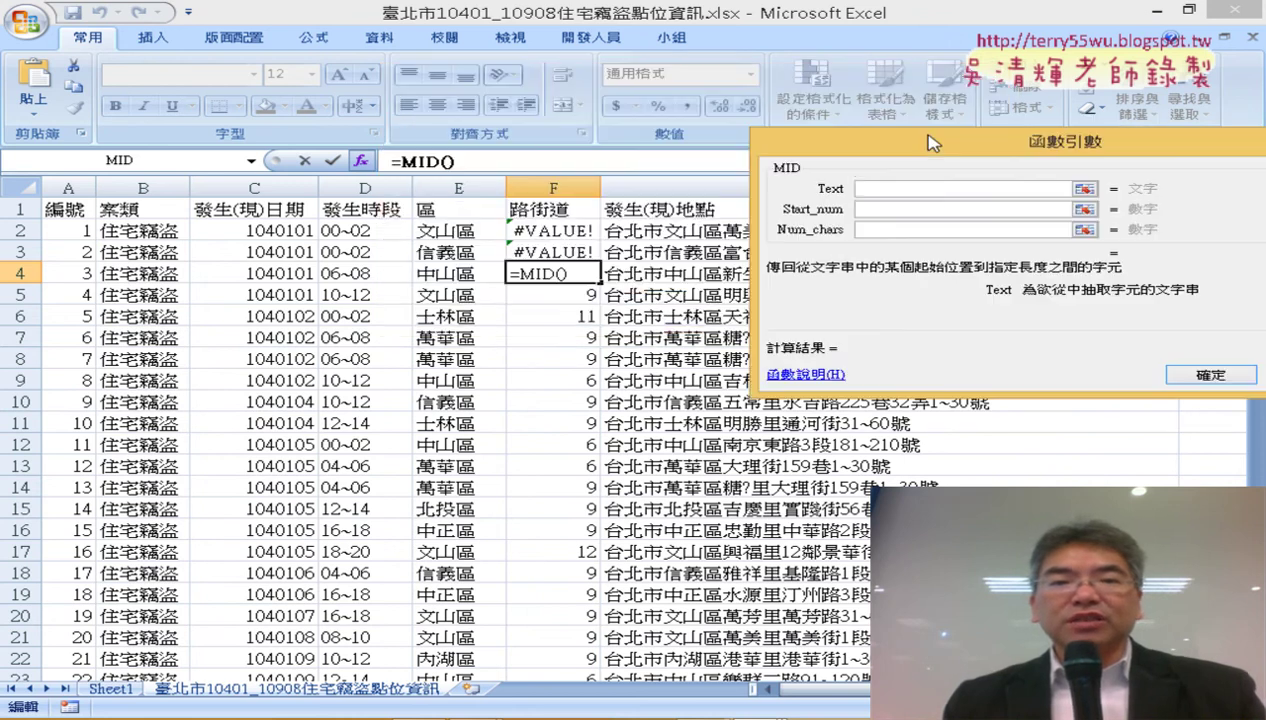
left_click(648, 280)
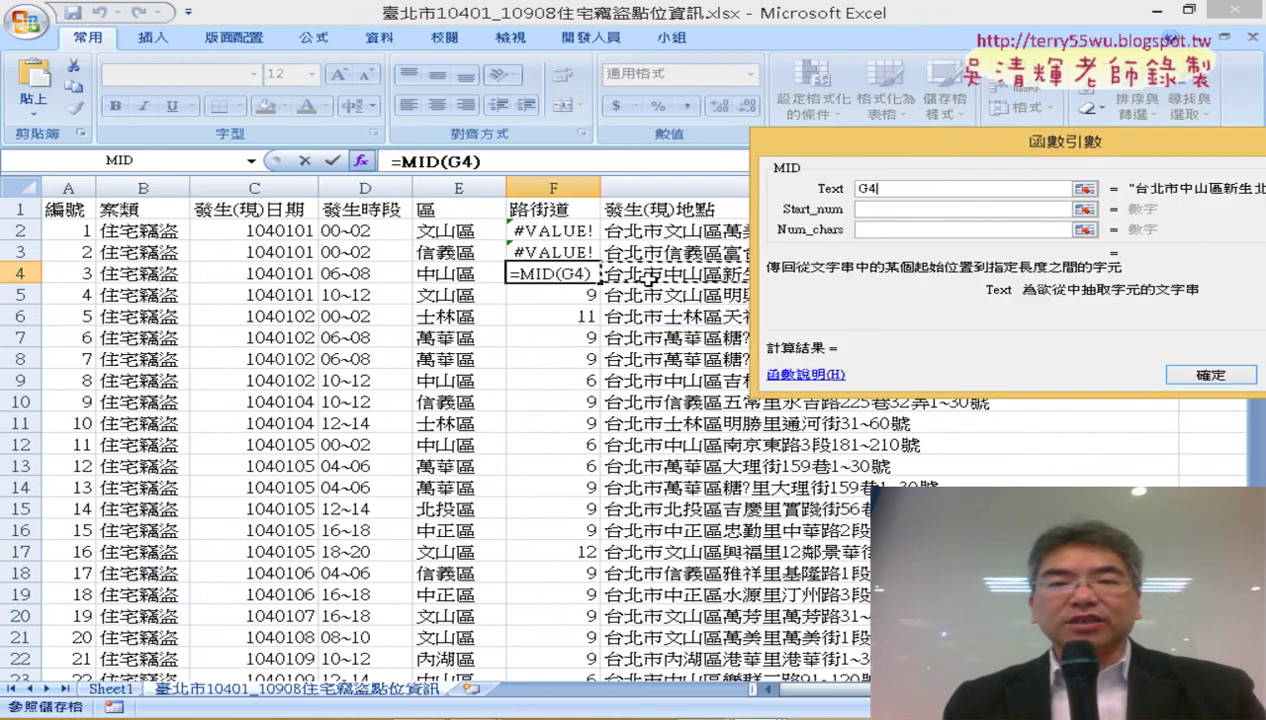
Set MID's Start_num to the pasted IFERROR(FIND("鄰"/"里"/"區",G4)) expression plus 1, evaluating to 7.
left_click(888, 209)
mouse_move(892, 160)
left_mouse_down()
mouse_move(508, 313)
mouse_move(575, 303)
left_mouse_up()
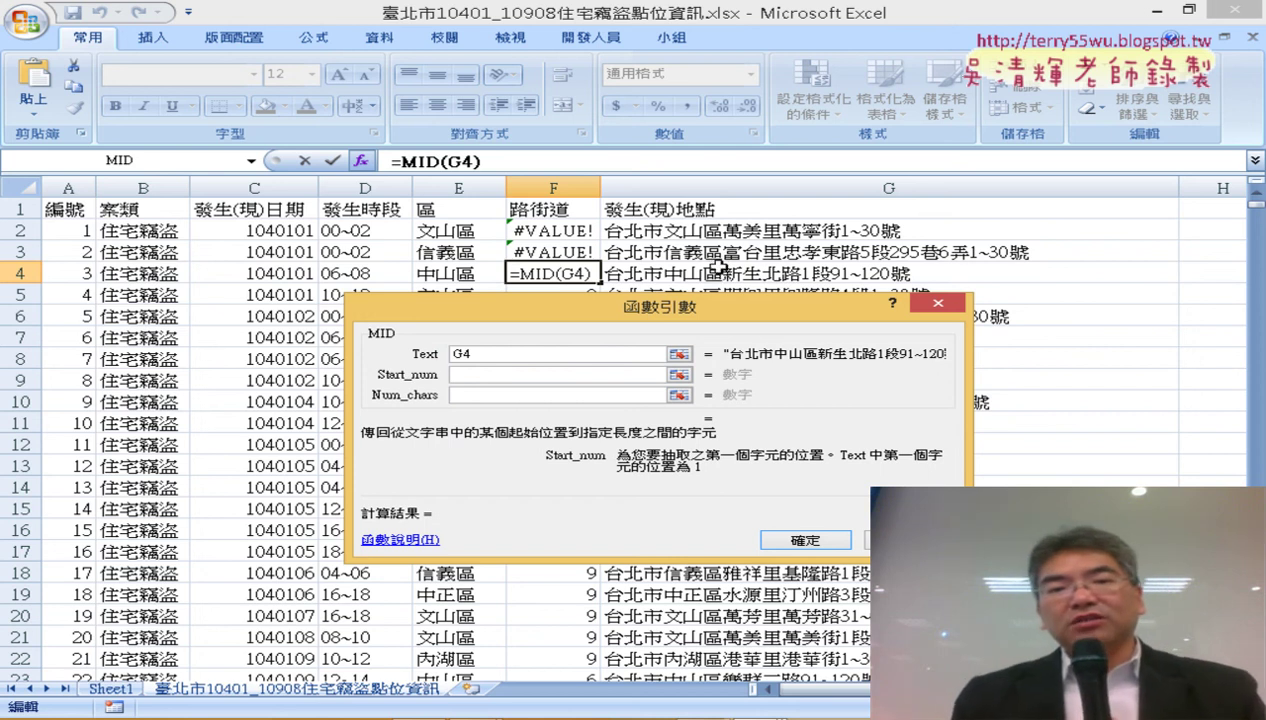
right_click(564, 375)
left_click(628, 433)
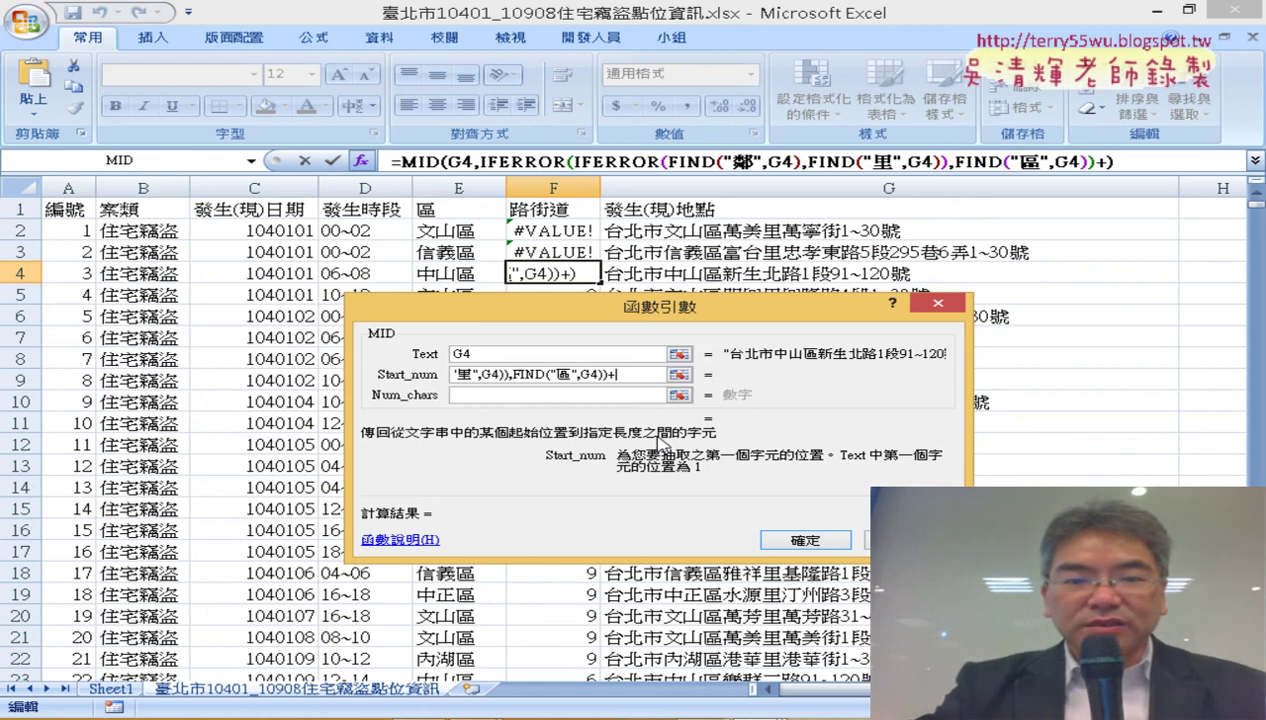
type("+•")
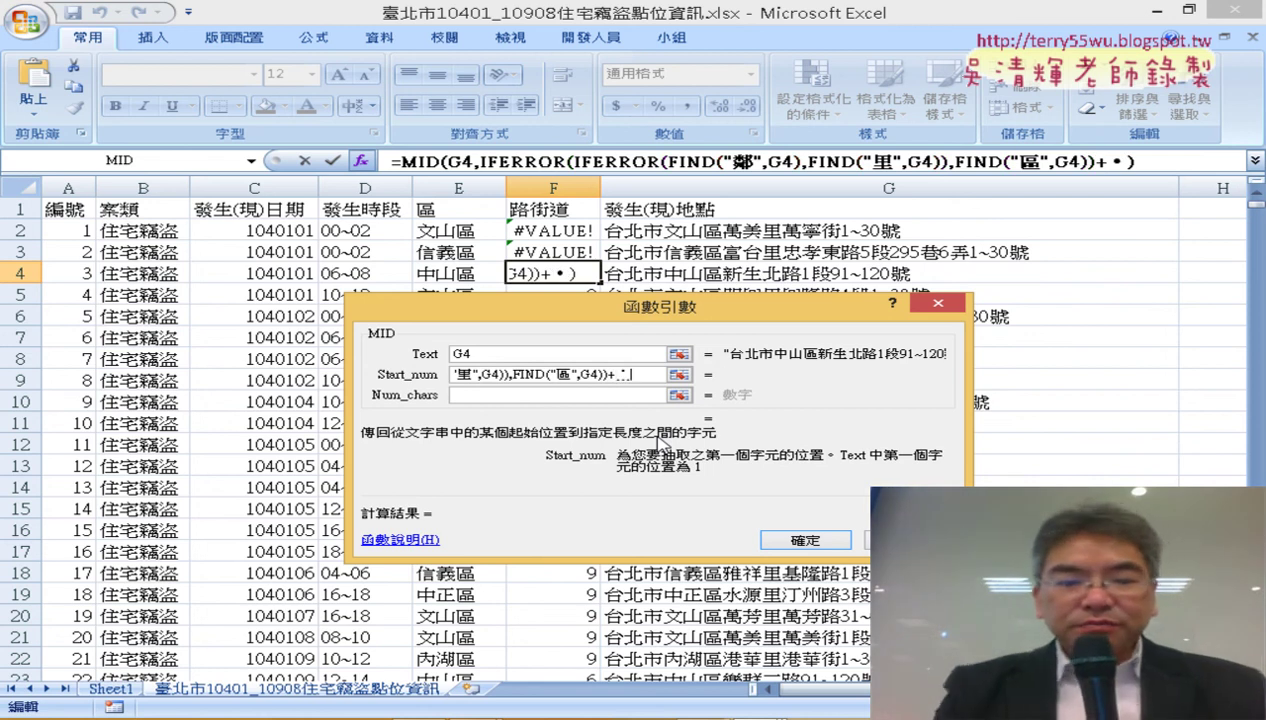
type("1")
key("Left")
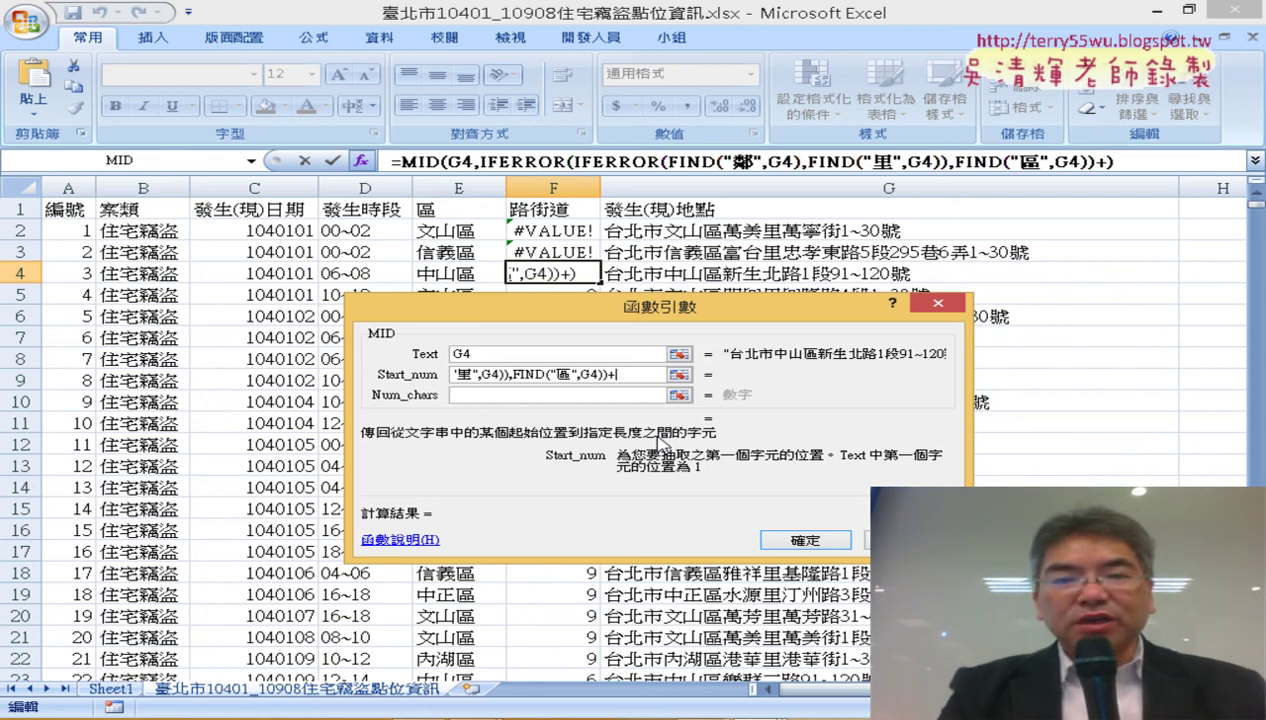
key("BackSpace")
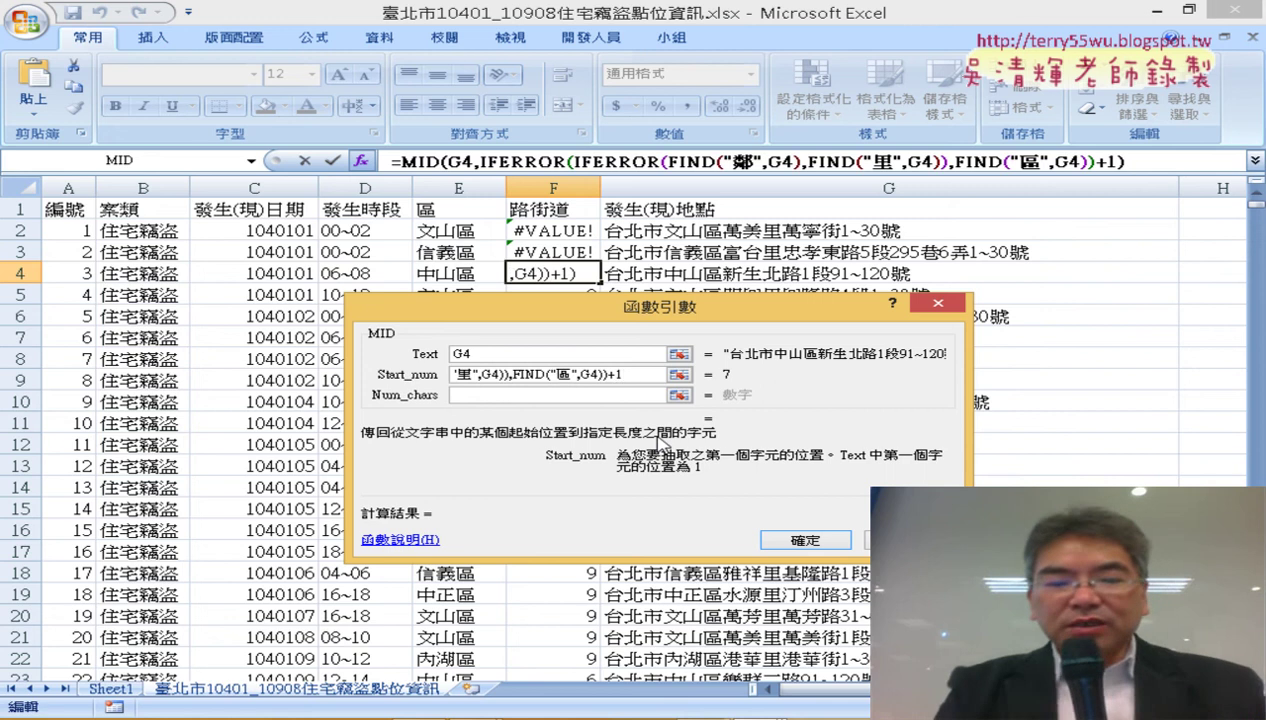
key("Tab")
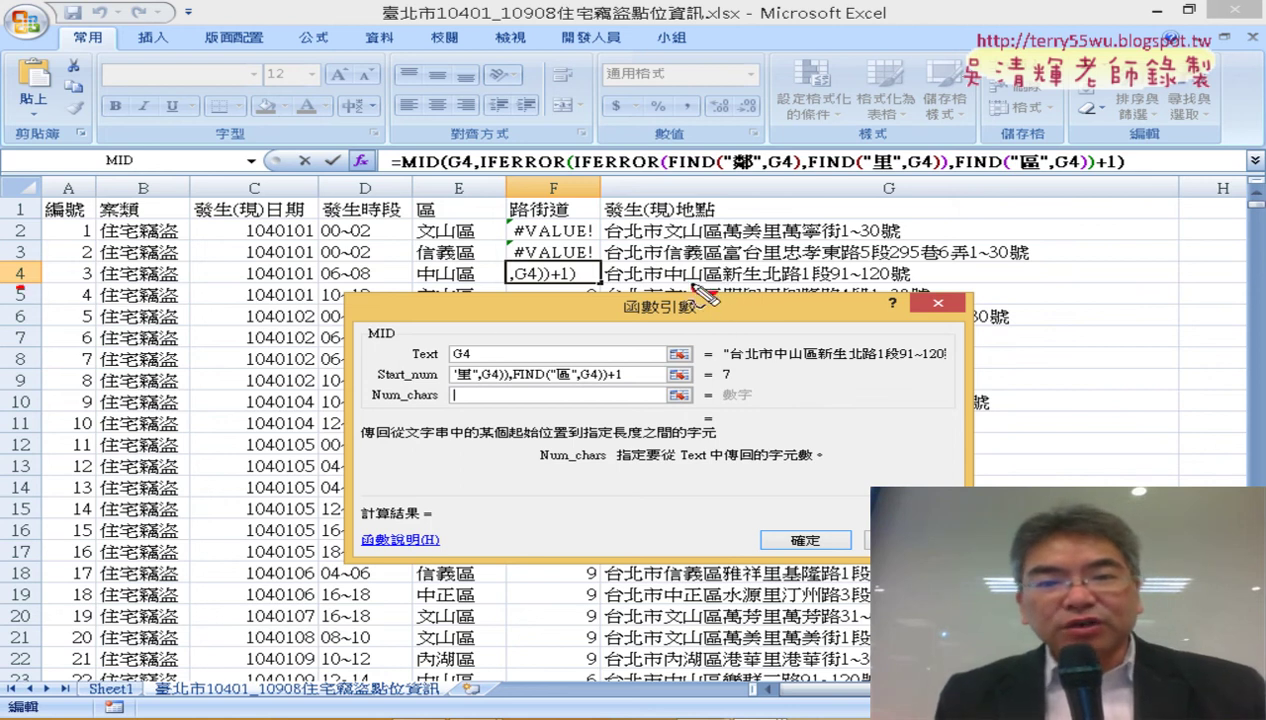
left_click_drag(705, 293, 706, 240)
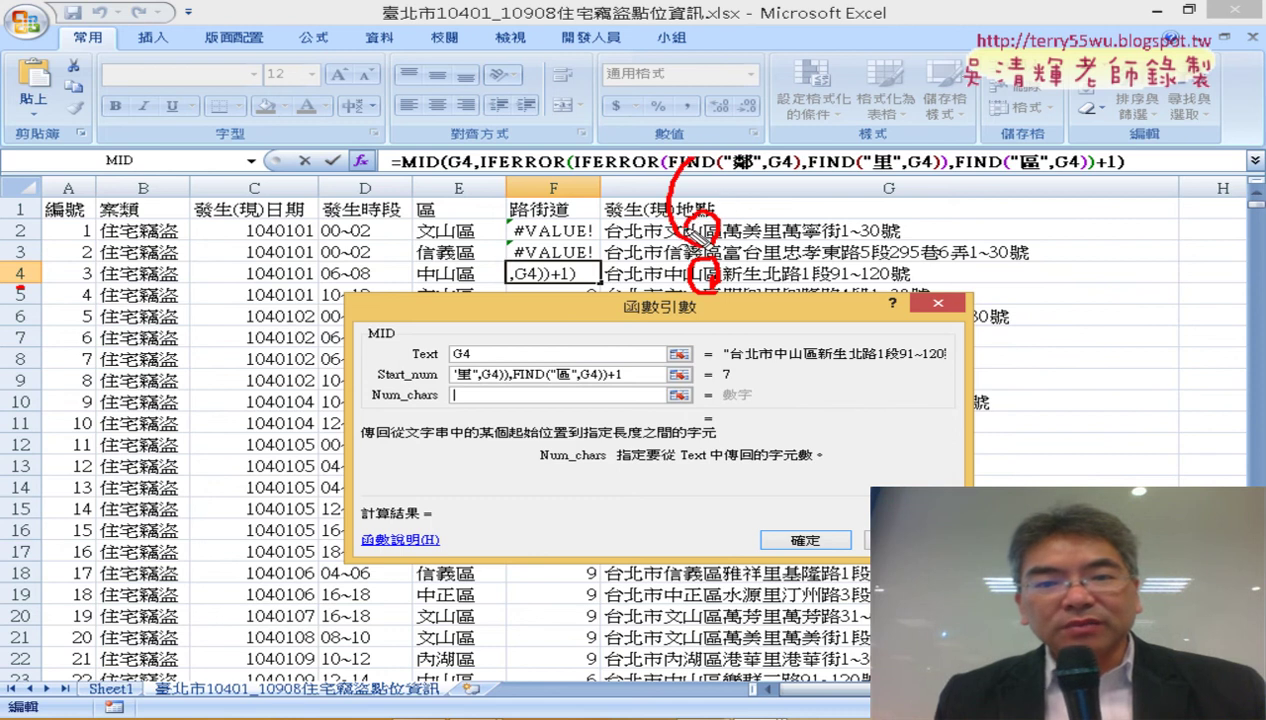
mouse_move(803, 292)
left_mouse_down()
mouse_move(812, 269)
mouse_move(826, 306)
left_mouse_up()
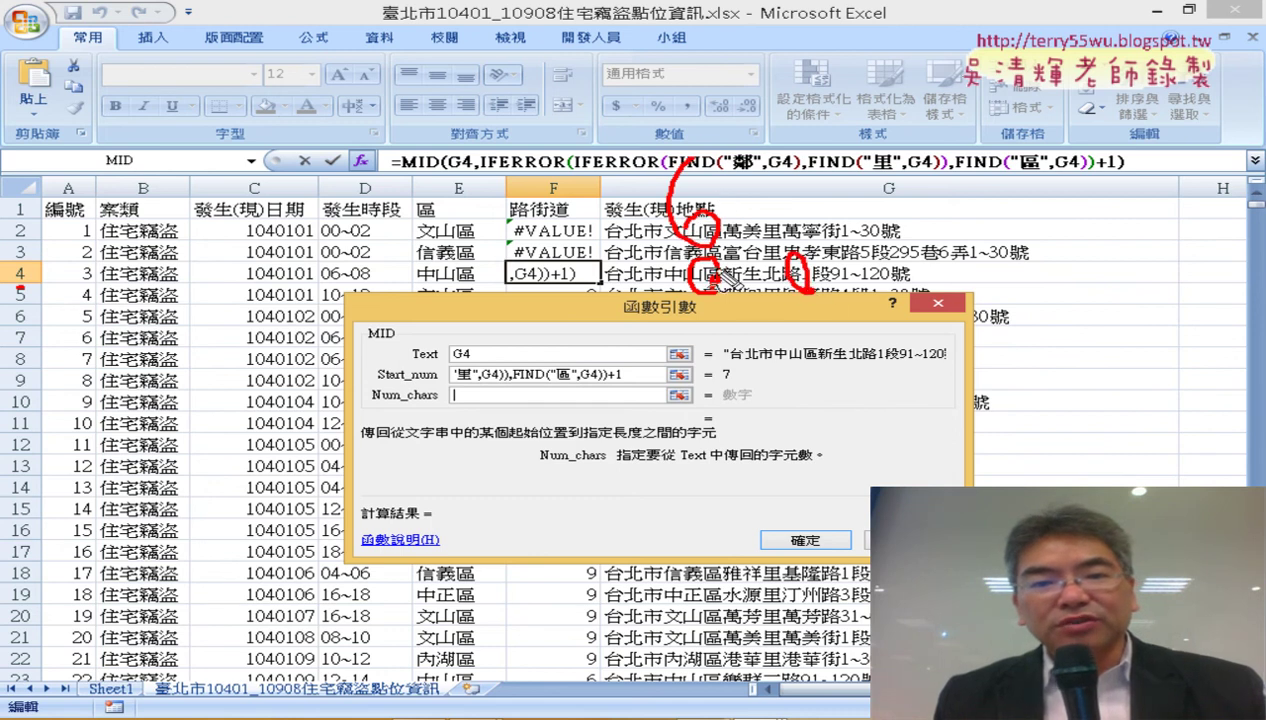
left_click_drag(785, 160, 815, 243)
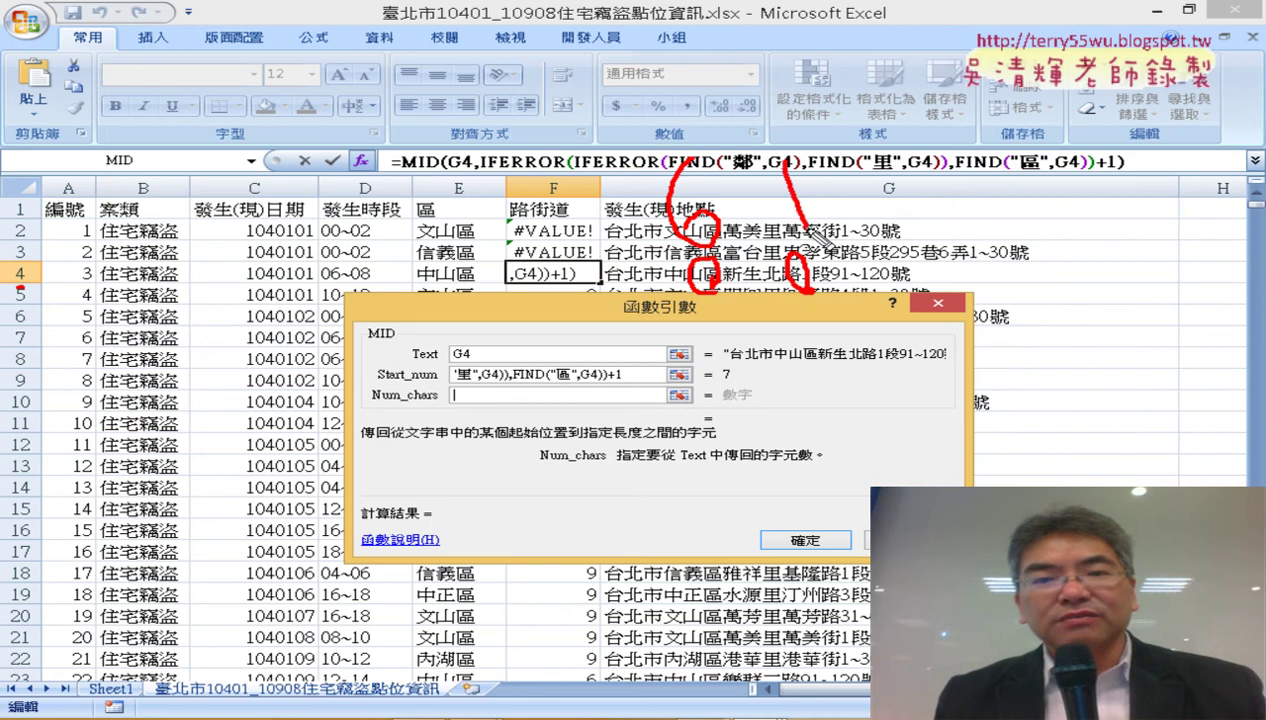
mouse_move(836, 200)
left_mouse_down()
mouse_move(878, 190)
mouse_move(850, 192)
left_mouse_up()
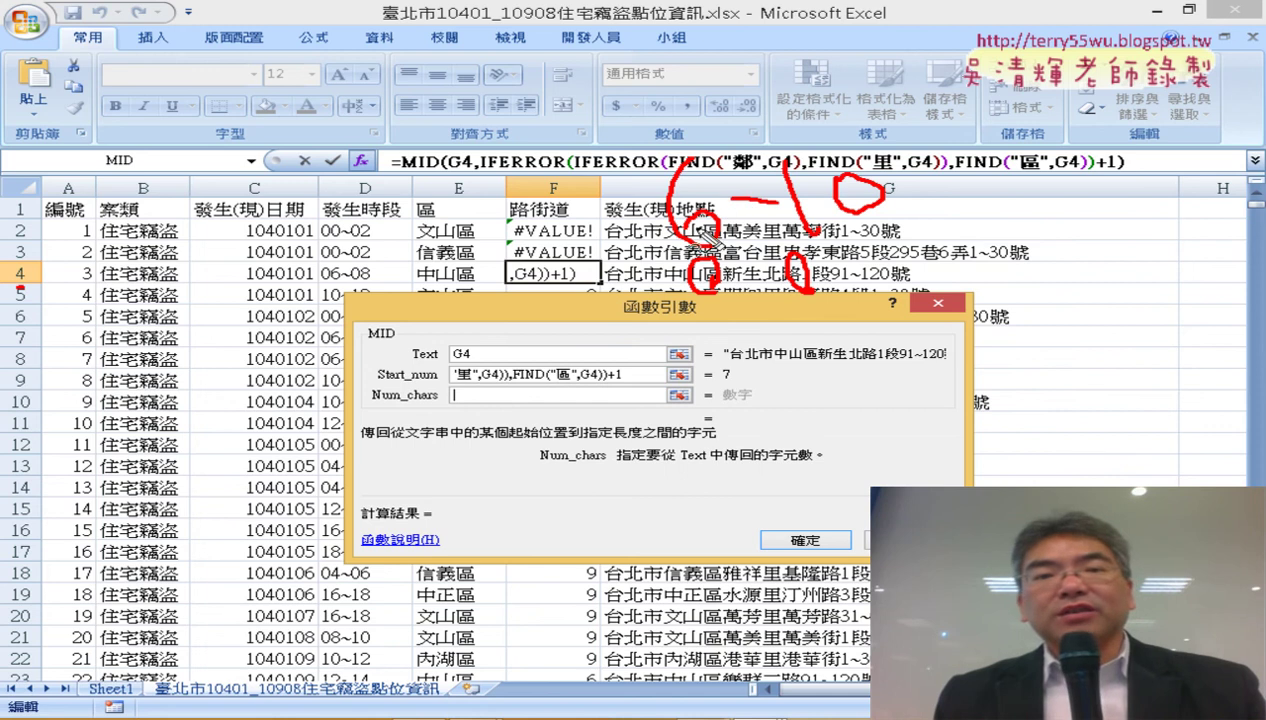
left_click_drag(605, 188, 524, 205)
left_click_drag(625, 215, 540, 238)
mouse_move(445, 140)
left_mouse_down()
mouse_move(480, 185)
mouse_move(445, 272)
left_mouse_up()
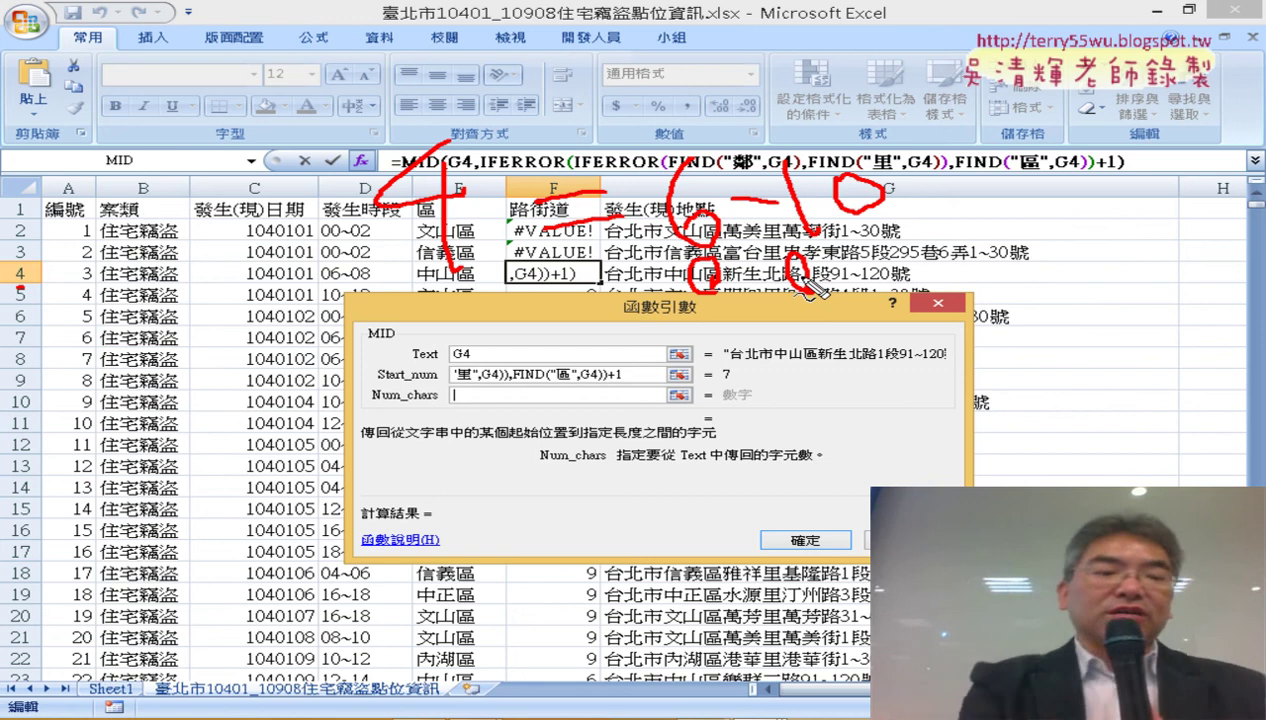
key("Escape")
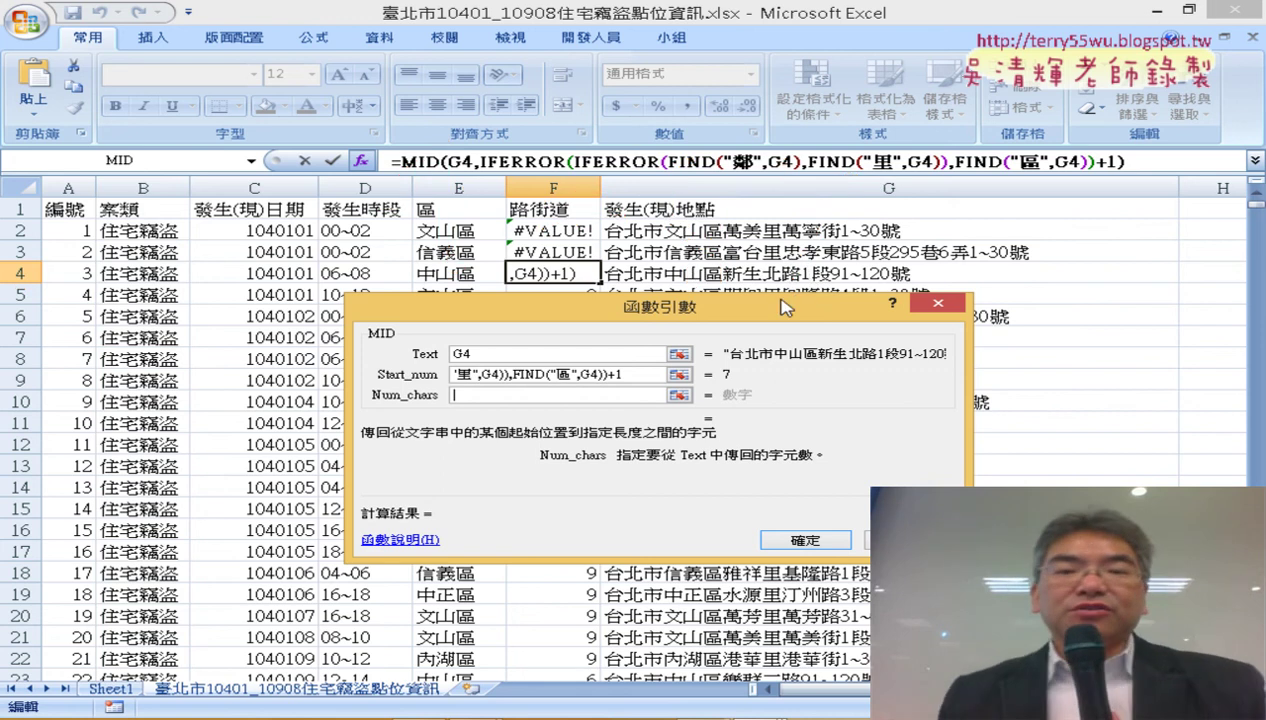
Paste the copied FIND expression into MID's Num_chars argument.
right_click(634, 396)
left_click(700, 454)
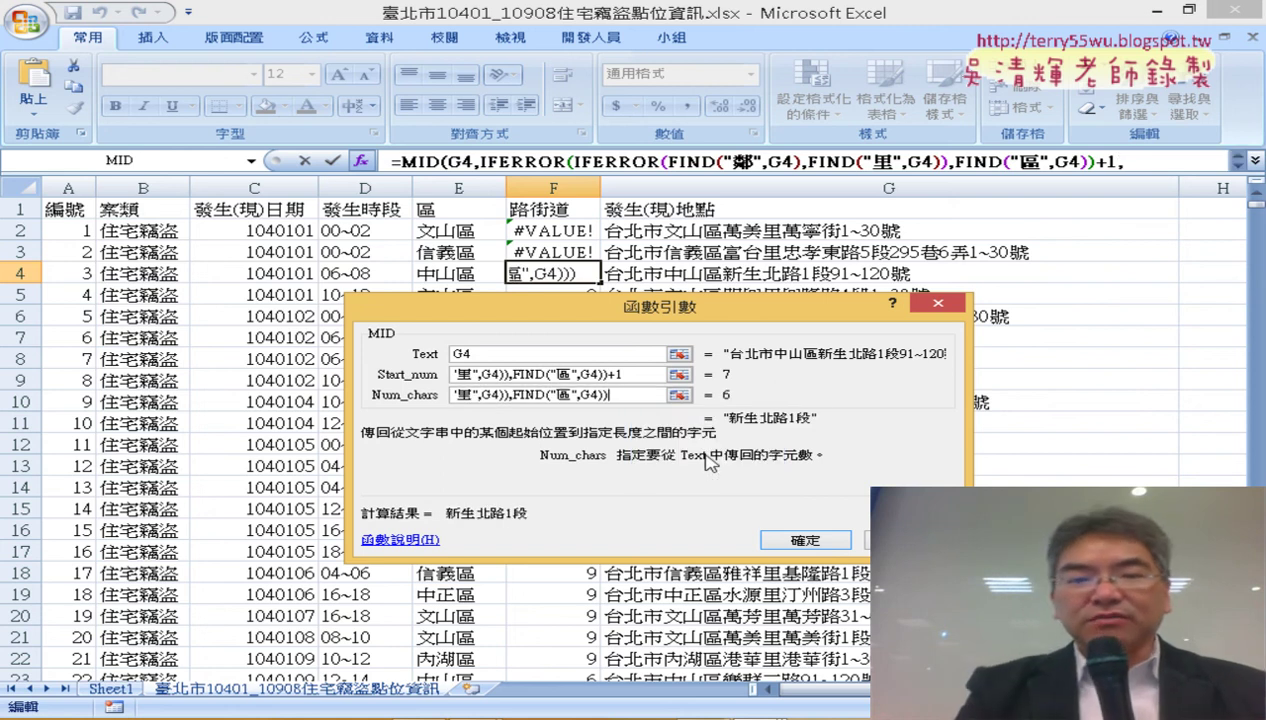
type("-")
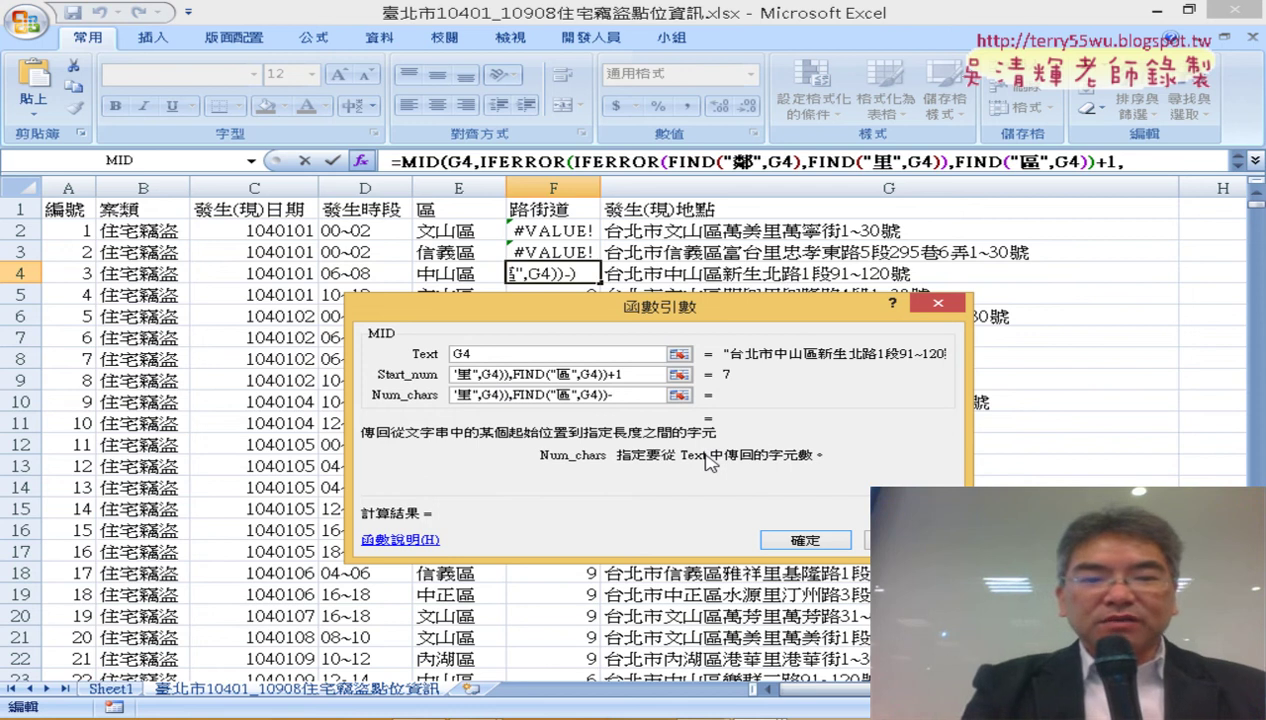
key("BackSpace")
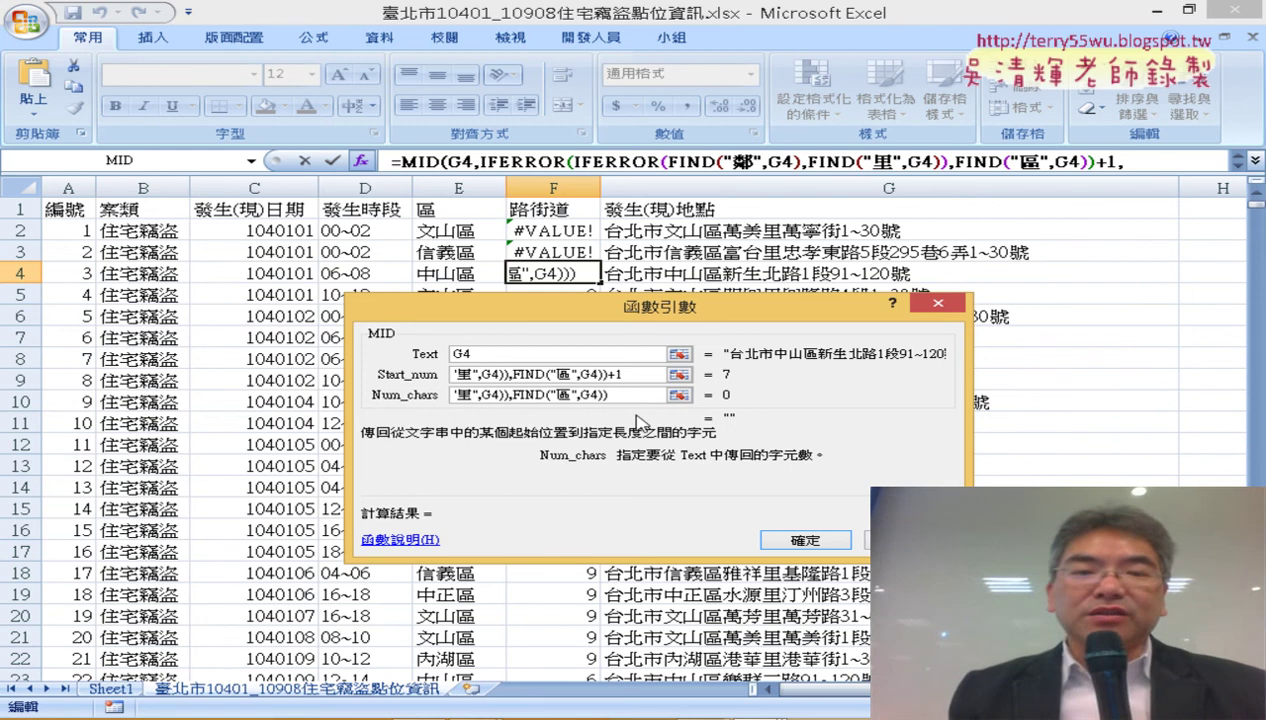
Change the FIND search characters in Num_chars to 路, 街 and 道 so it evaluates to 4.
left_click_drag(632, 400, 318, 395)
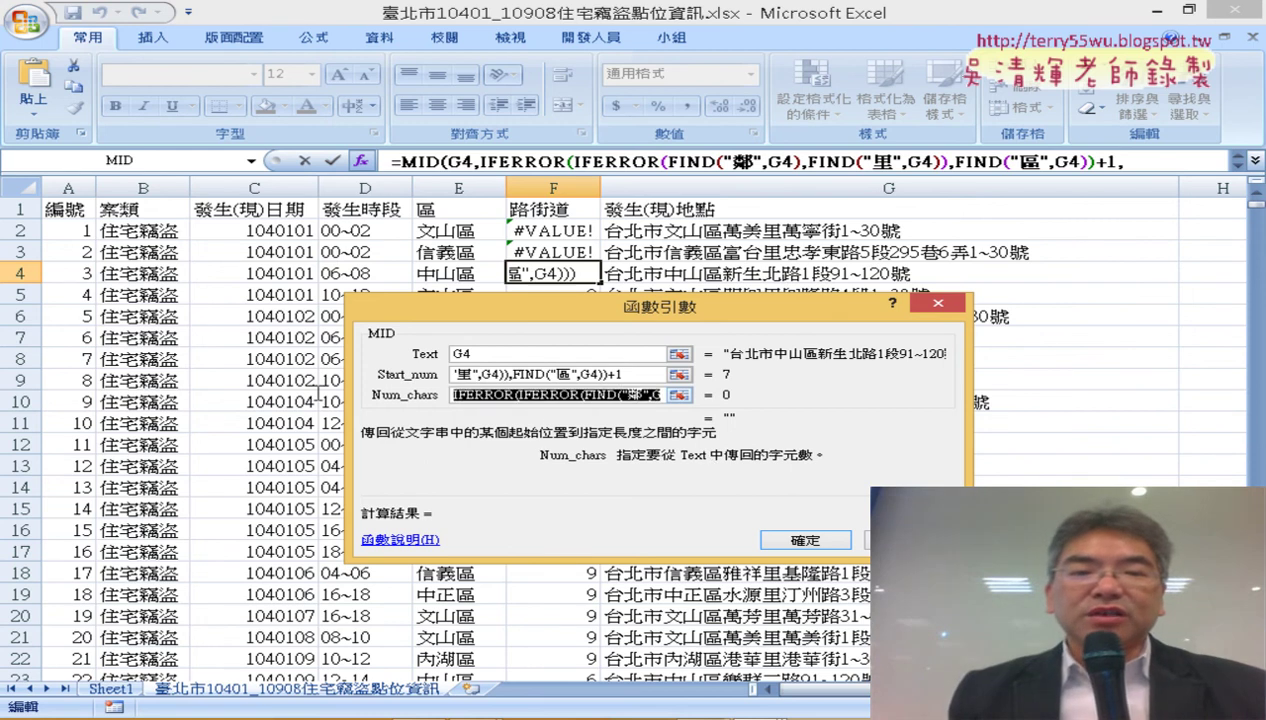
left_click(510, 394)
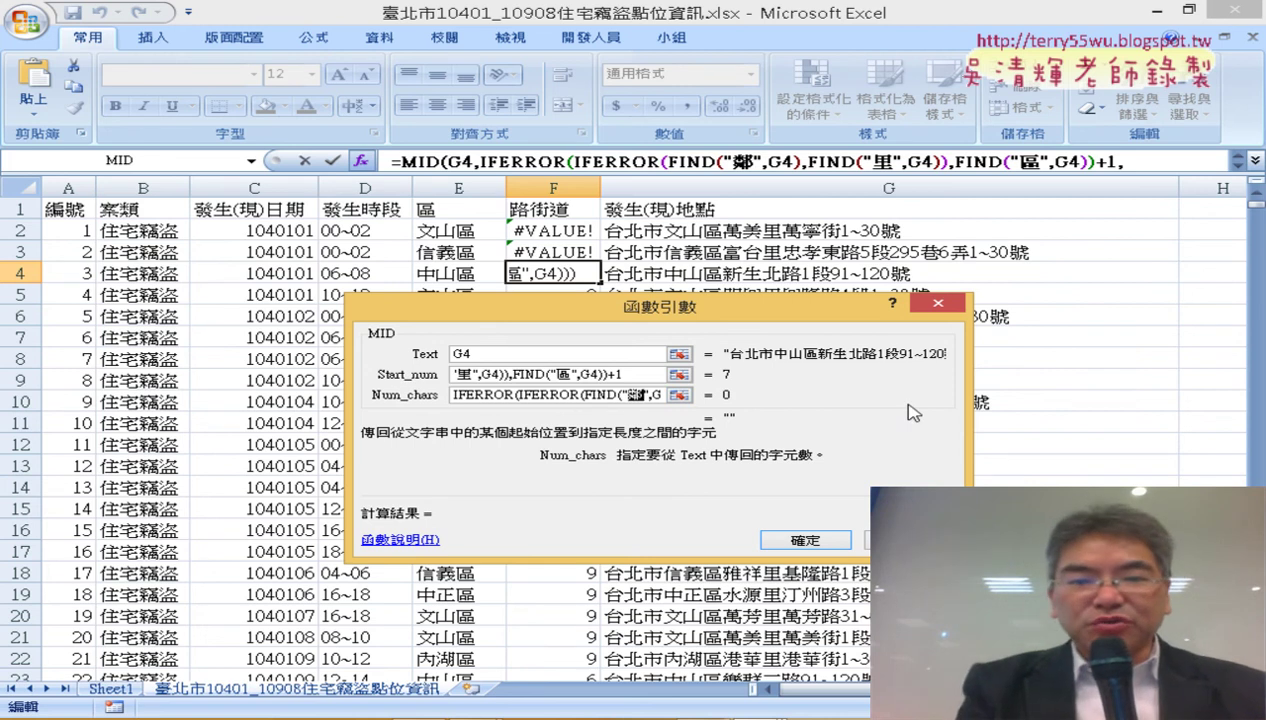
type("路")
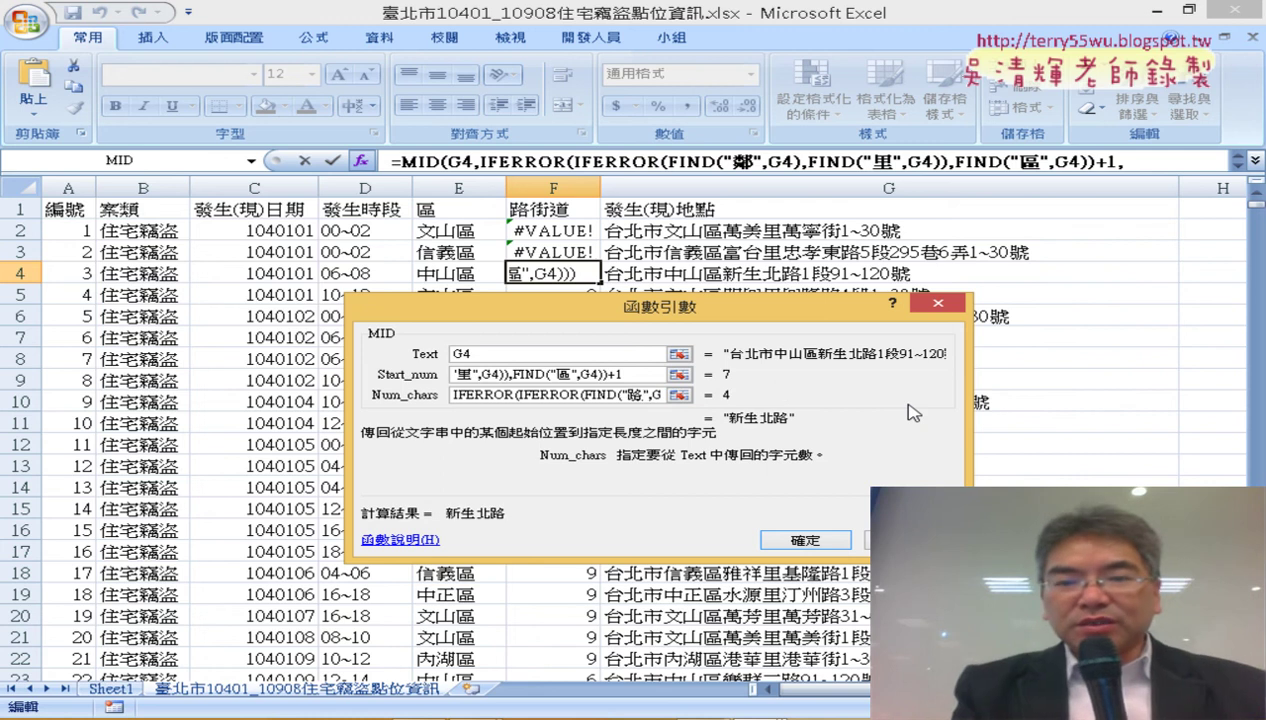
key("Right")
key("Right")
key("Right")
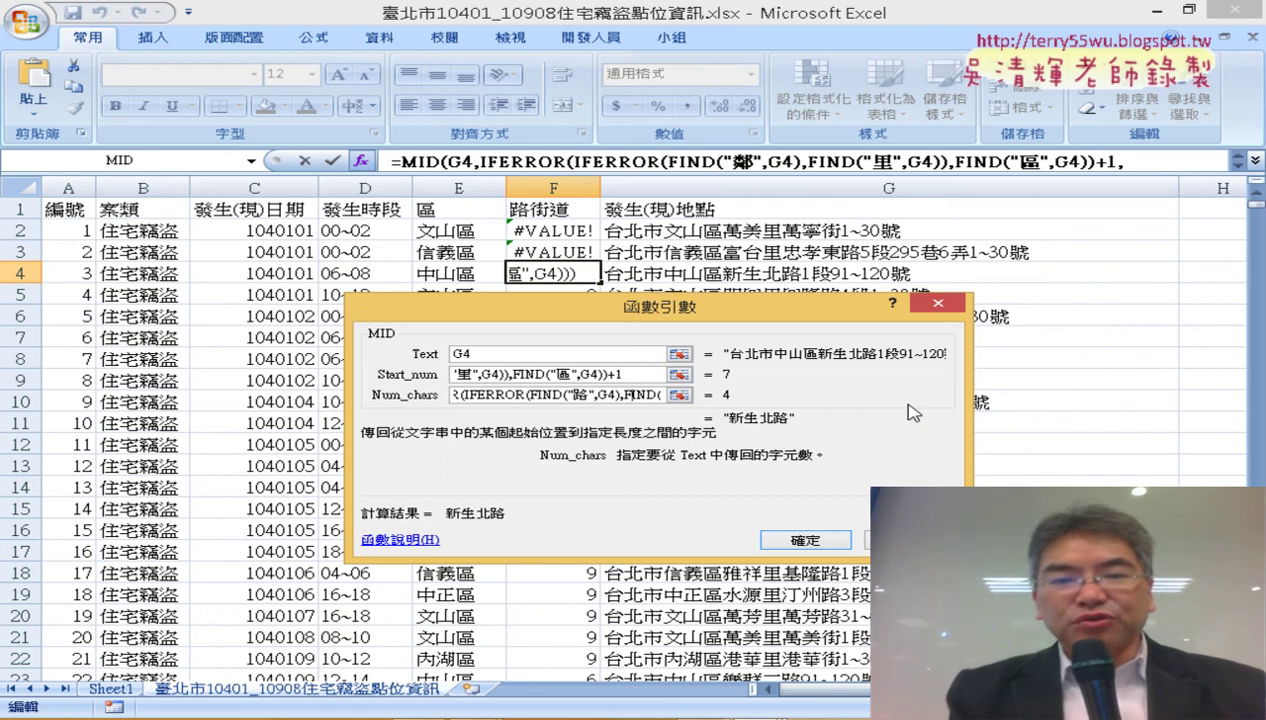
key("Right")
key("Right")
key("Right")
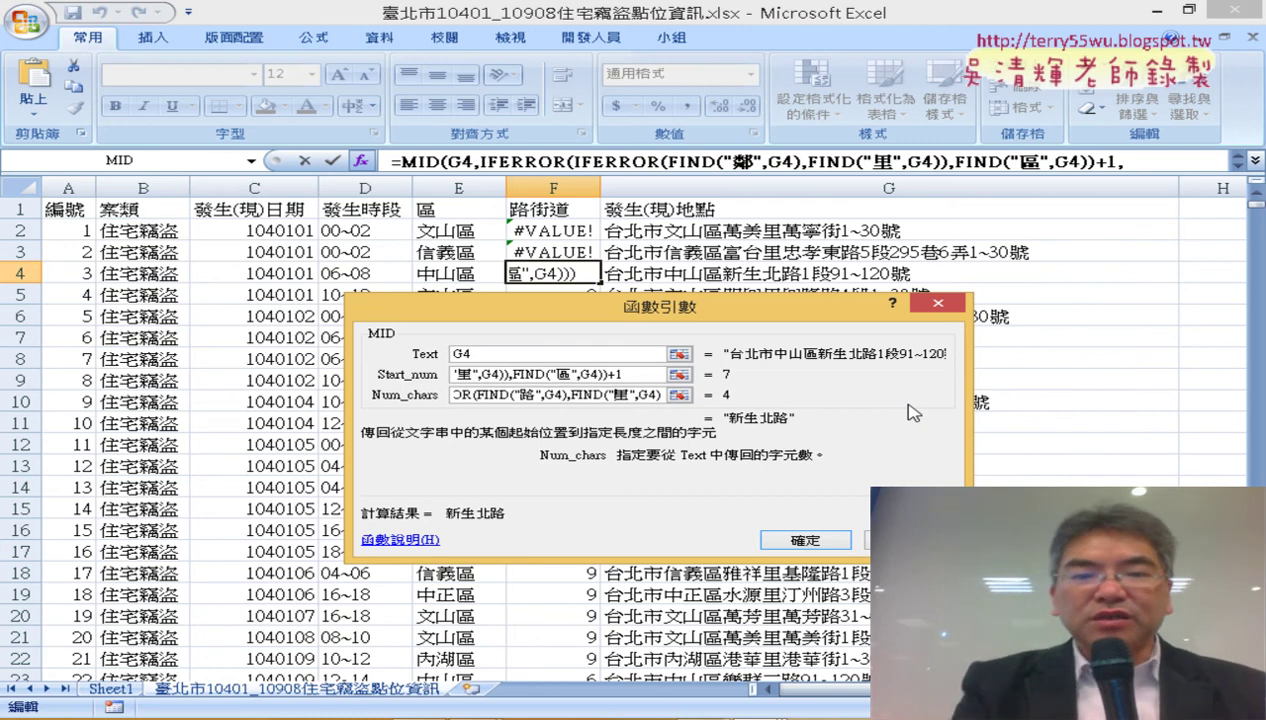
key("BackSpace")
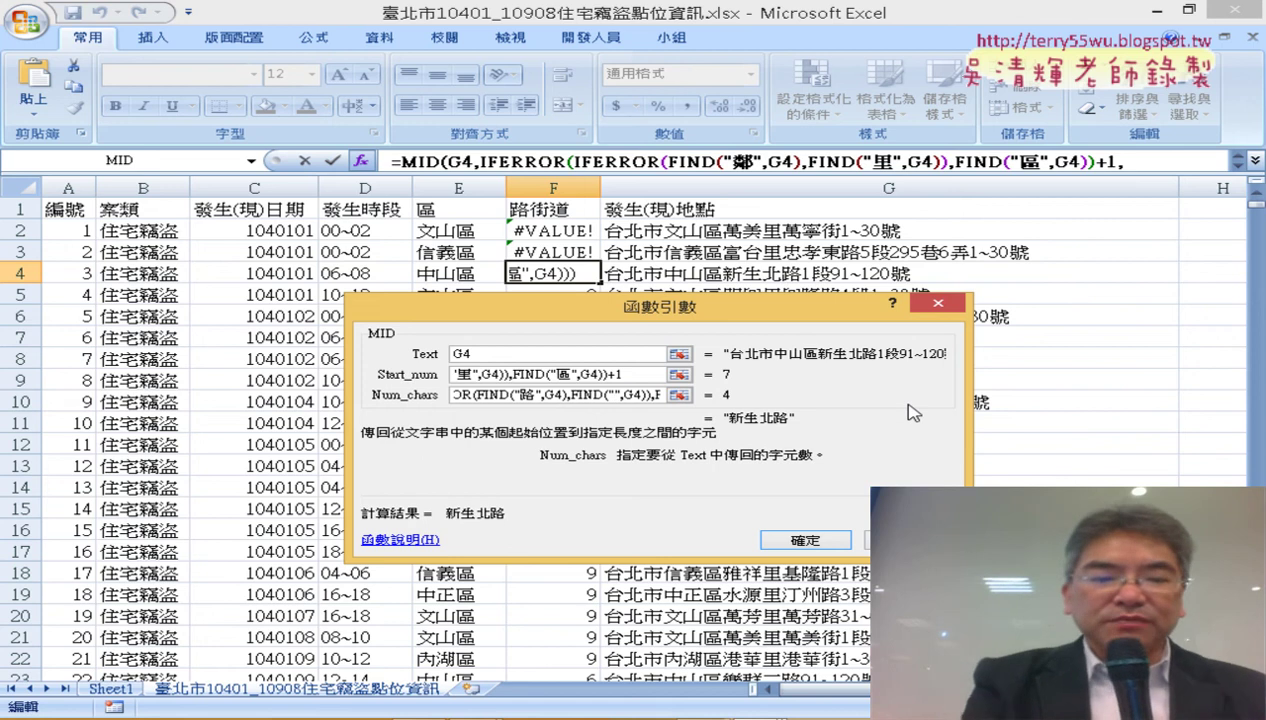
type("街\",")
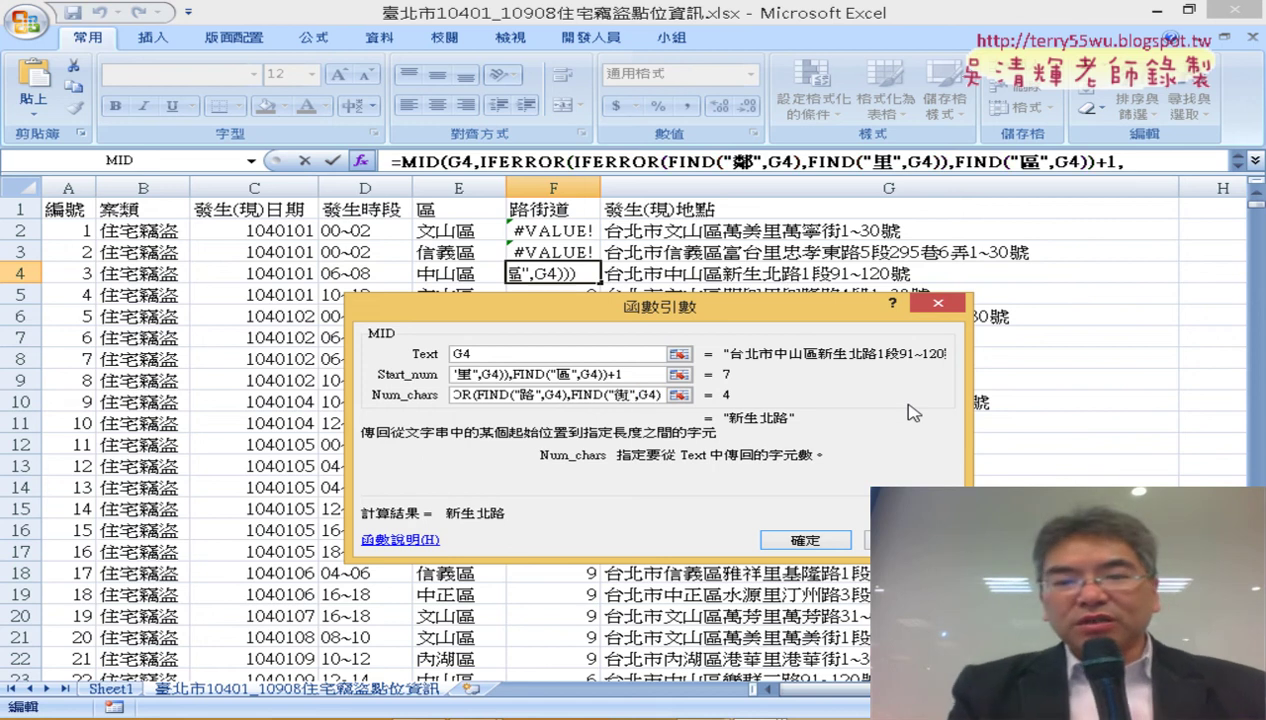
type("G4)),FIND(\"")
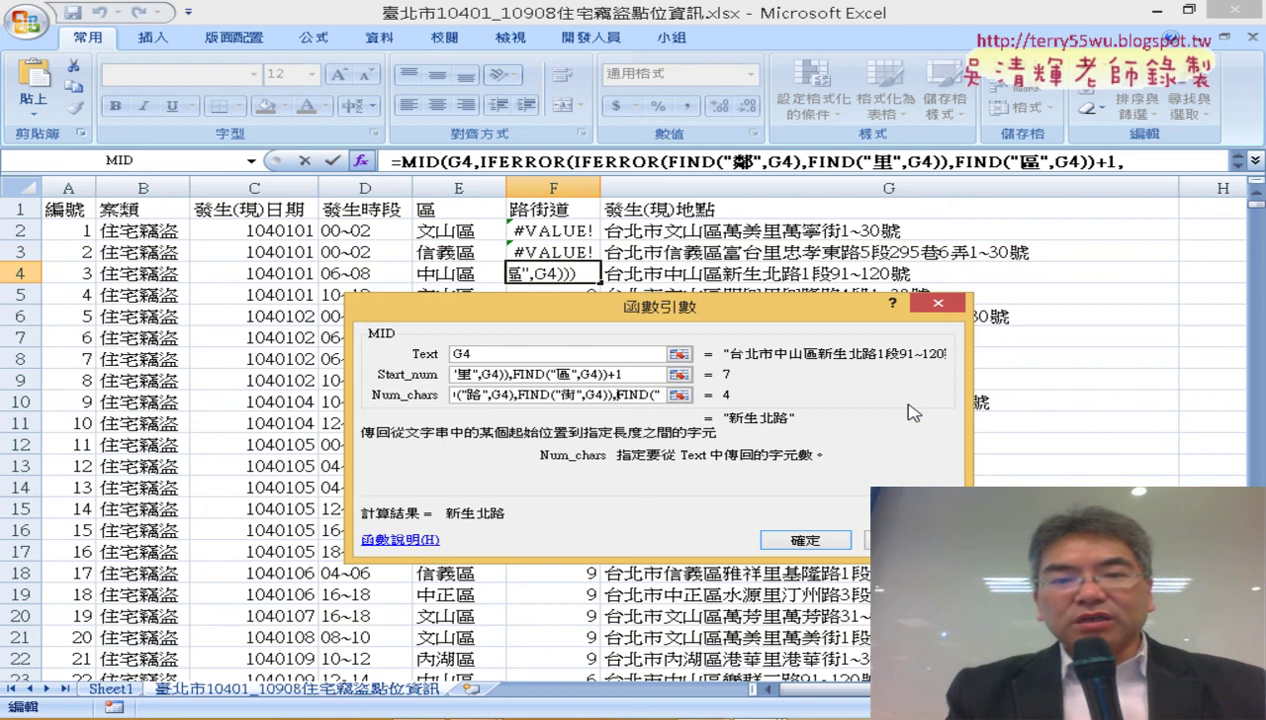
type("區\",G4))-IF")
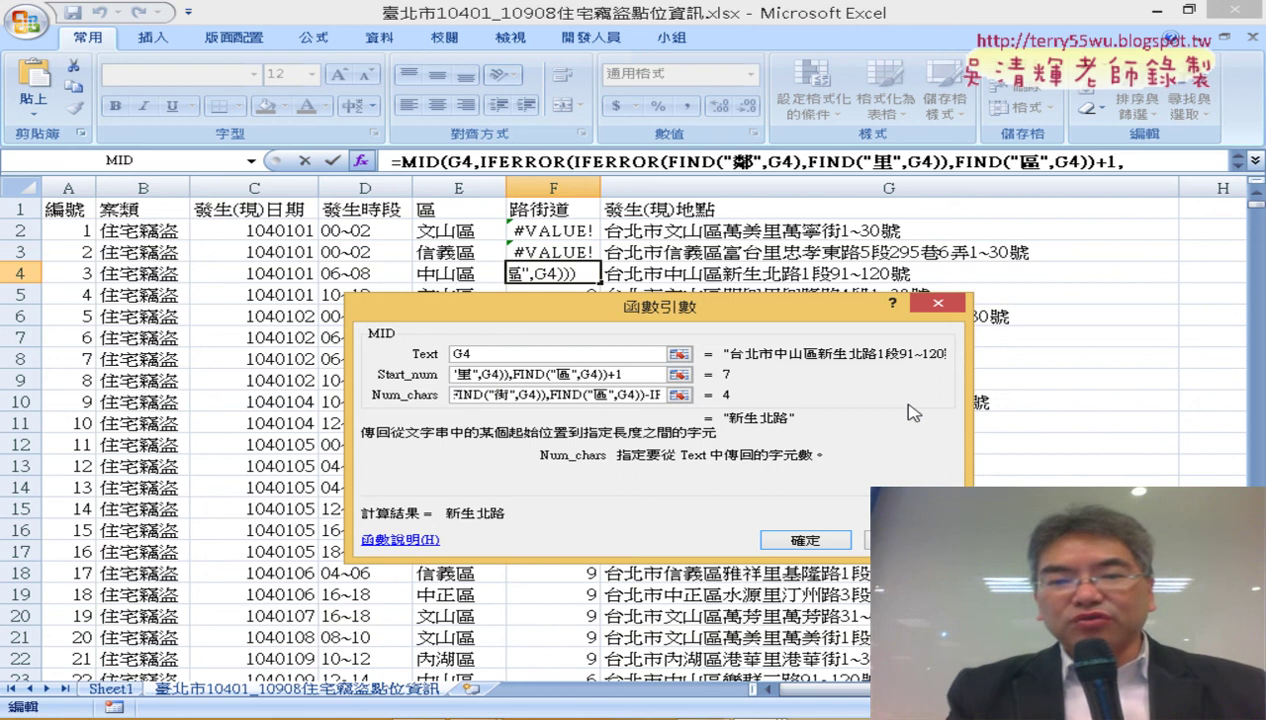
key("BackSpace")
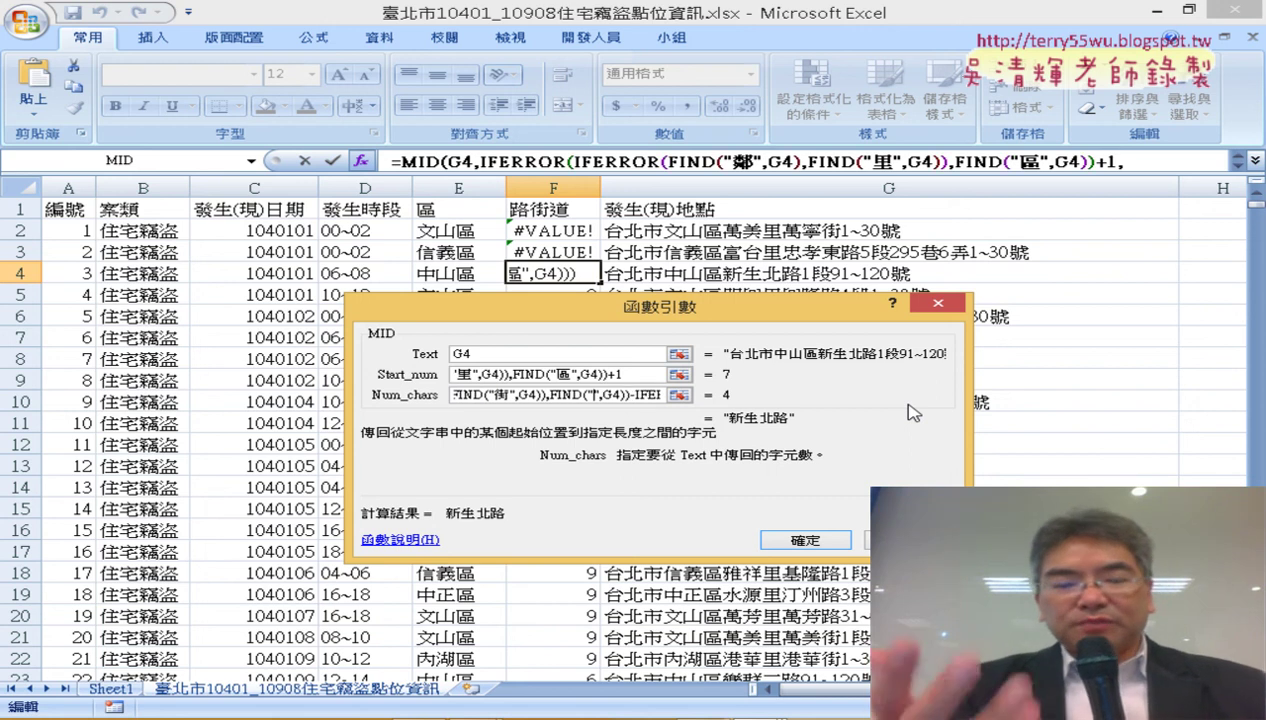
type("週")
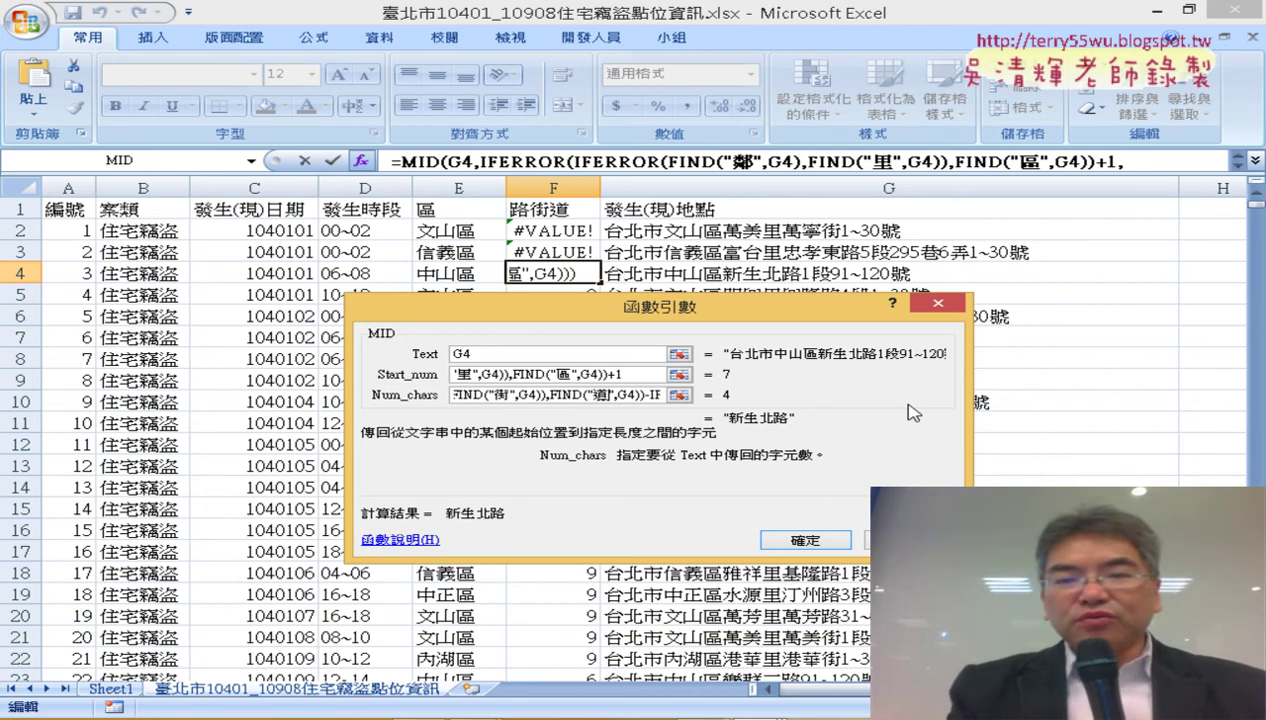
key("BackSpace")
type("道")
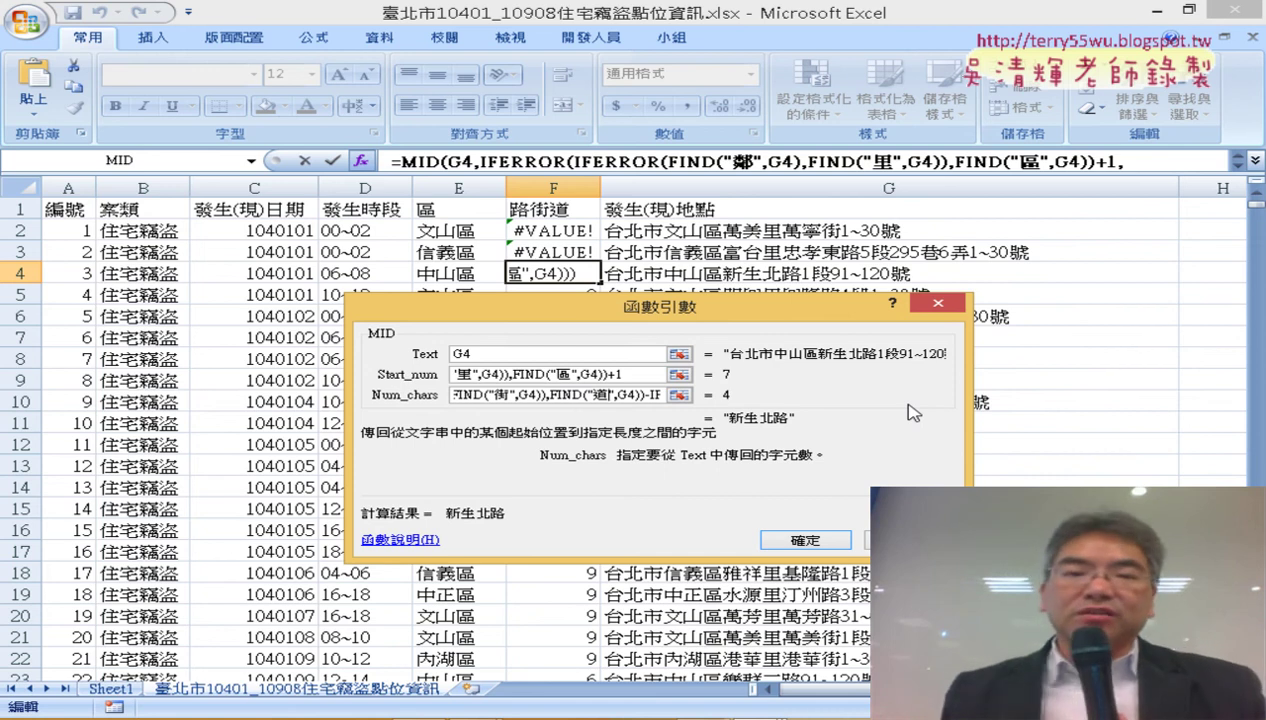
Confirm F4's MID formula and fill it down column F and up to rows 2 and 3.
left_click(806, 541)
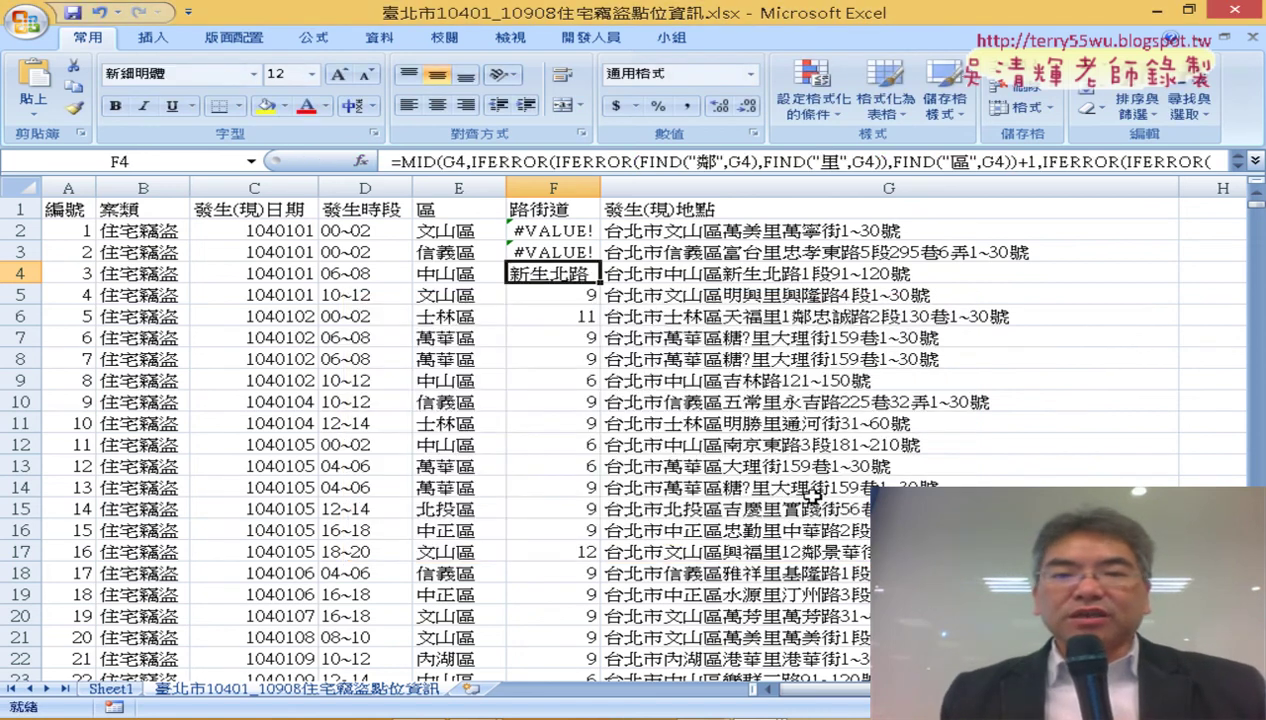
double_click(600, 283)
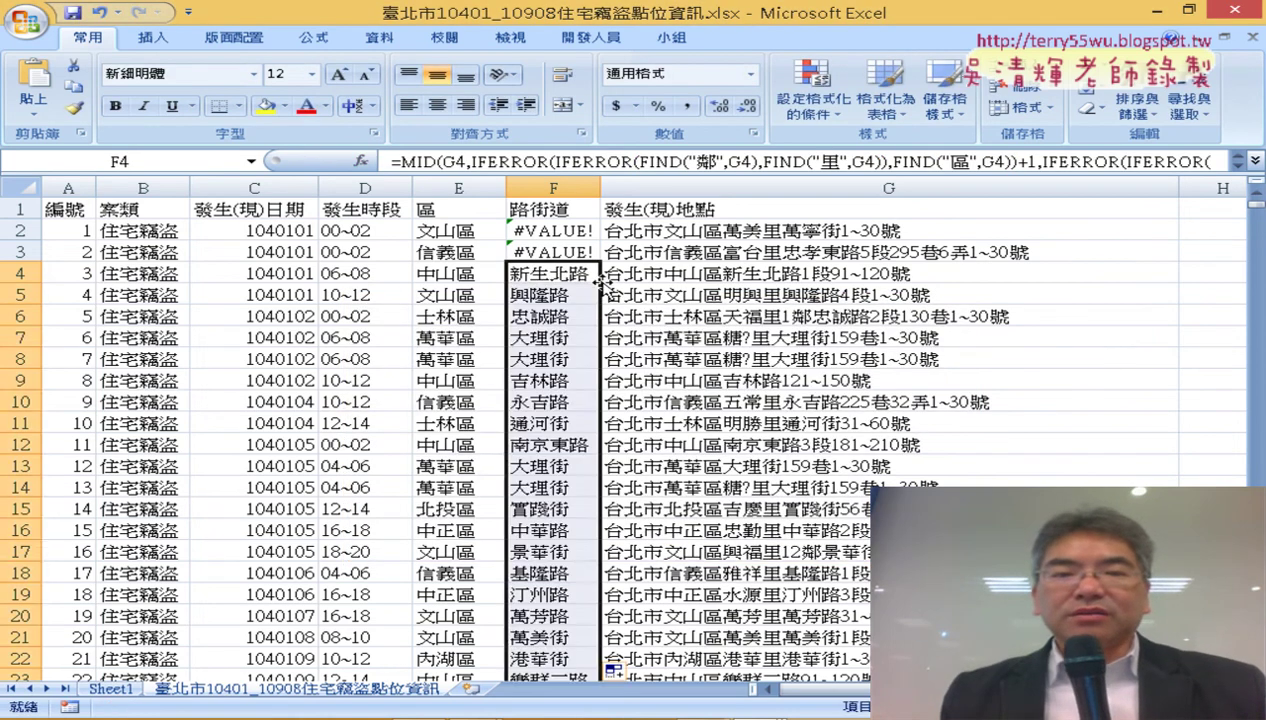
left_click(596, 273)
left_click_drag(605, 281, 648, 236)
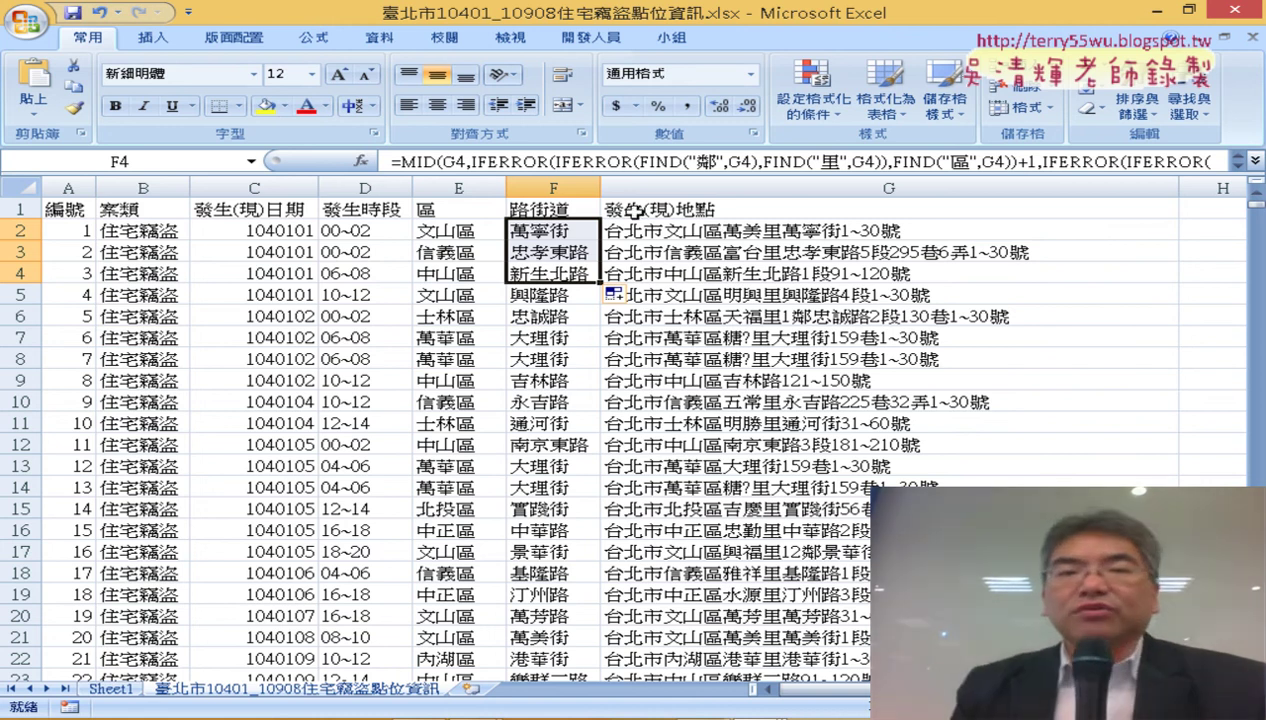
left_click(552, 187)
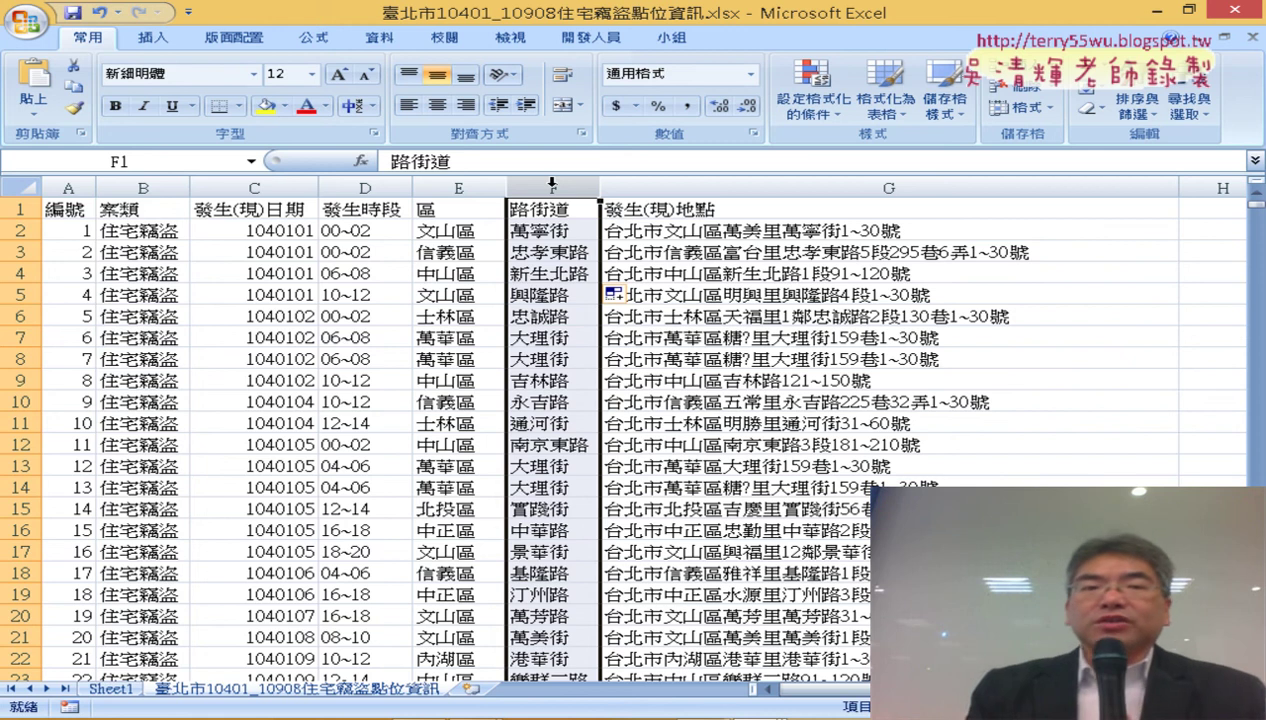
left_click(556, 236)
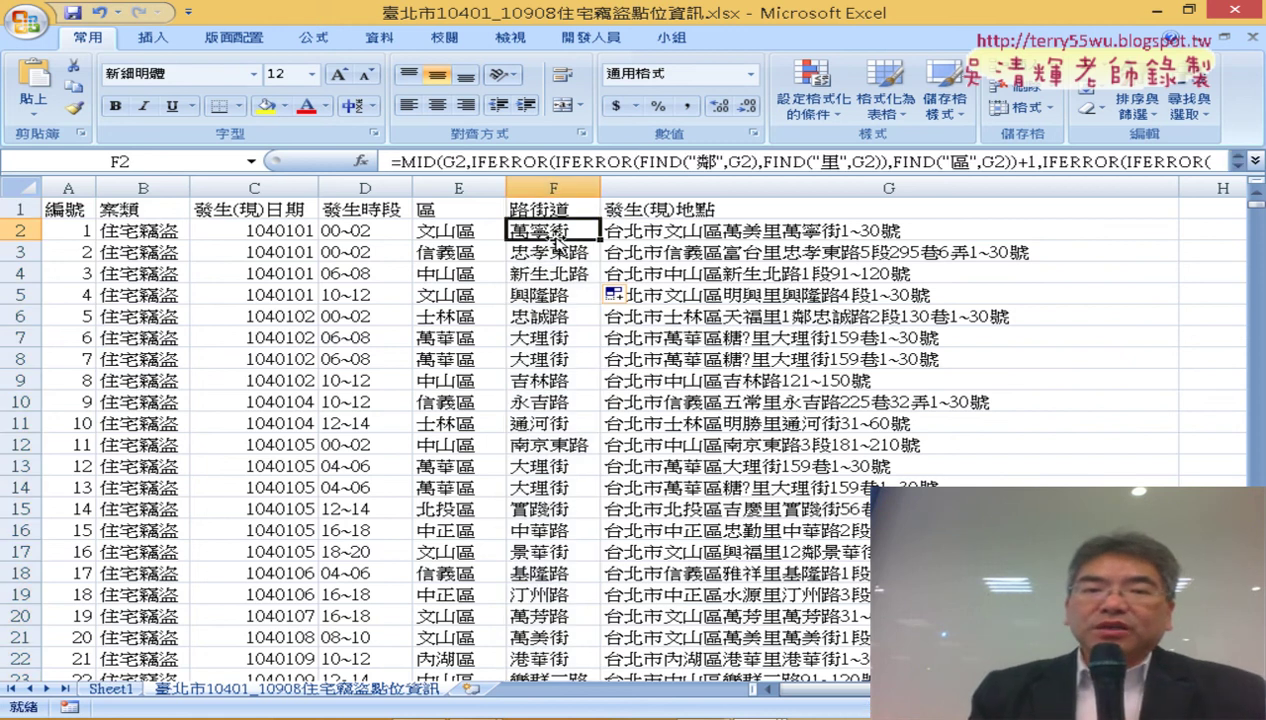
Insert a PivotTable on a new worksheet and add 路街道 as a counted value field.
left_click(158, 40)
left_click(36, 84)
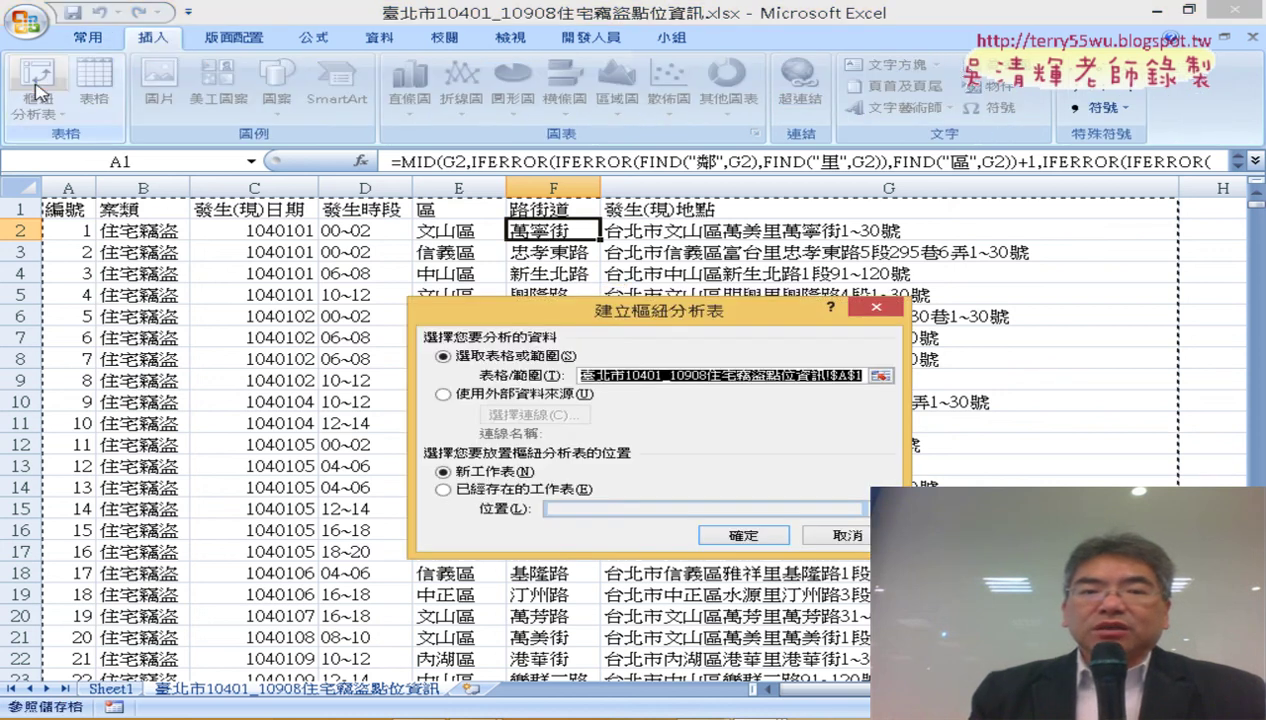
left_click(740, 536)
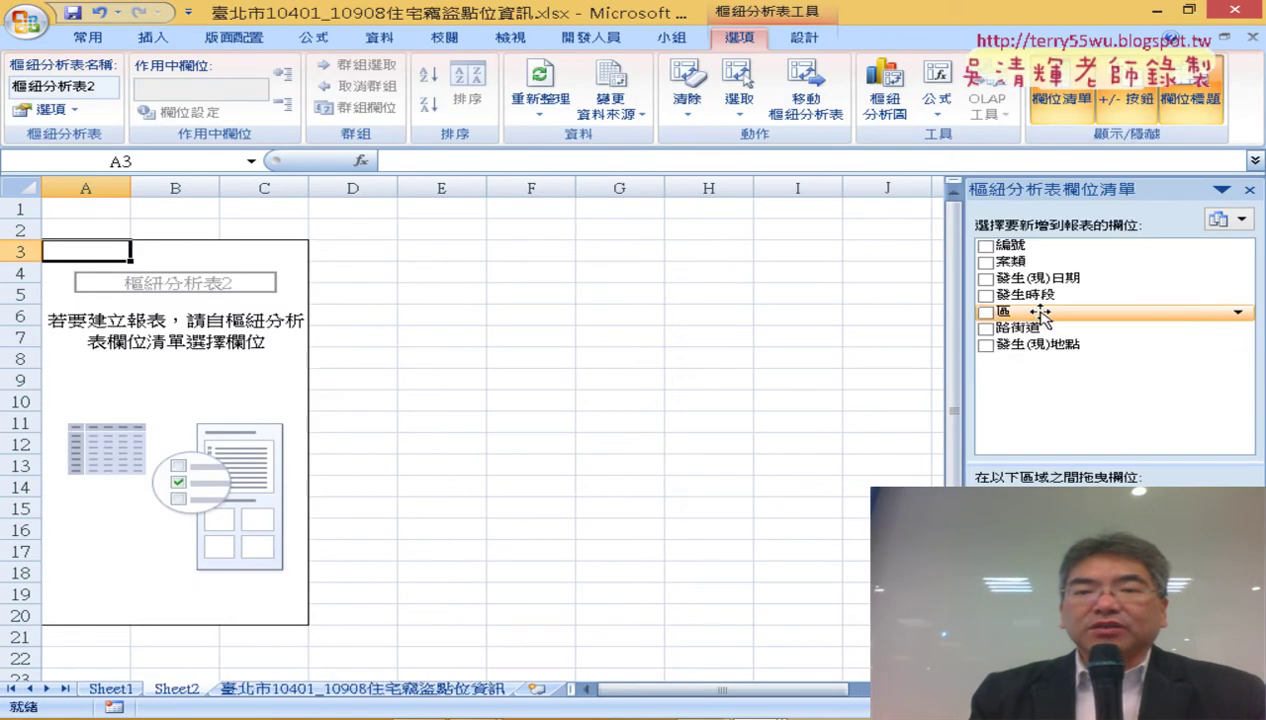
mouse_move(1018, 327)
left_mouse_down()
mouse_move(1043, 388)
mouse_move(1062, 566)
left_mouse_up()
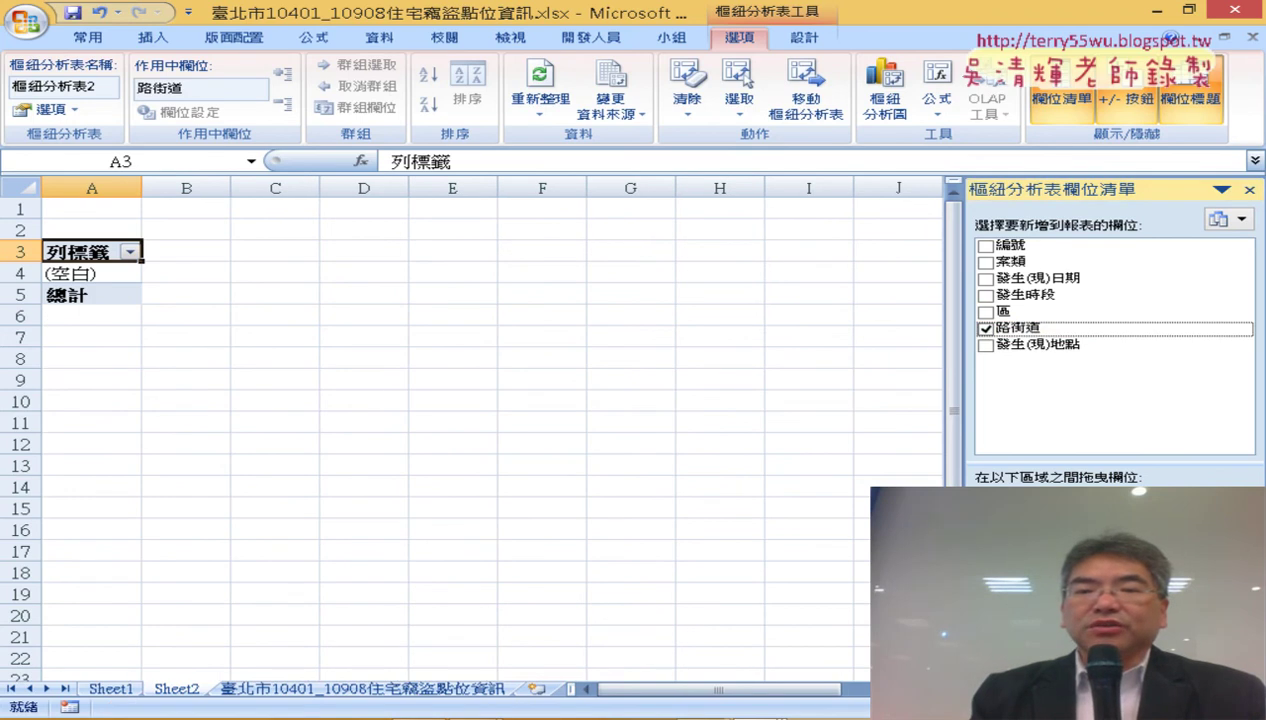
left_click_drag(1062, 566, 1180, 600)
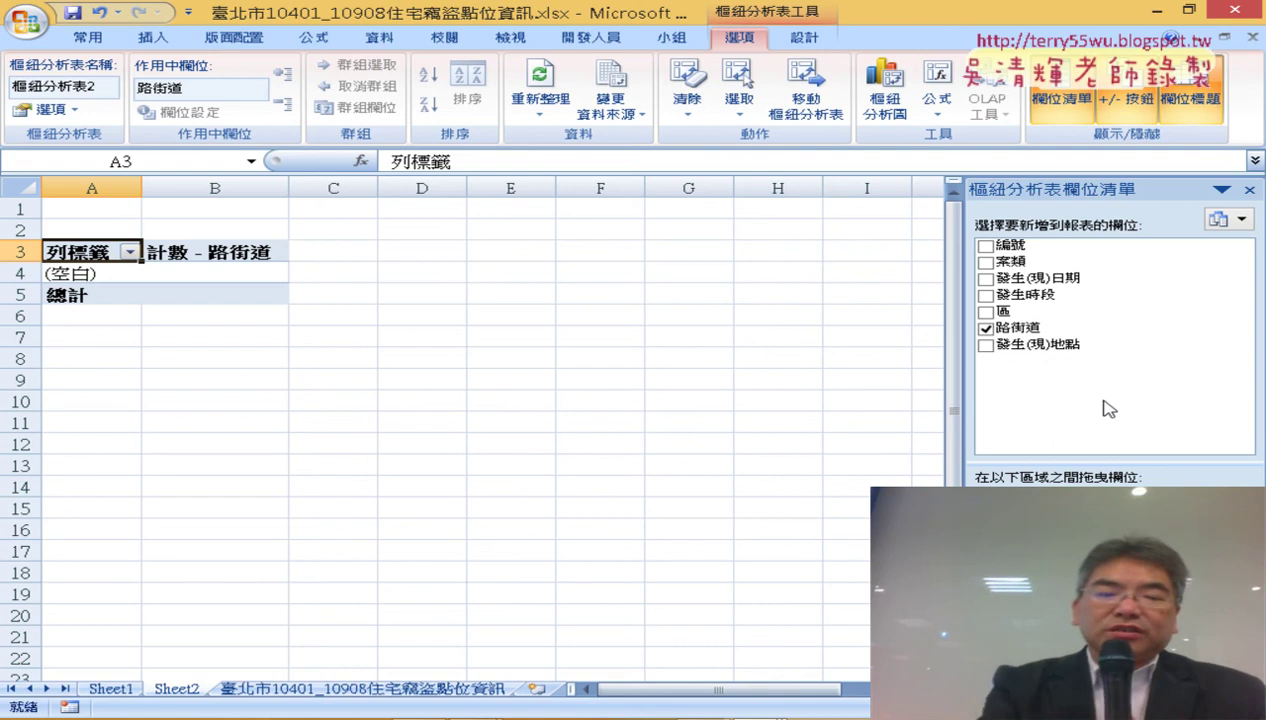
left_click_drag(1108, 408, 887, 412)
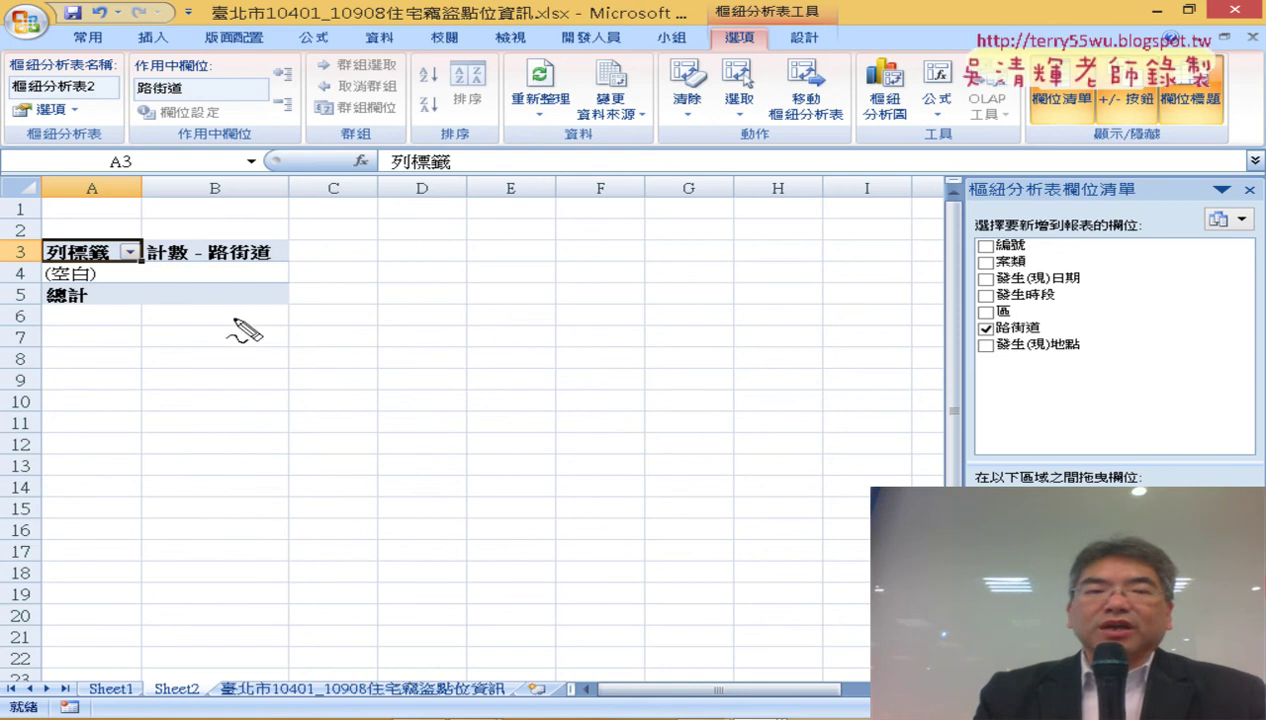
Return to the 臺北市10401_10908住宅竊盜點位資訊 data sheet.
left_click_drag(222, 312, 213, 306)
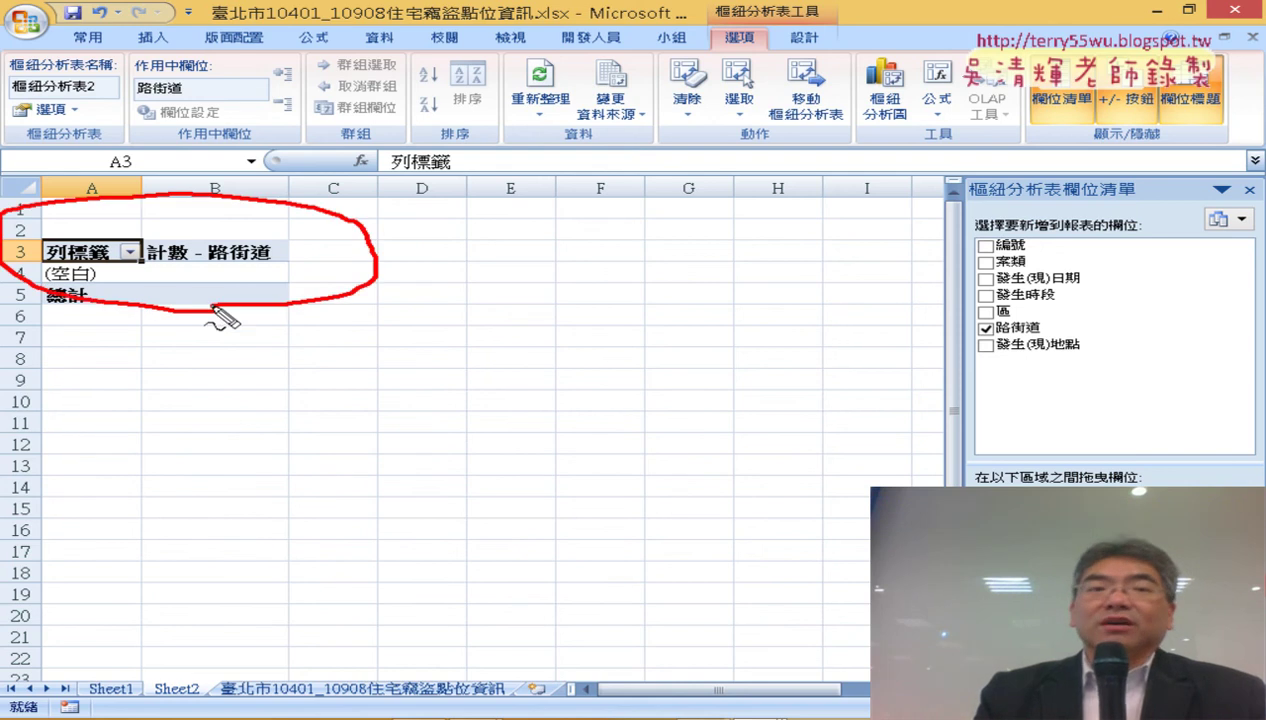
mouse_move(557, 180)
left_mouse_down()
mouse_move(395, 236)
mouse_move(442, 236)
left_mouse_up()
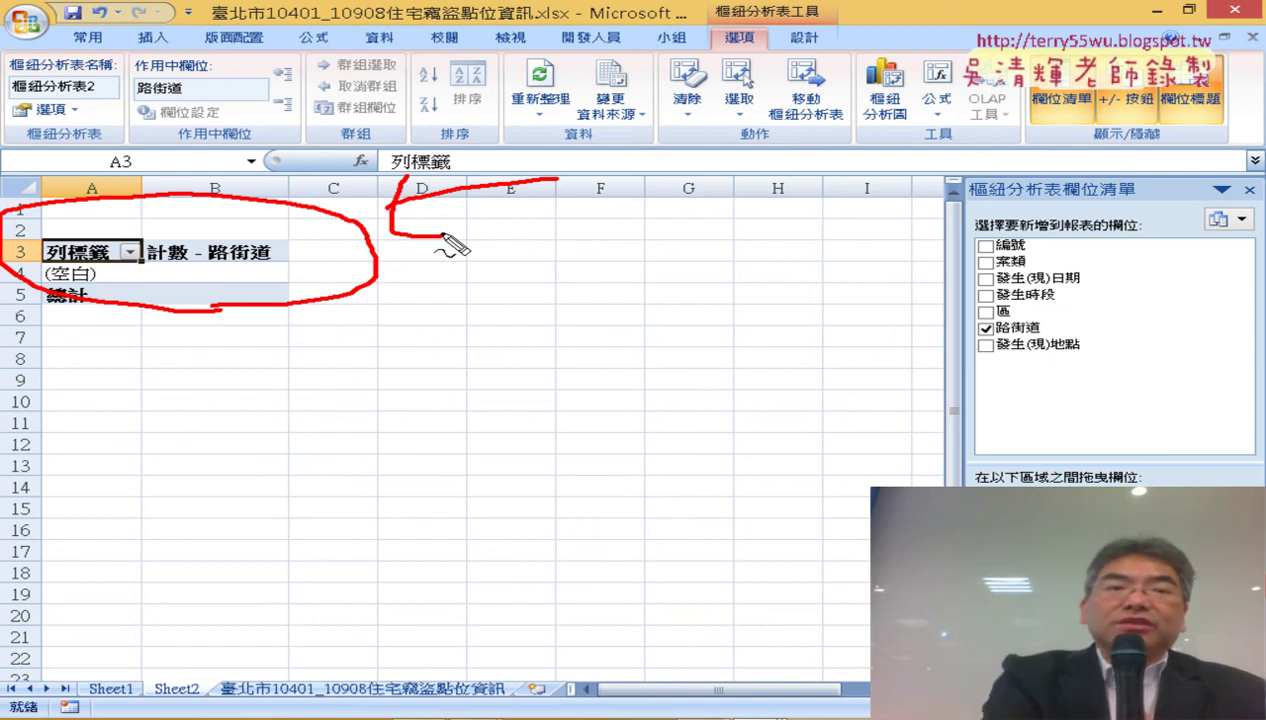
key("Escape")
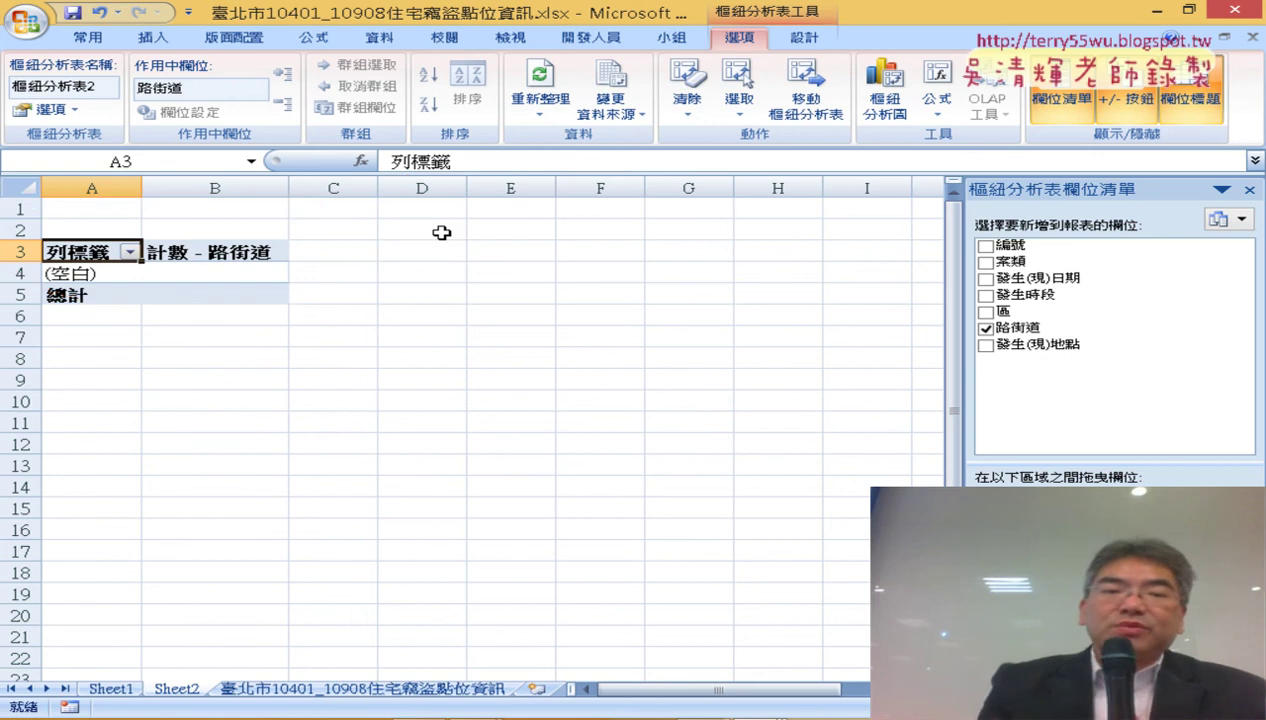
left_click(355, 689)
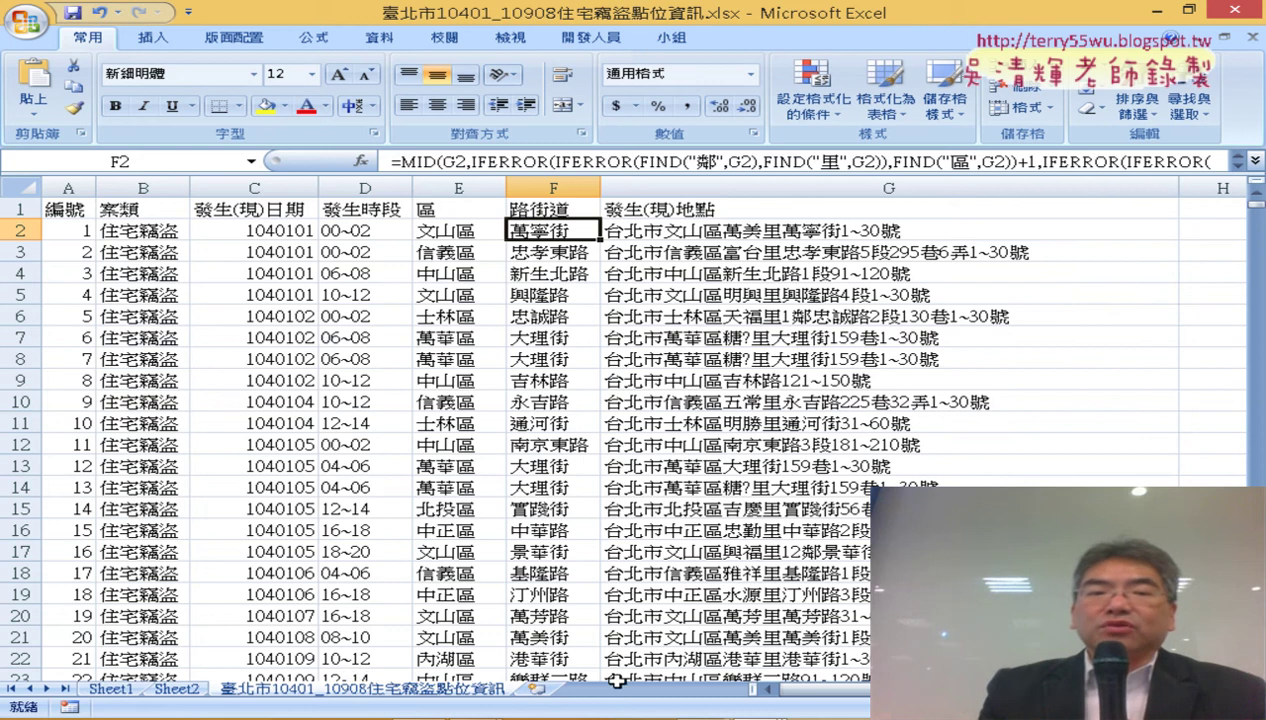
Clear all formats from column F (路街道), then return to Sheet2.
left_click(552, 186)
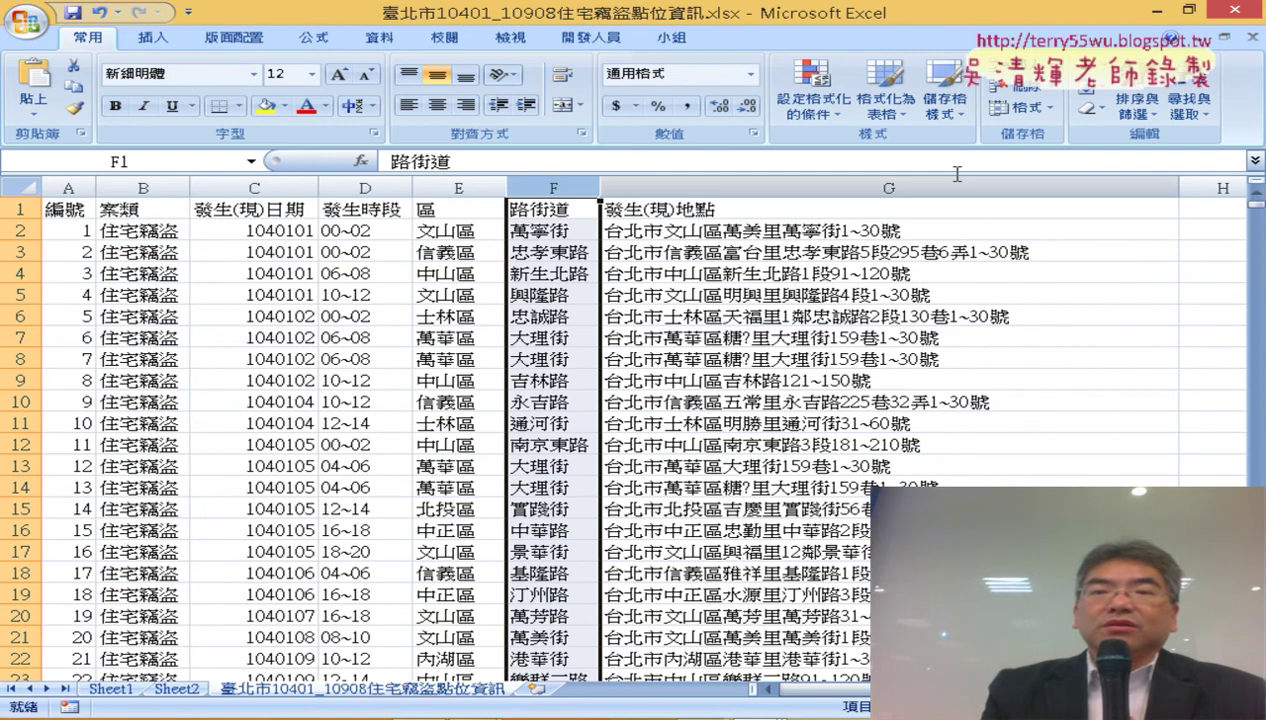
left_click(1020, 107)
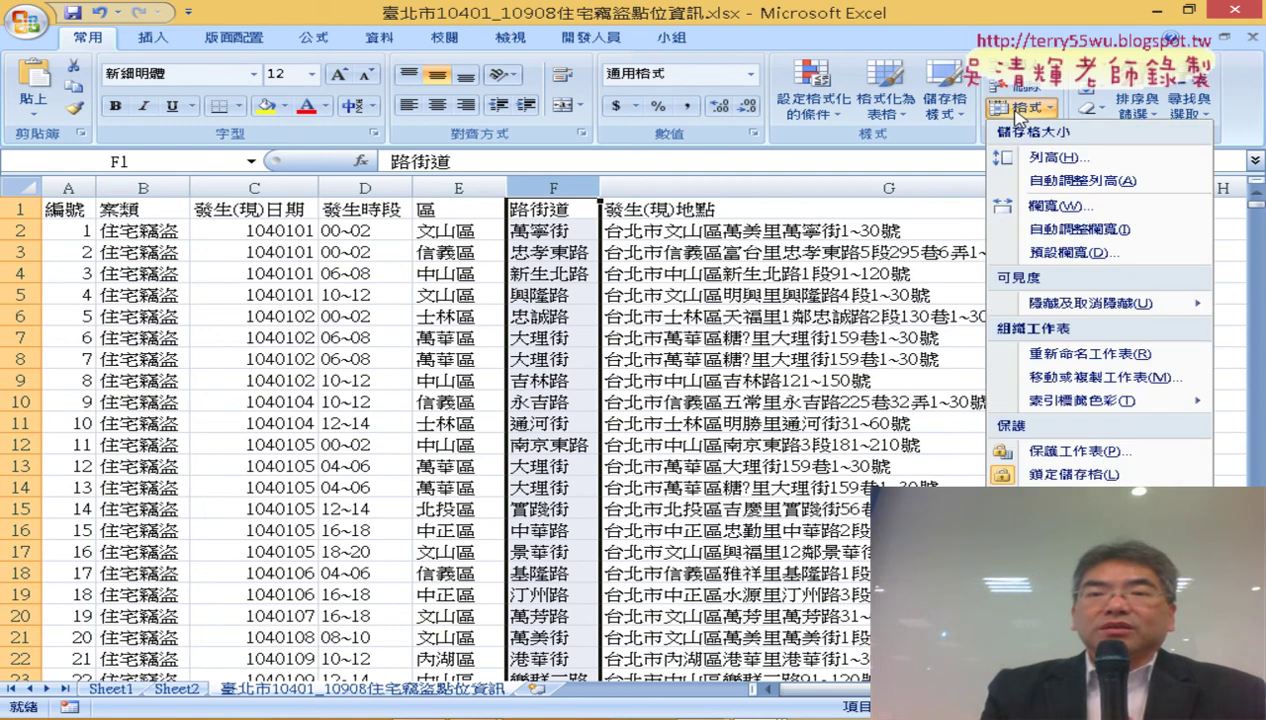
left_click(1087, 112)
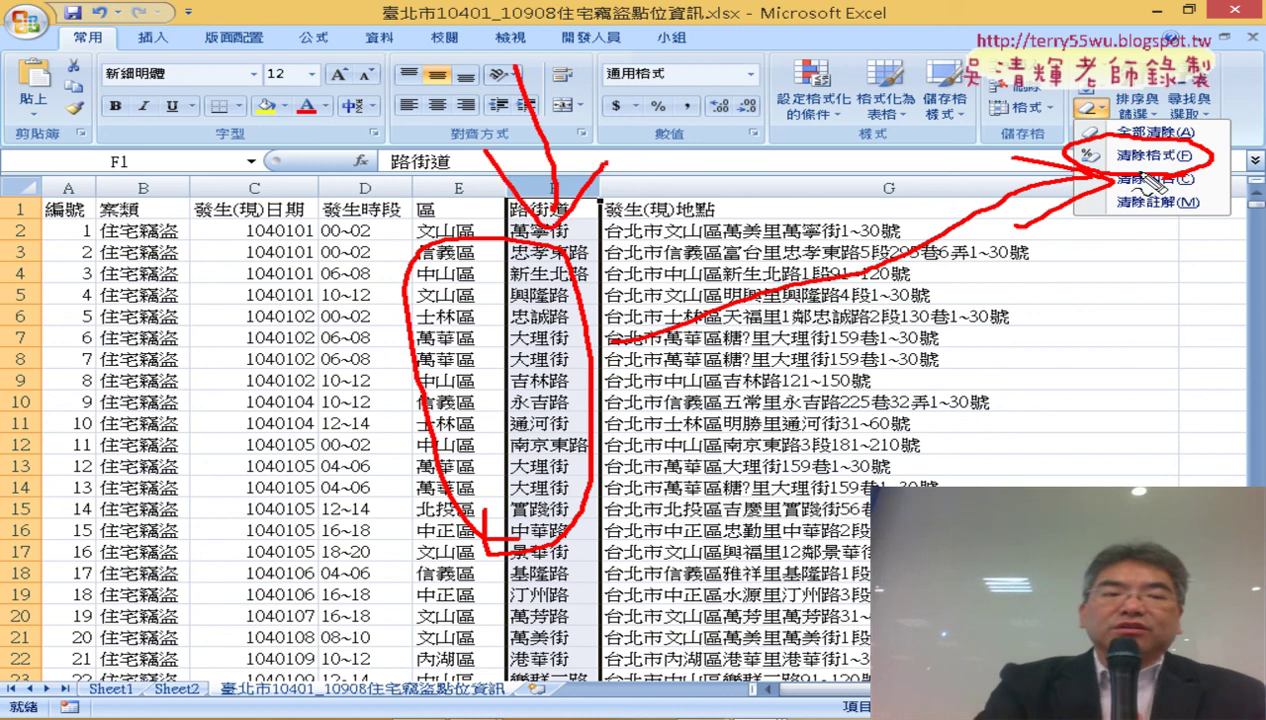
key("Escape")
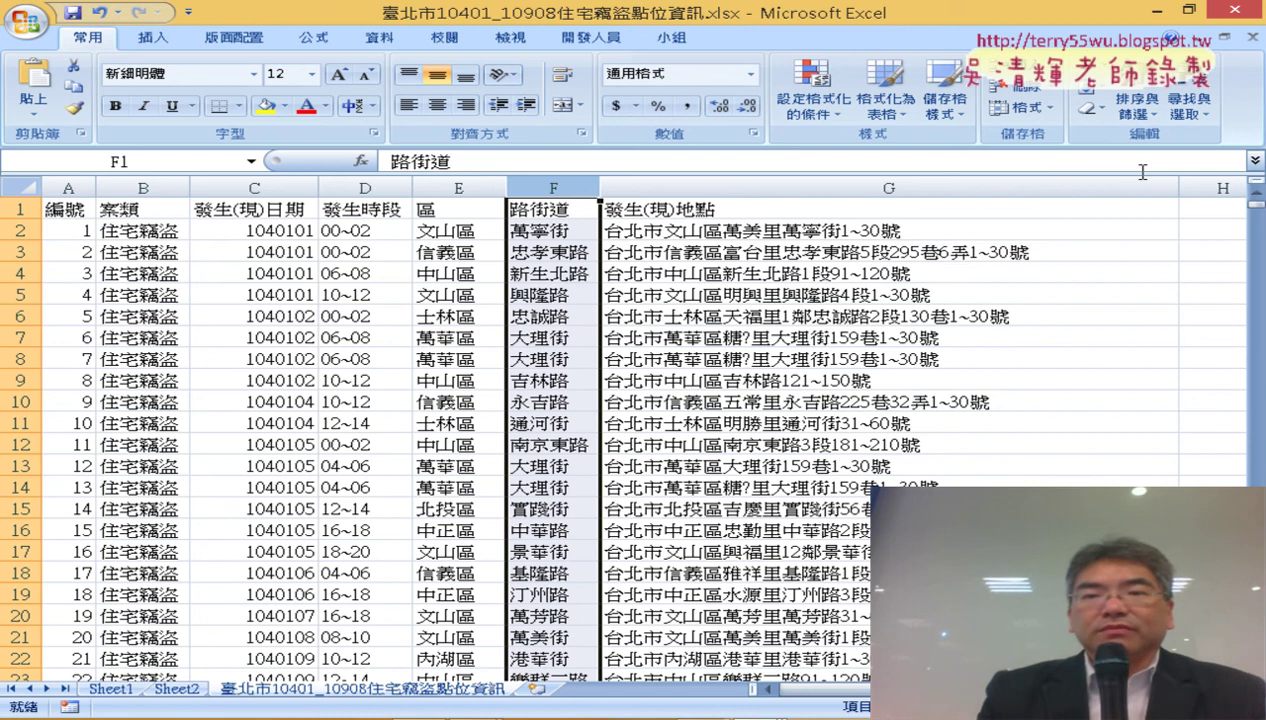
left_click(1104, 106)
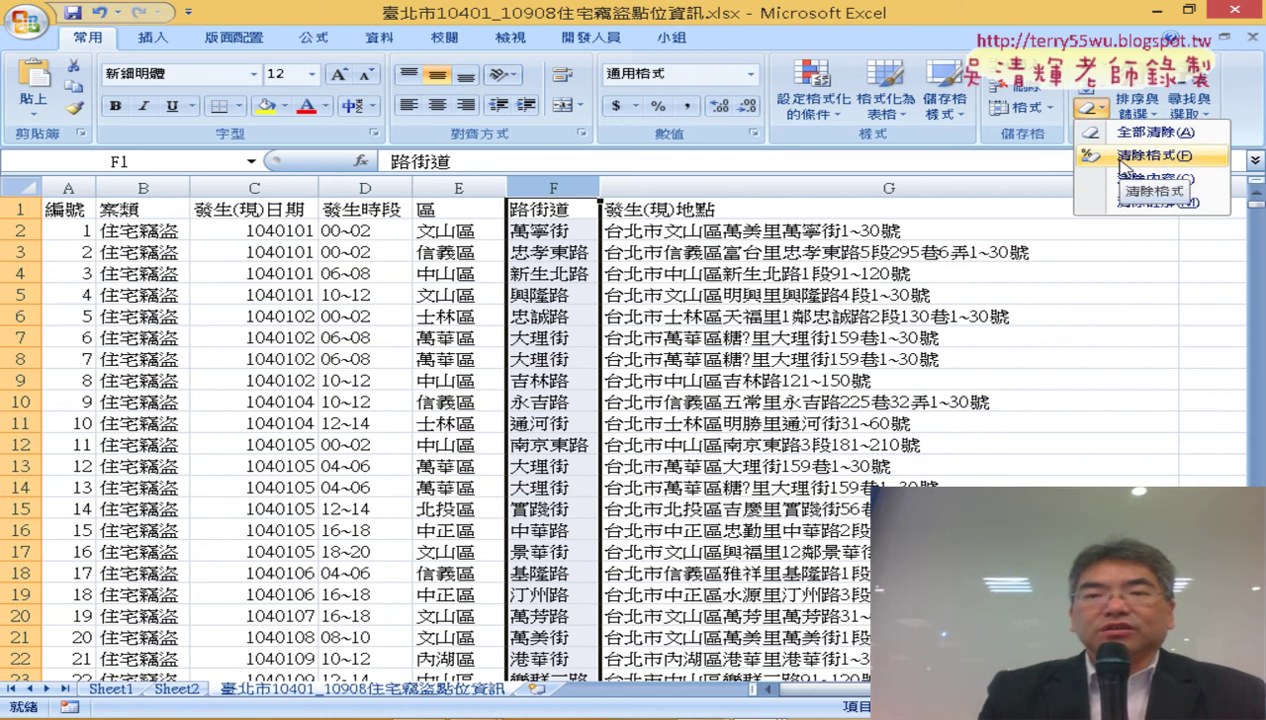
left_click(1120, 158)
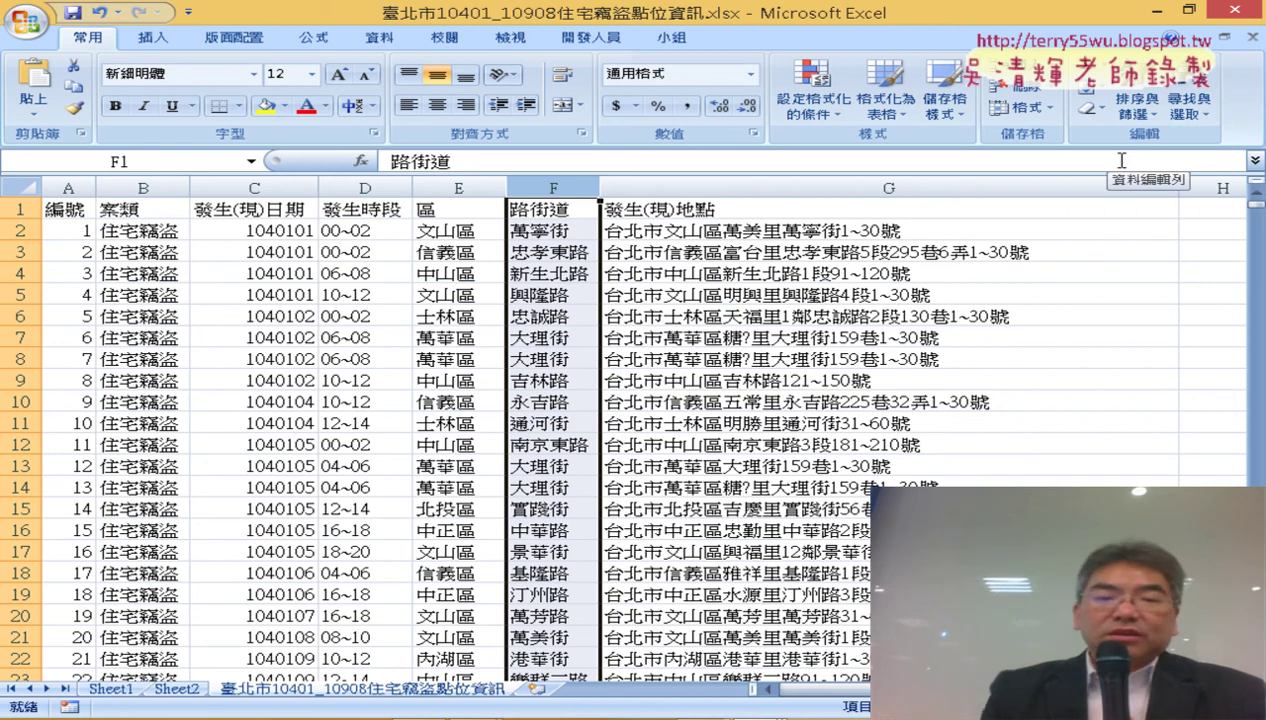
left_click(175, 689)
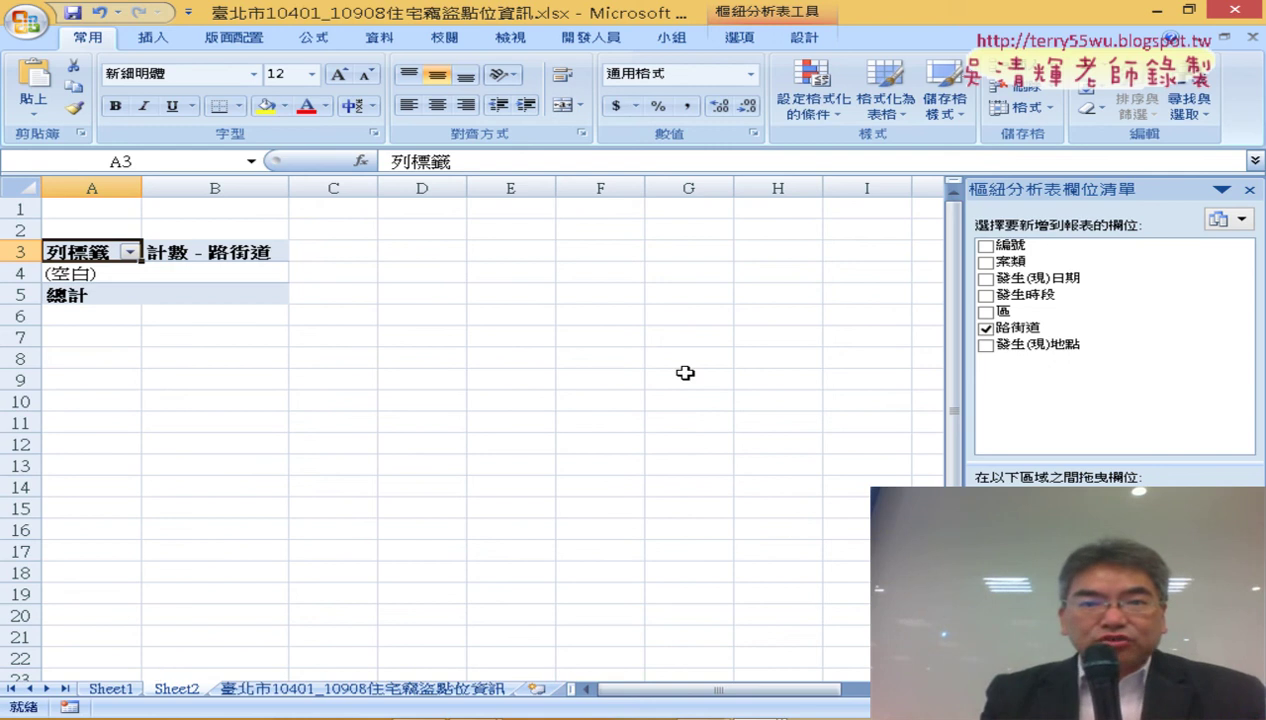
Refresh the pivot table so each street shows its count, e.g. 忠孝東路 65, then select B4.
left_click(752, 47)
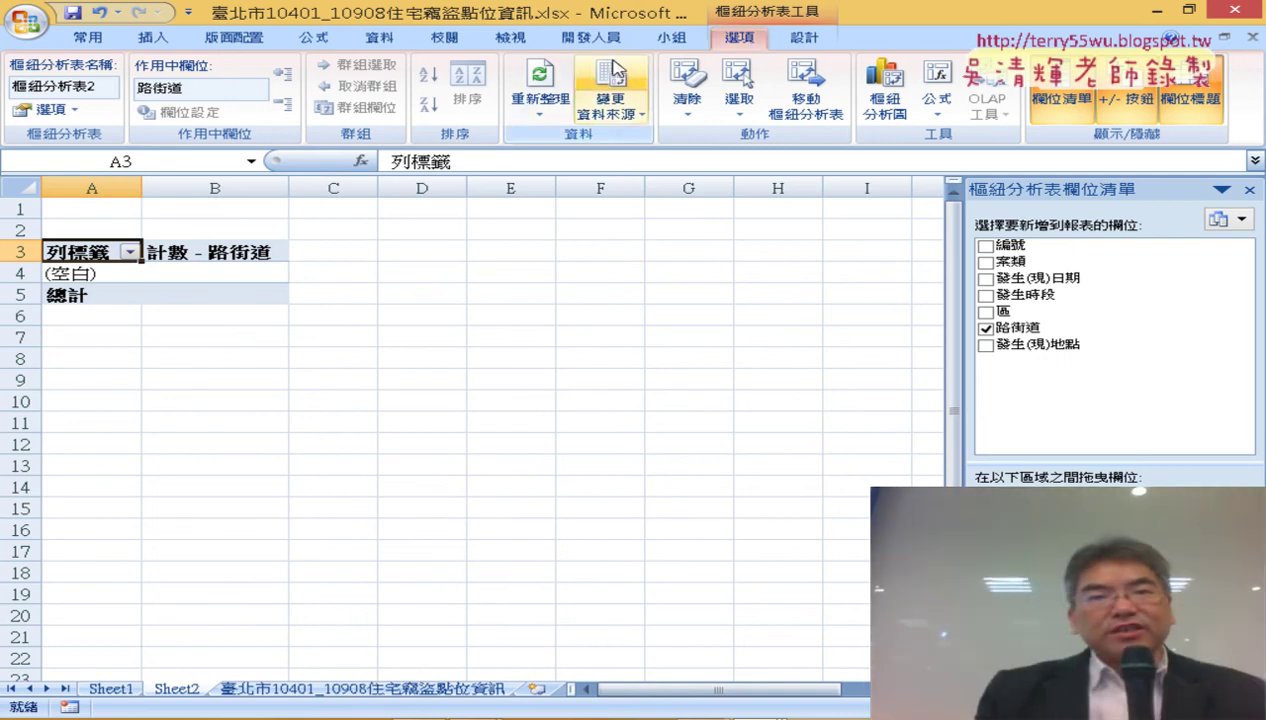
left_click(525, 82)
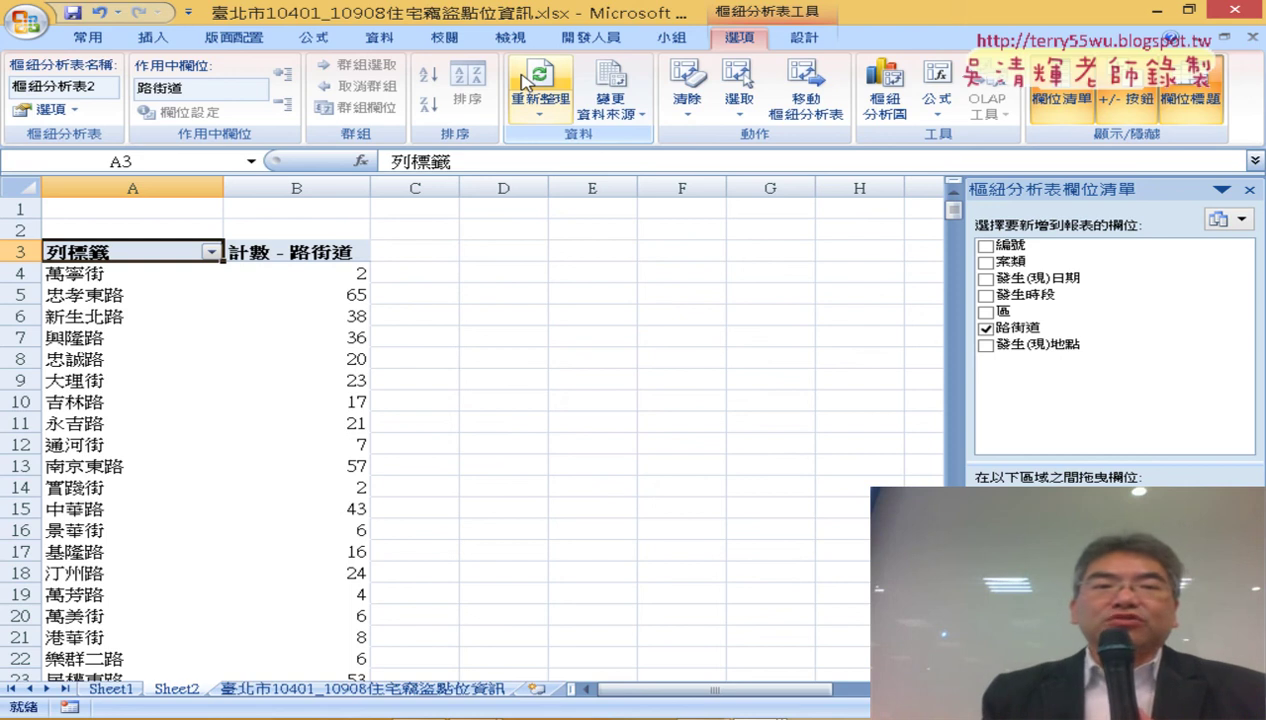
left_click(309, 290)
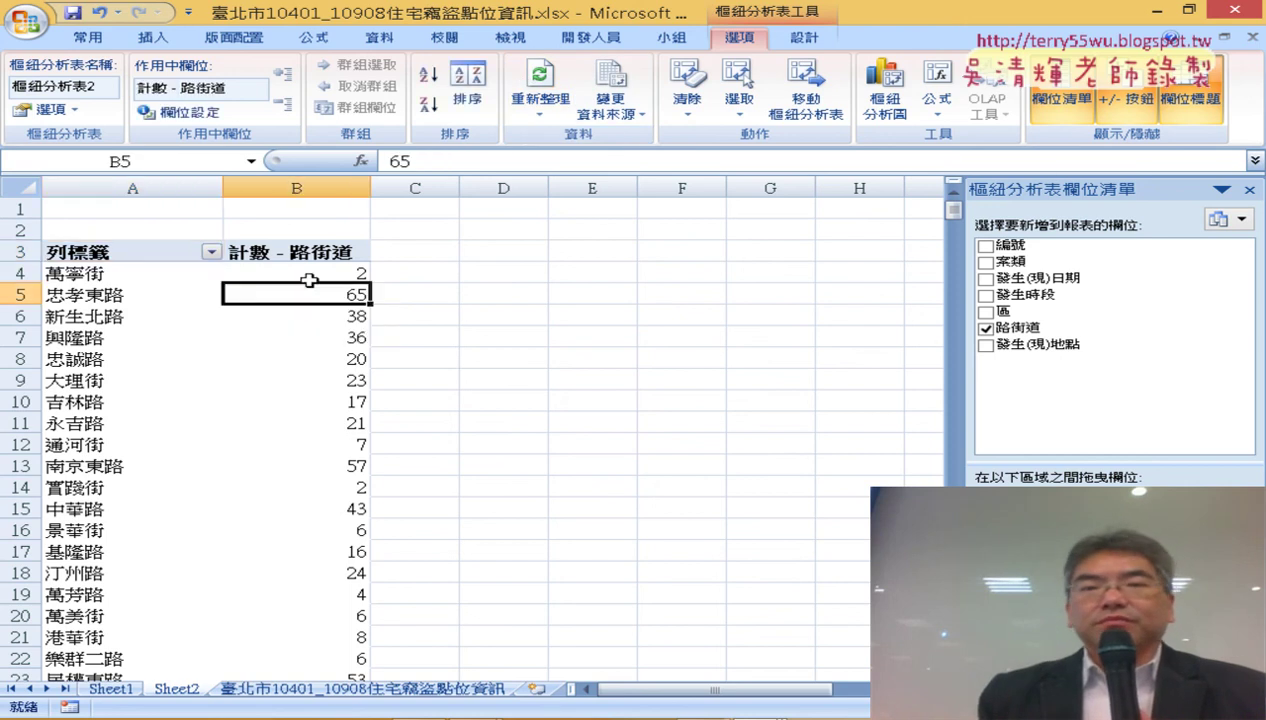
left_click(306, 275)
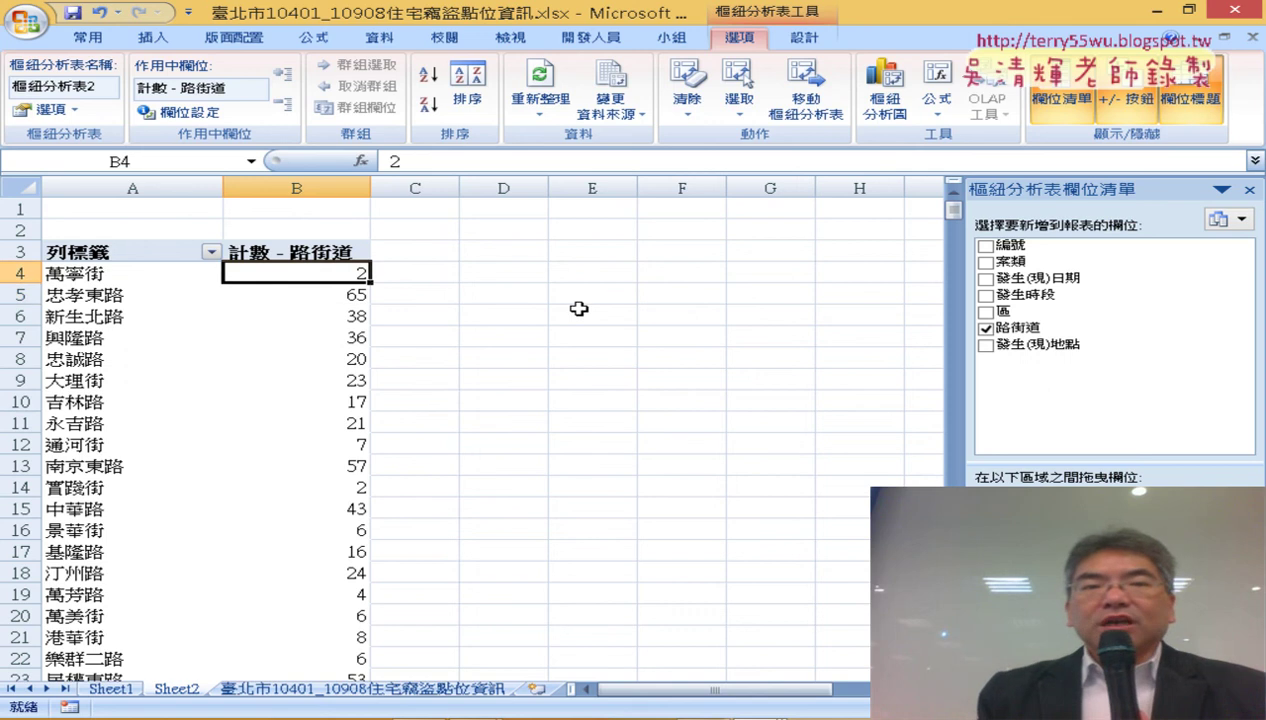
Sort the pivot's street counts Z to A, then check the top rows: 中山北路 94, 忠孝東路 65, 南京東路 57.
left_click(380, 38)
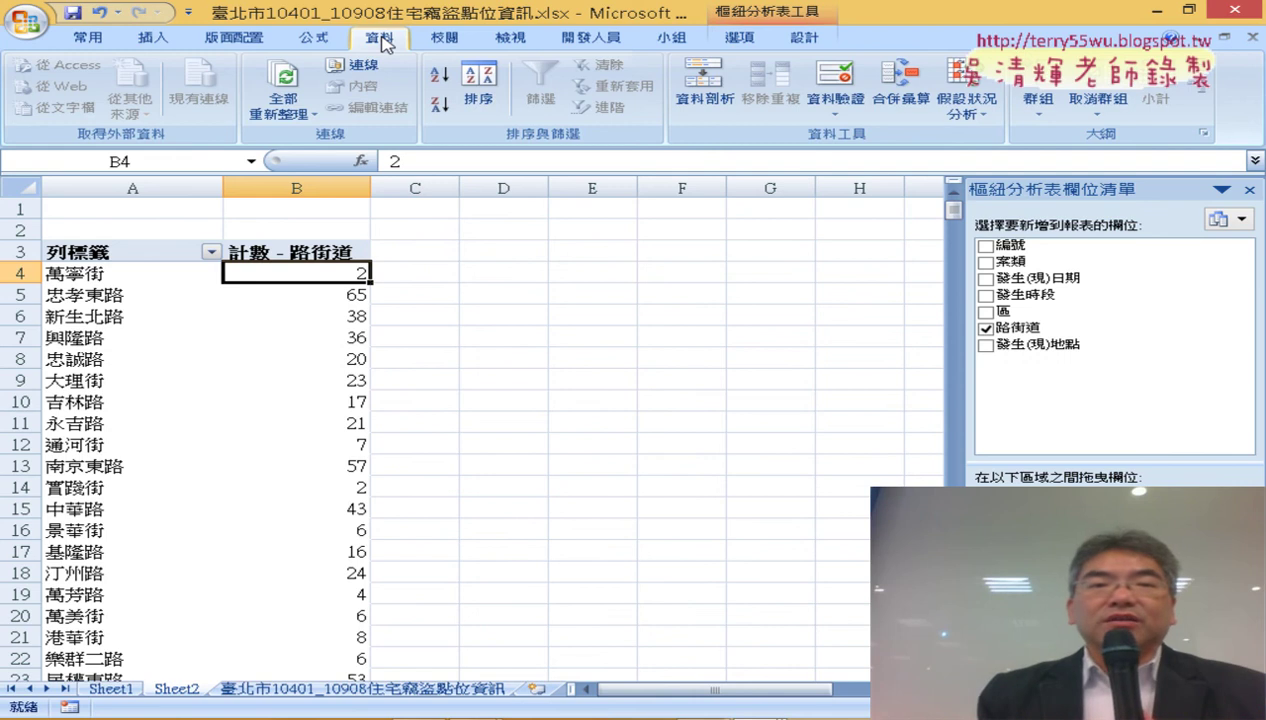
left_click(442, 110)
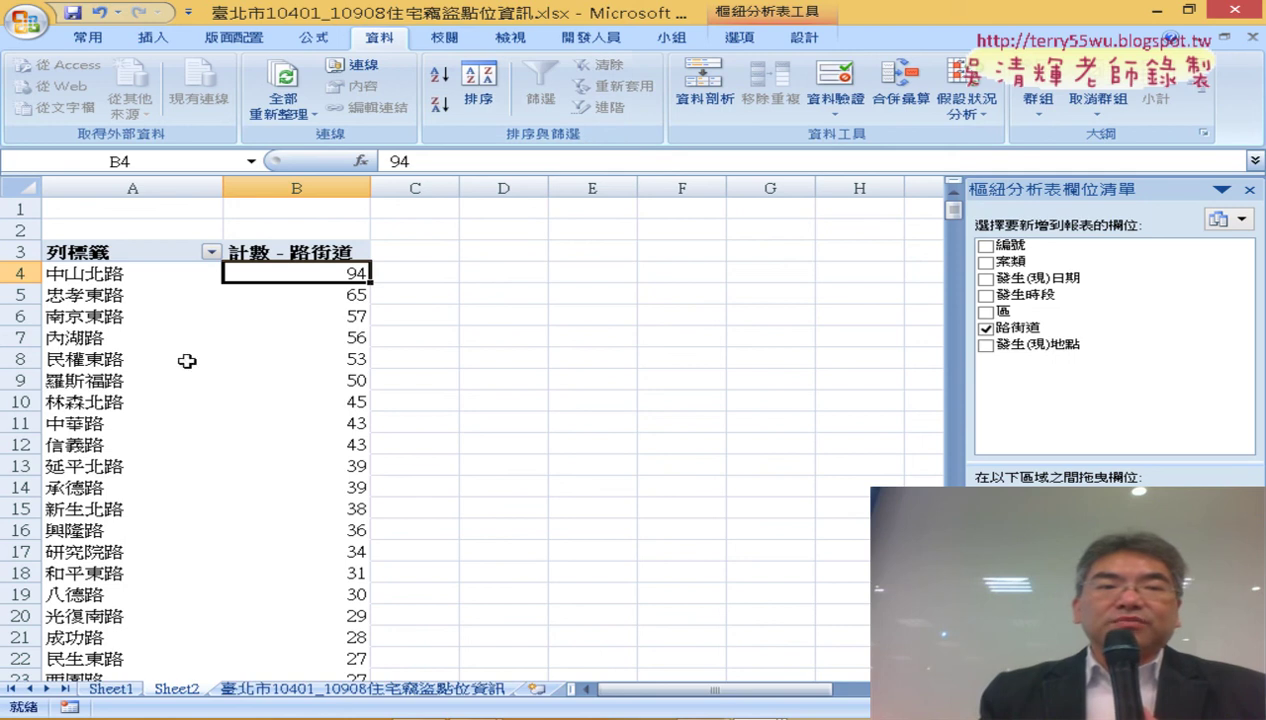
left_click(20, 272)
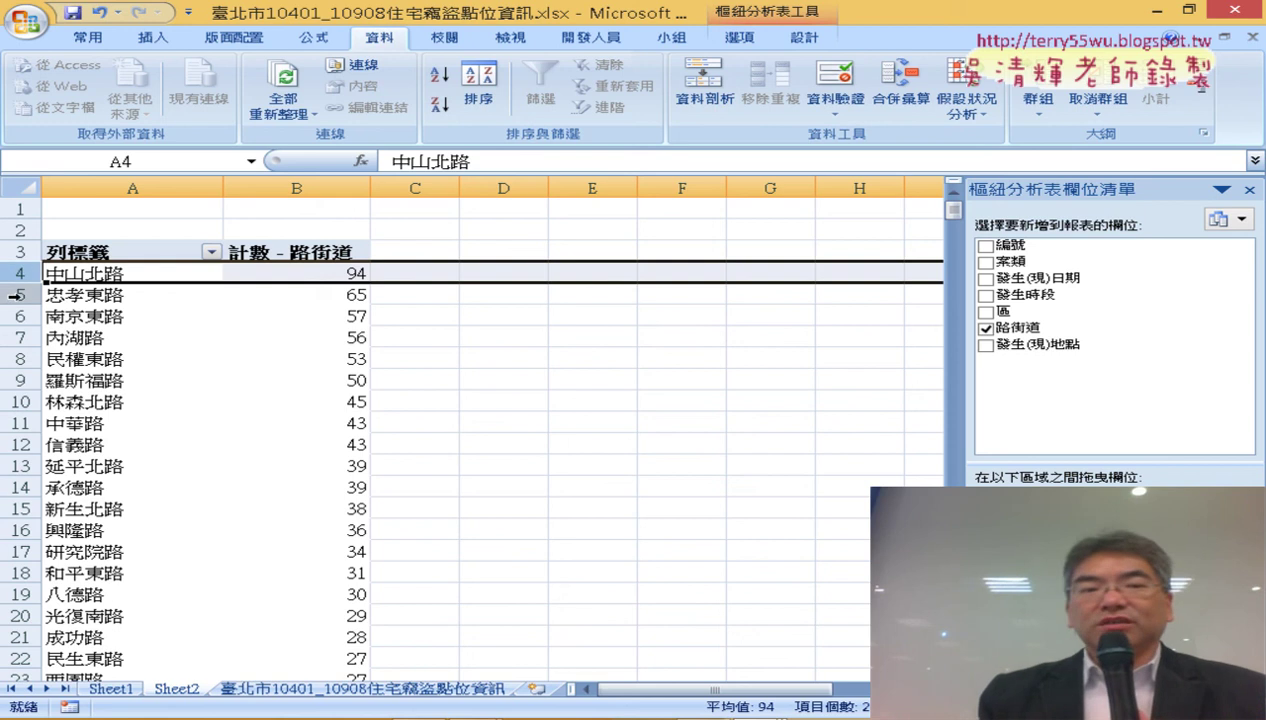
left_click(18, 294)
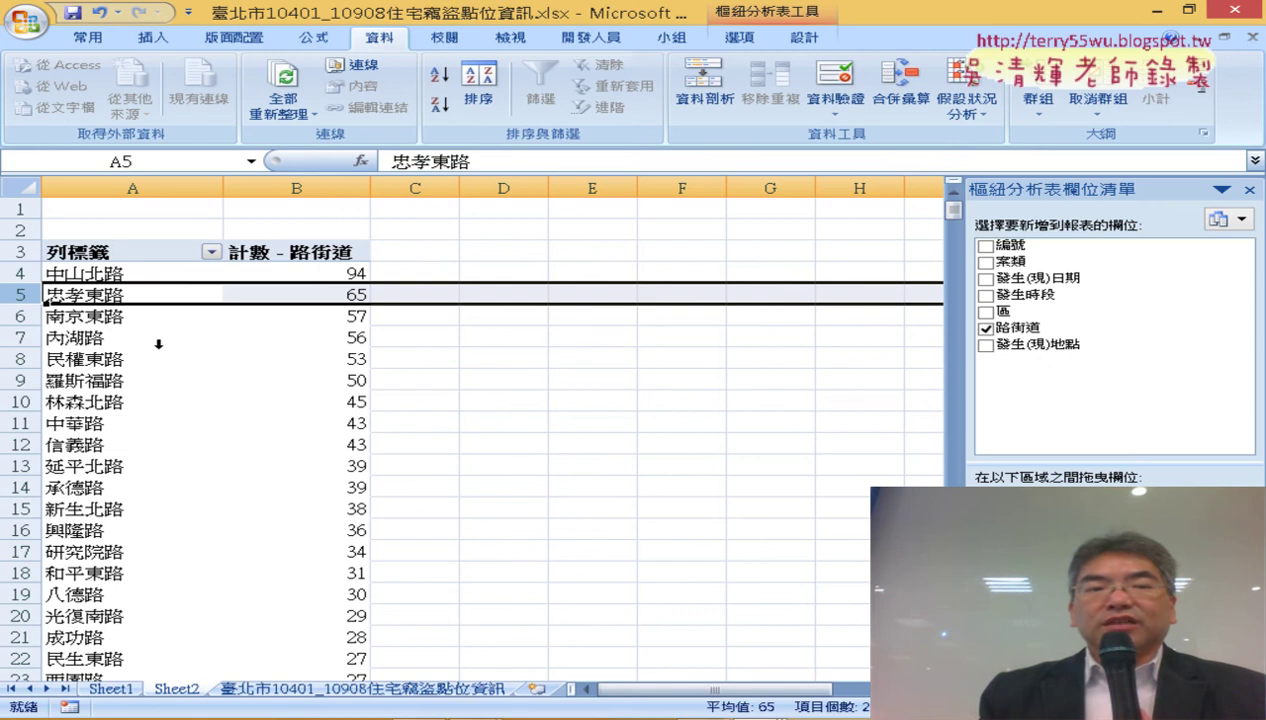
left_click(26, 317)
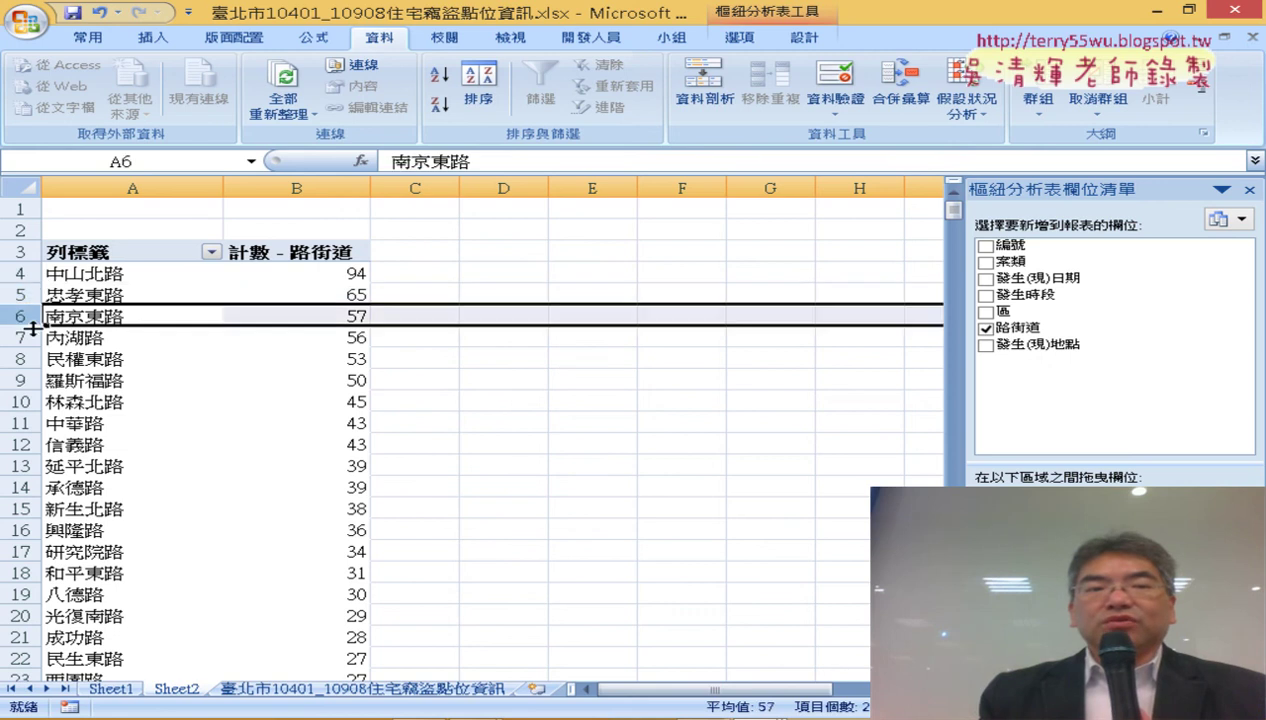
left_click(600, 442)
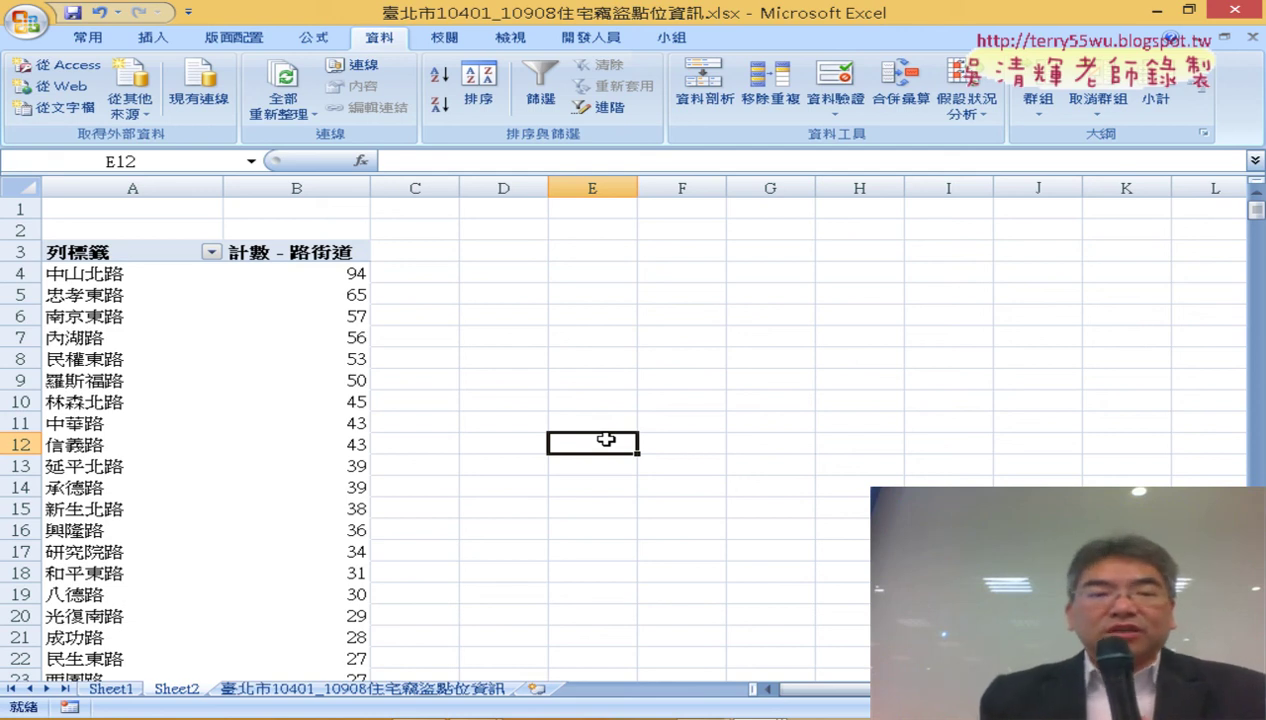
scroll(535, 481, "down", 7)
scroll(533, 480, "down", 5)
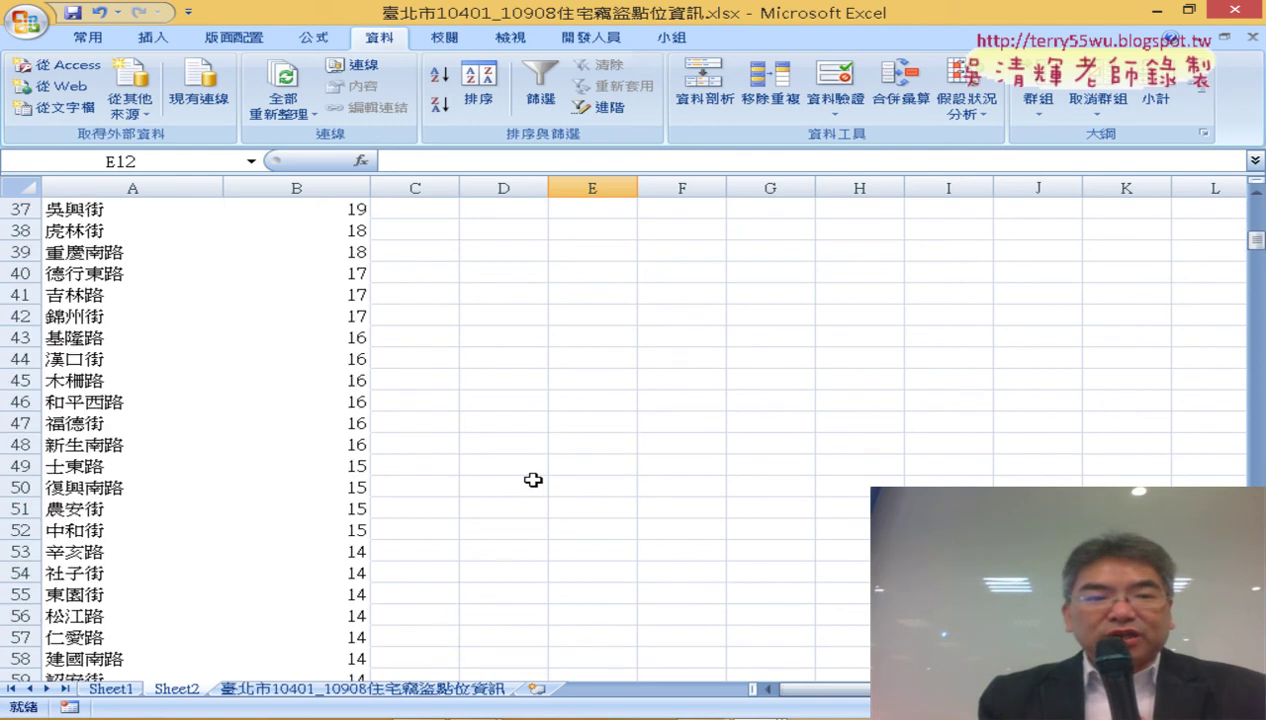
scroll(533, 480, "down", 3)
scroll(537, 494, "up", 7)
scroll(528, 483, "up", 8)
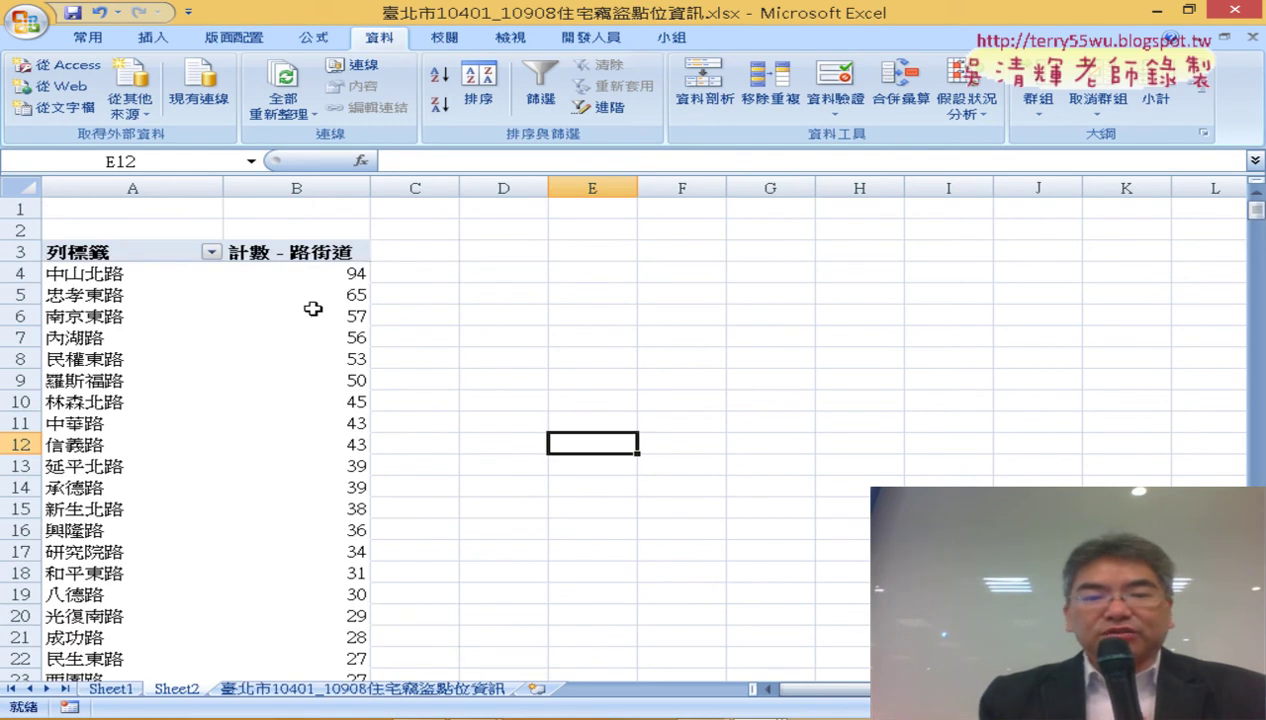
left_click(70, 275)
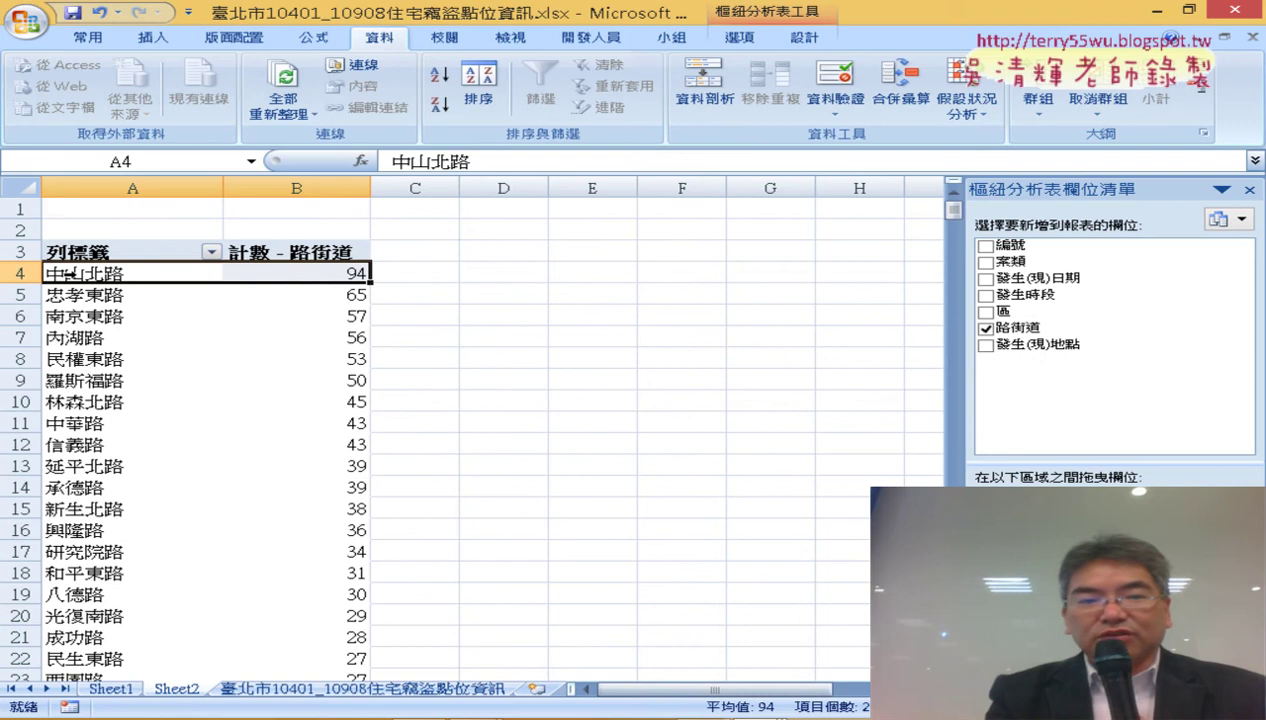
key("ctrl+Down")
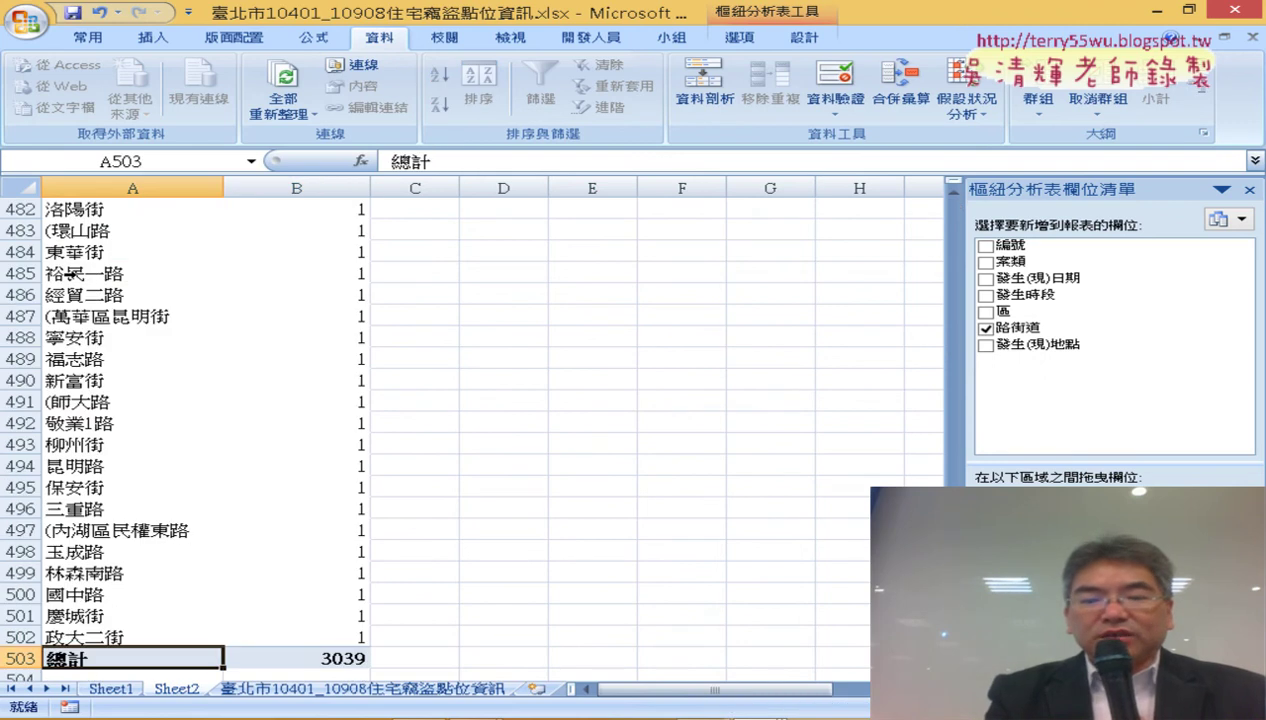
key("Up")
key("ctrl+Up")
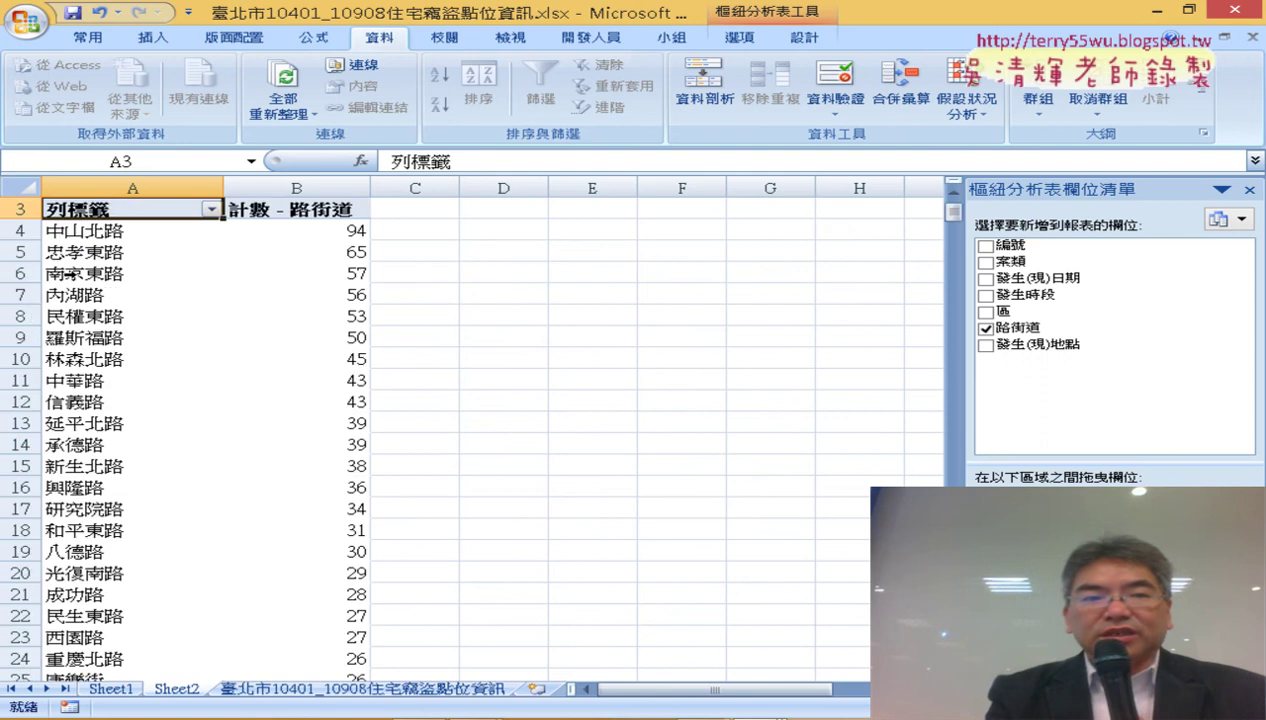
key("ctrl+Up")
key("Down")
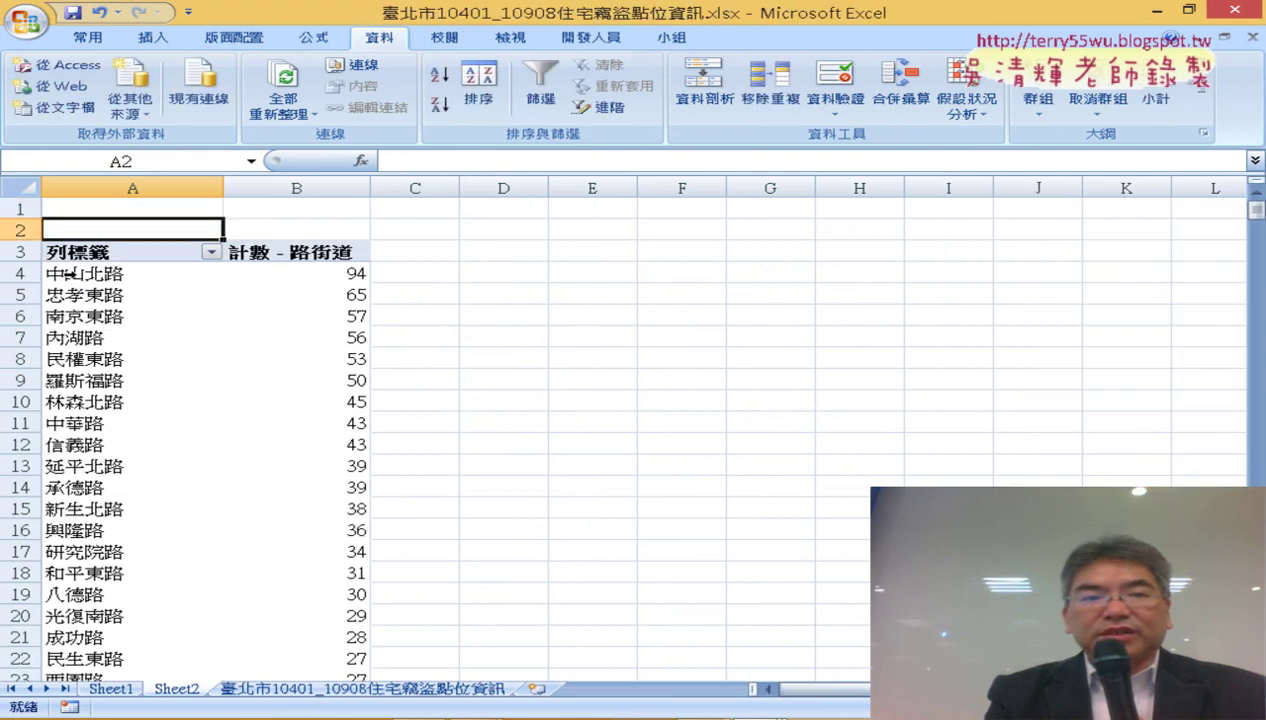
key("Down")
key("Down")
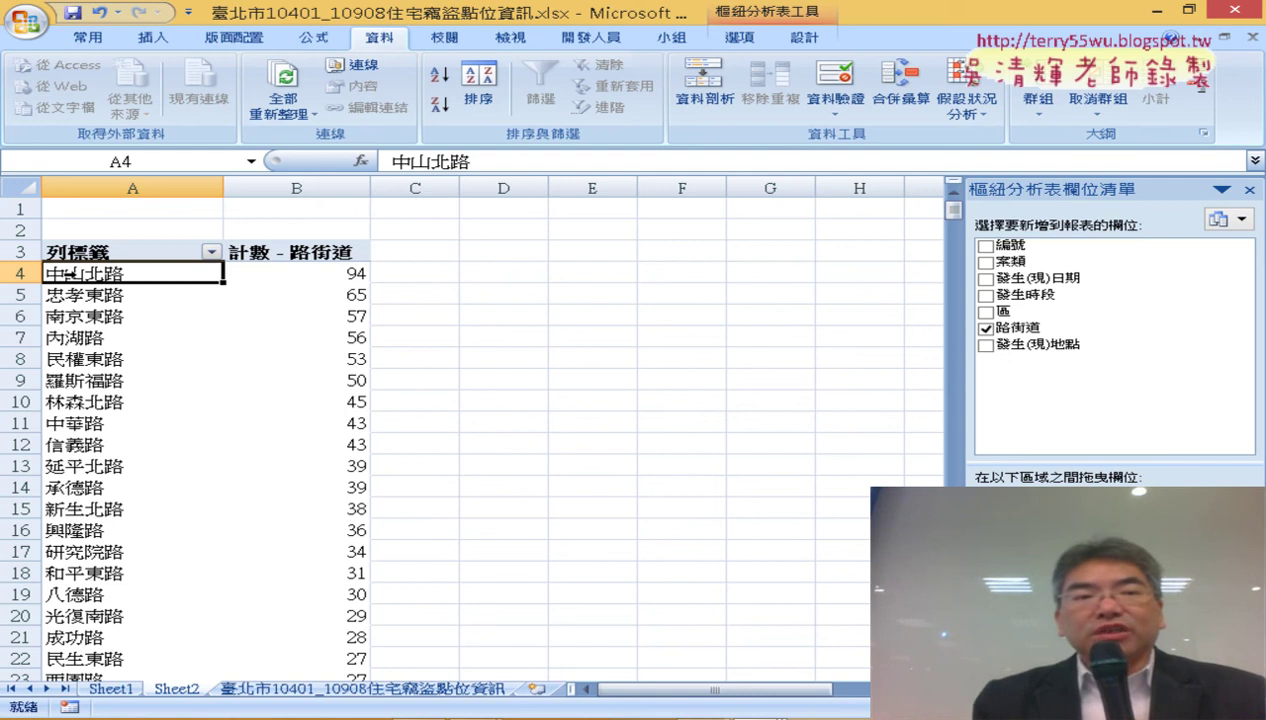
Open the Row Labels filter menu and annotate the path from Value Filters to Top 10.
left_click(131, 252)
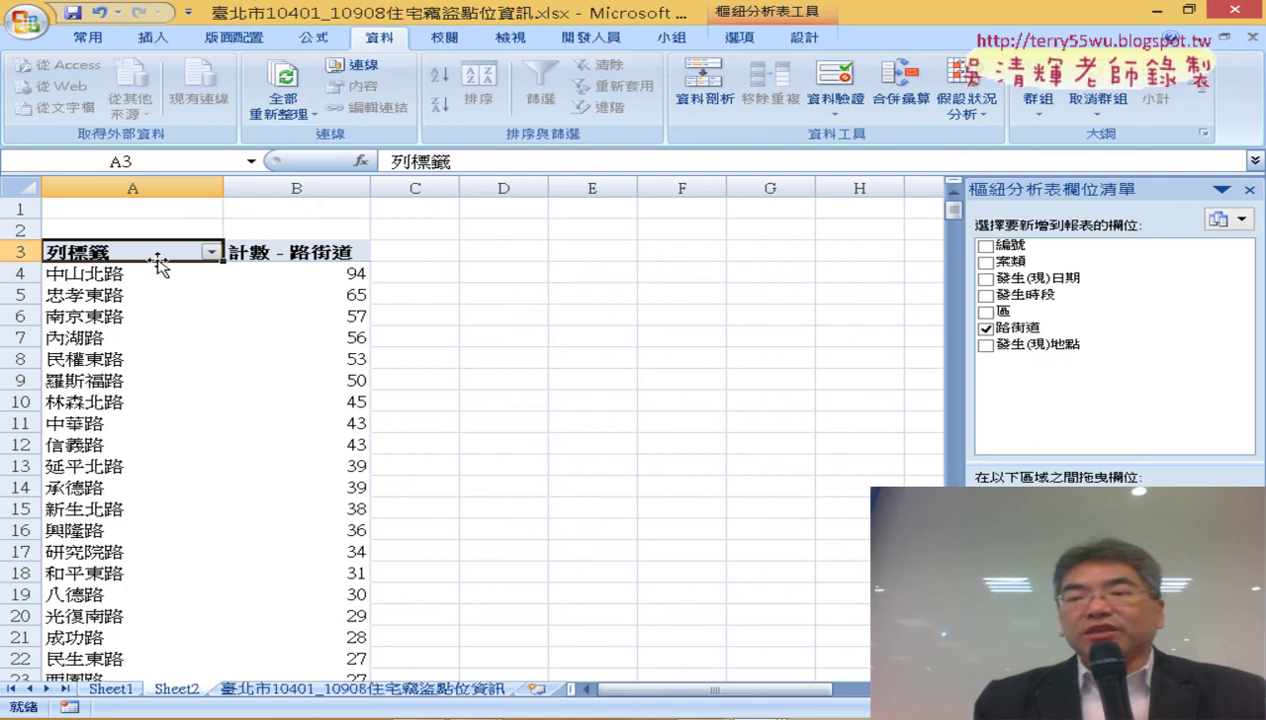
left_click(213, 256)
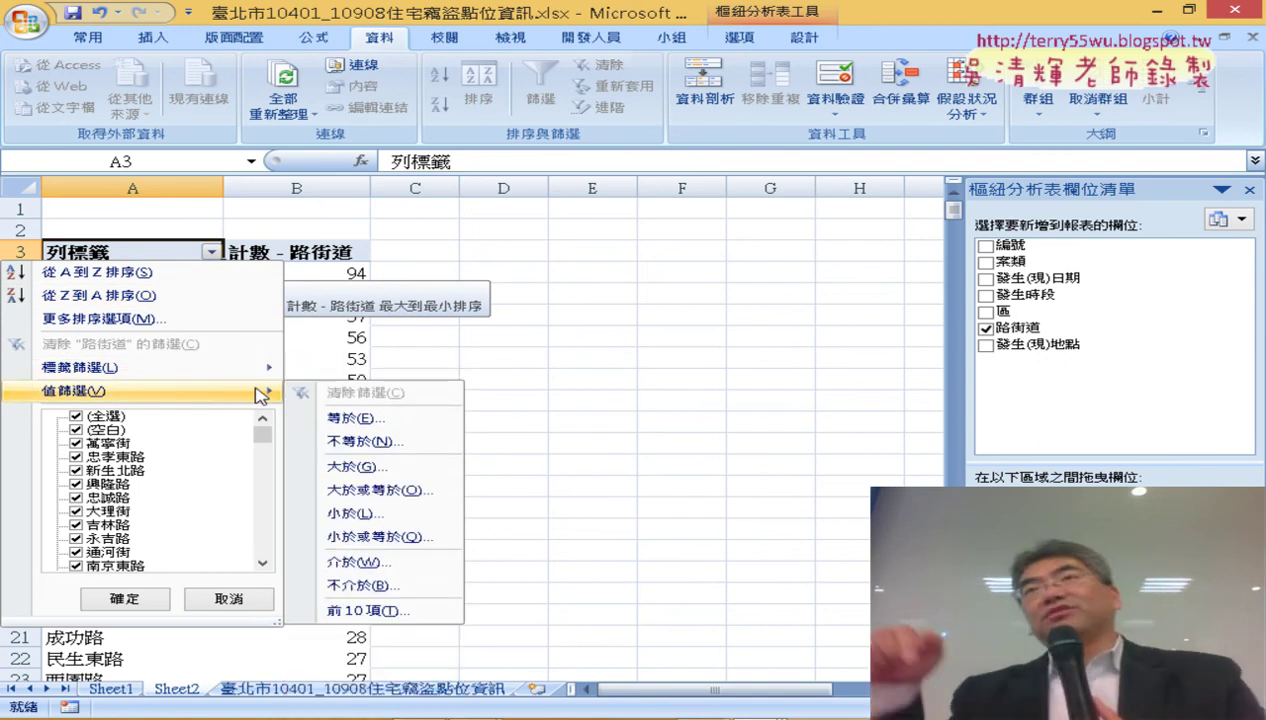
mouse_move(150, 391)
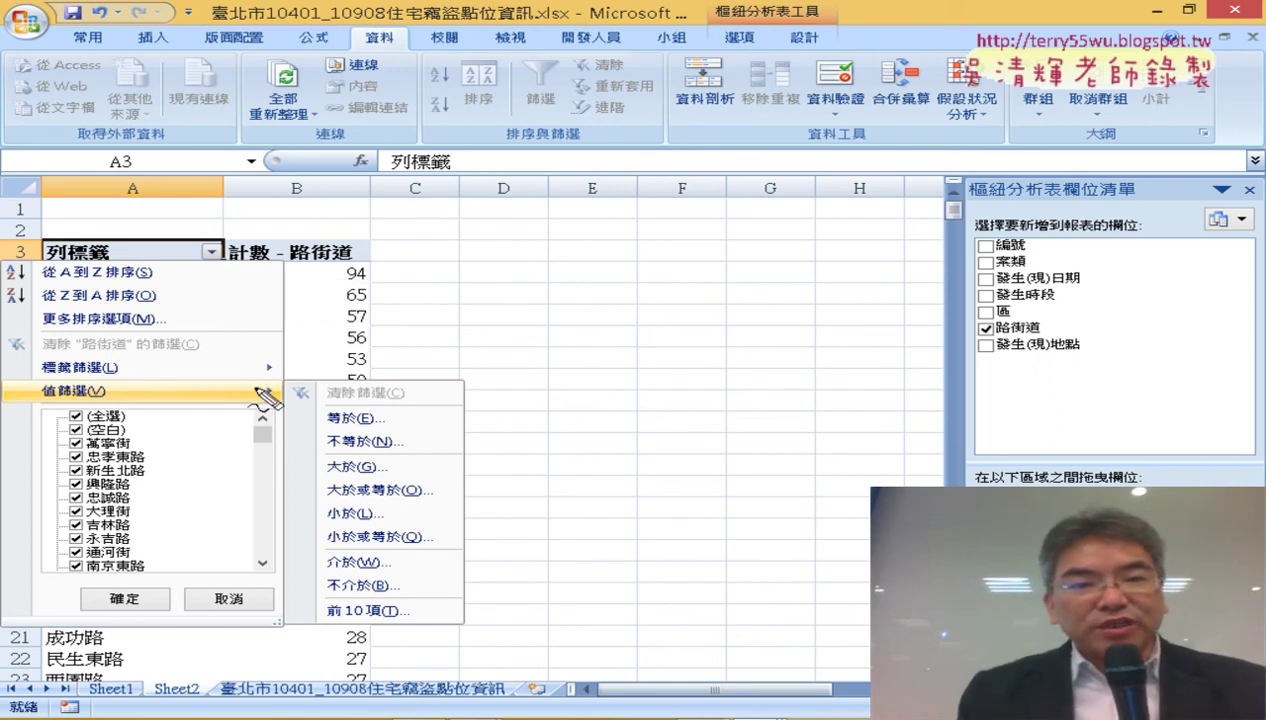
left_click_drag(194, 262, 208, 276)
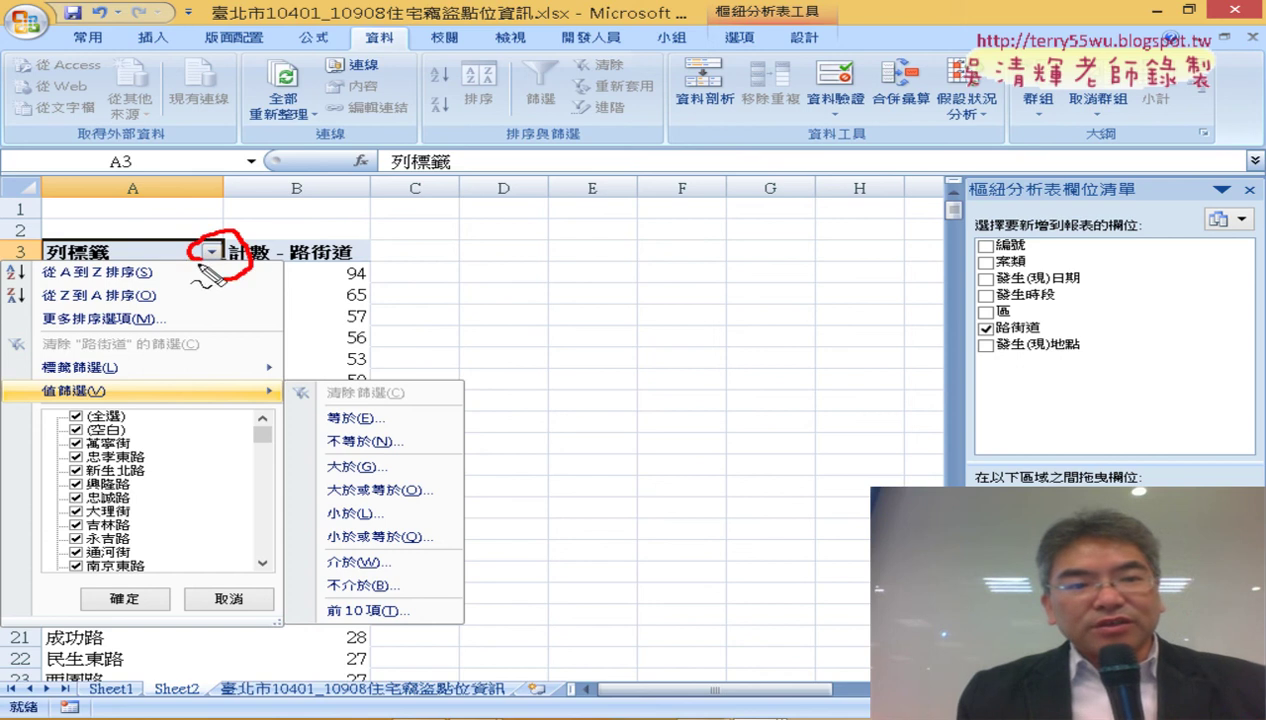
left_click_drag(125, 400, 100, 410)
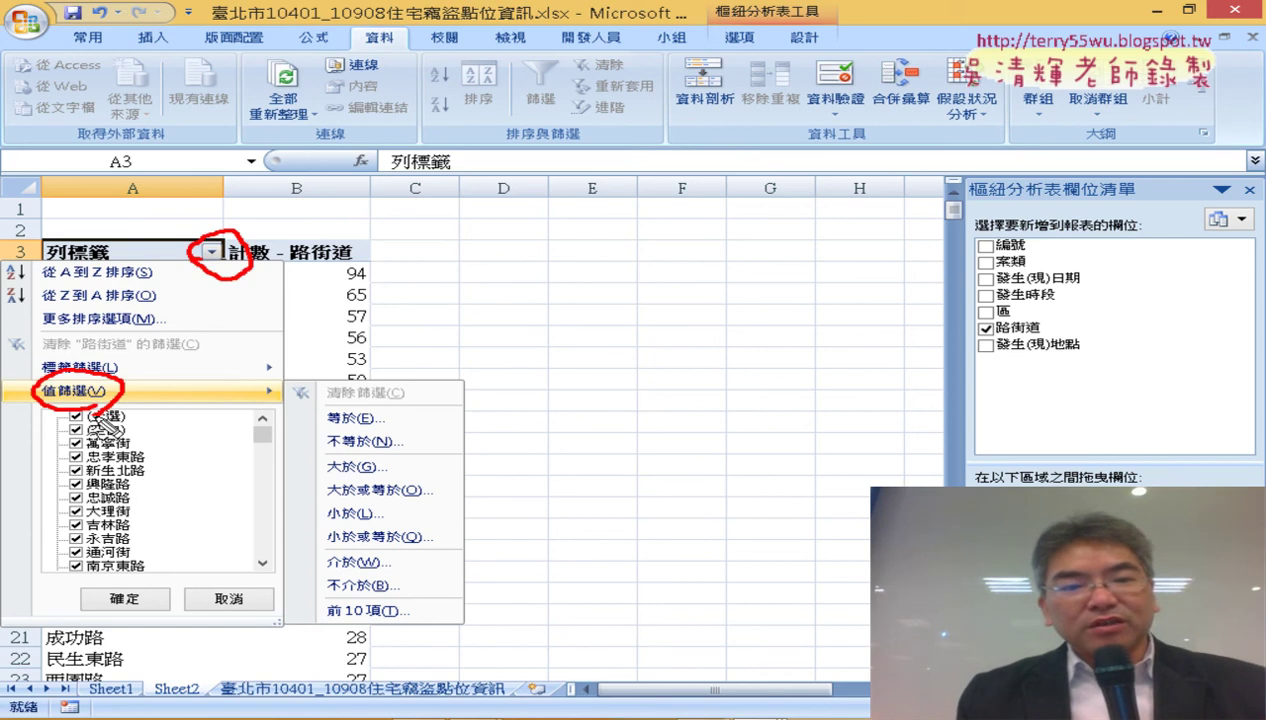
left_click_drag(410, 634, 432, 648)
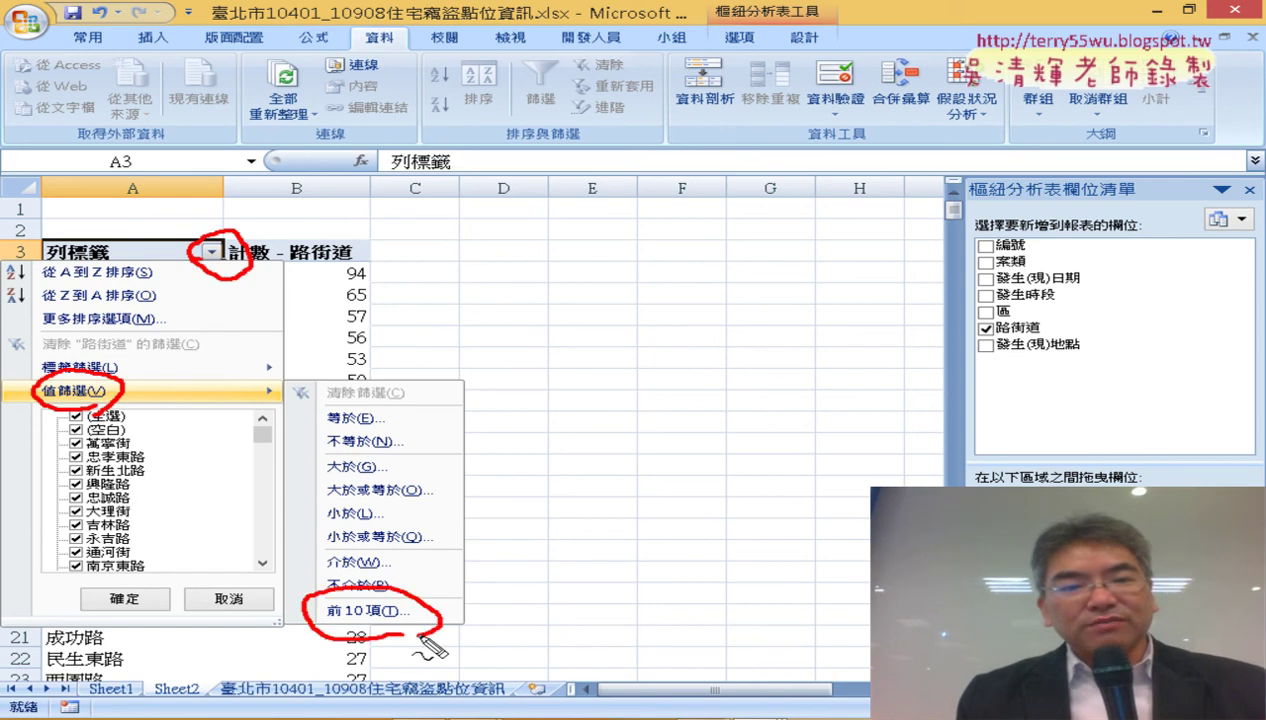
left_click_drag(82, 410, 282, 622)
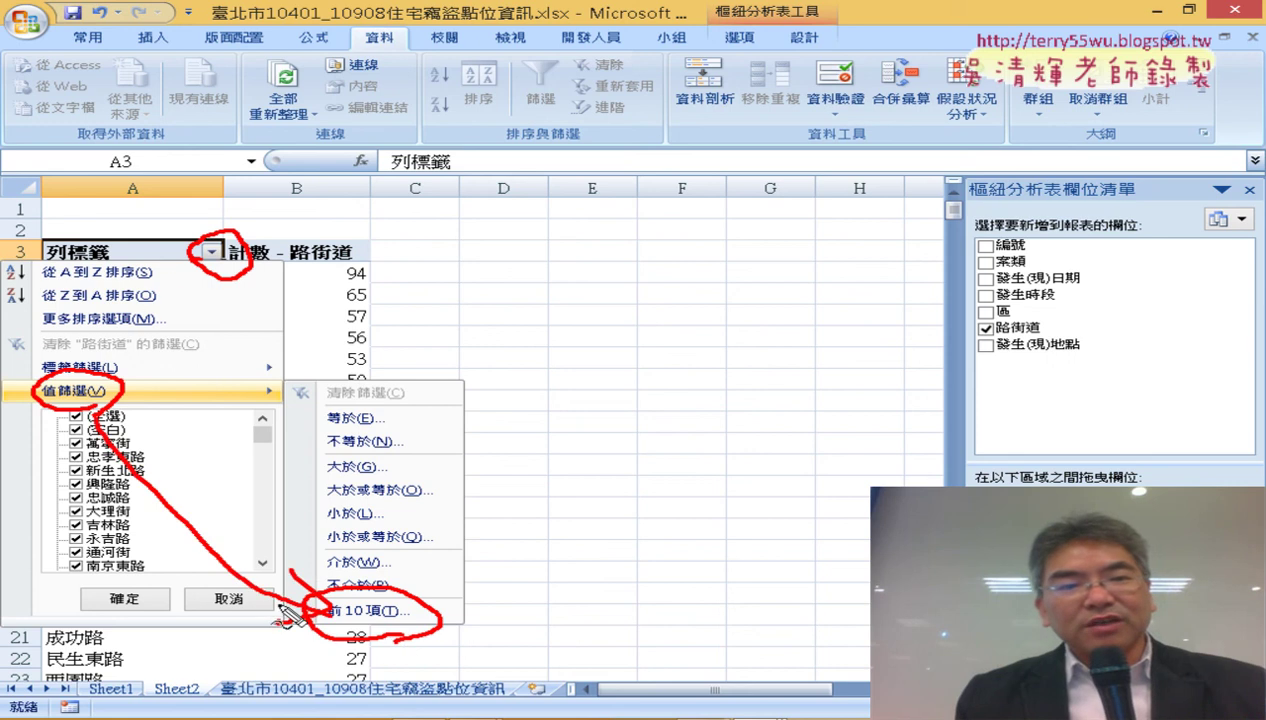
left_click_drag(185, 278, 112, 330)
left_click_drag(105, 268, 195, 340)
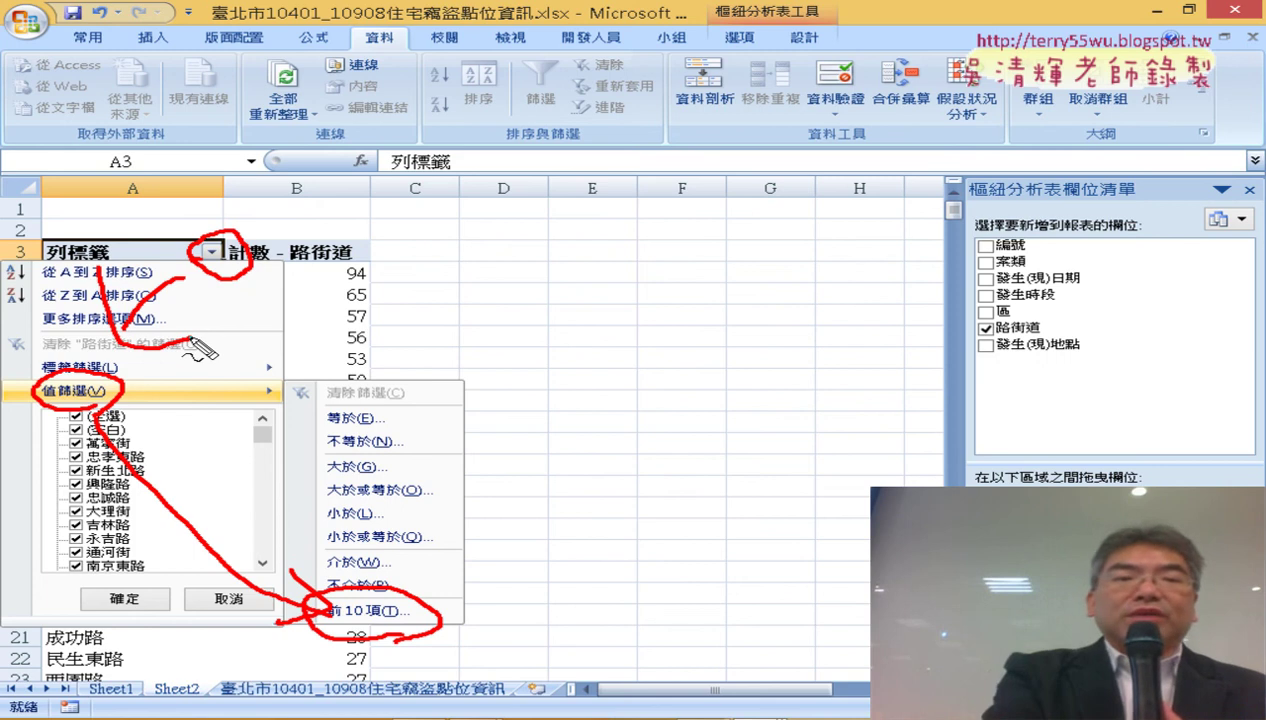
key("Escape")
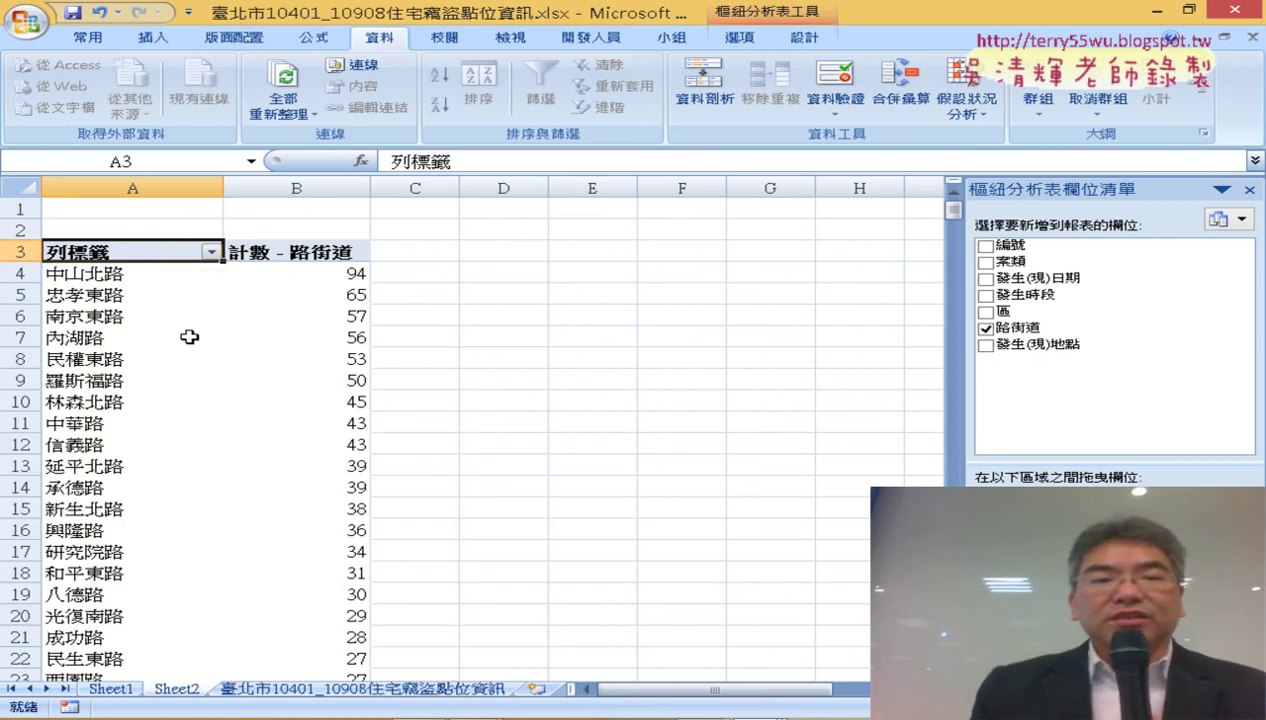
Apply a Top 10 Items by Count value filter, leaving the top streets totalling 584.
left_click(210, 252)
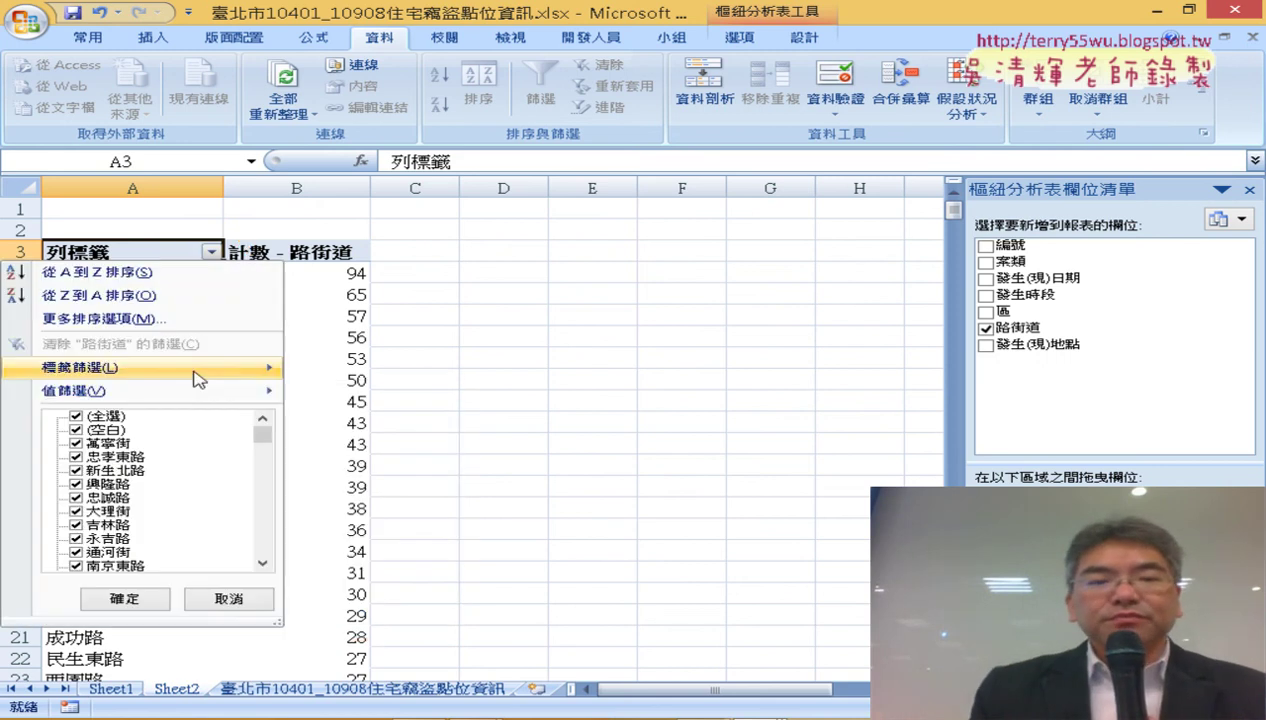
mouse_move(74, 390)
left_click(428, 608)
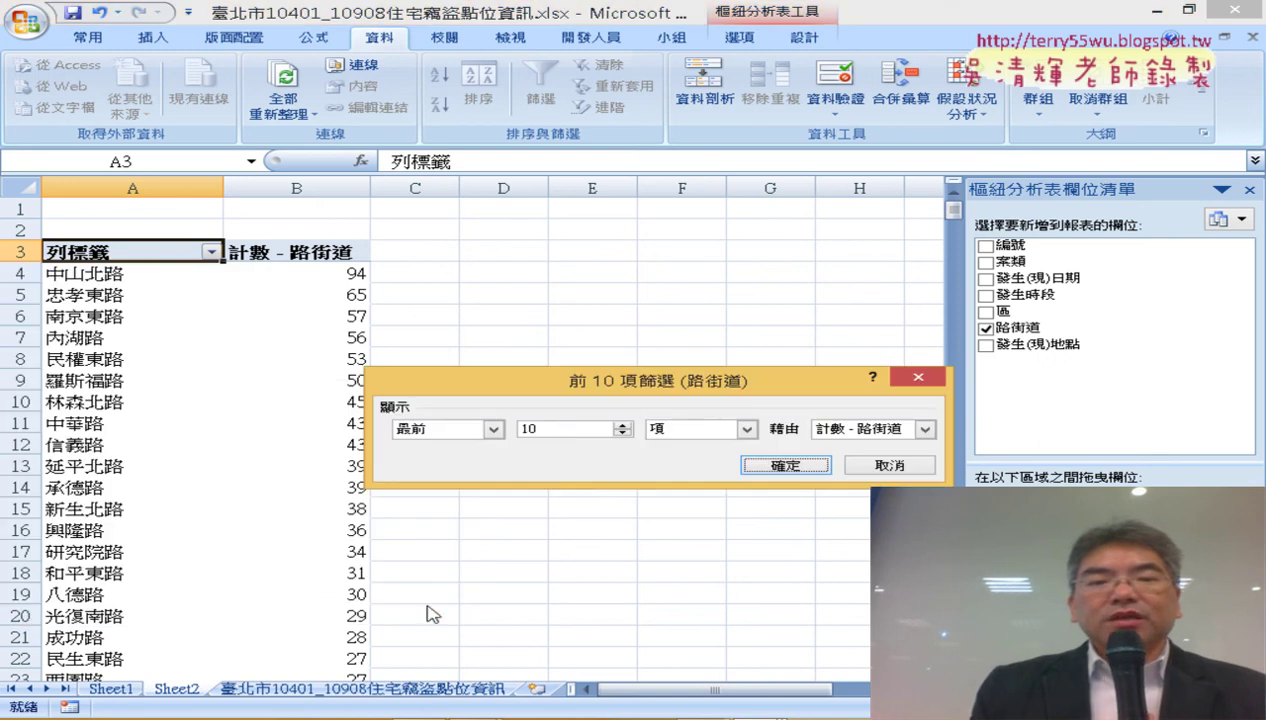
left_click_drag(567, 383, 514, 194)
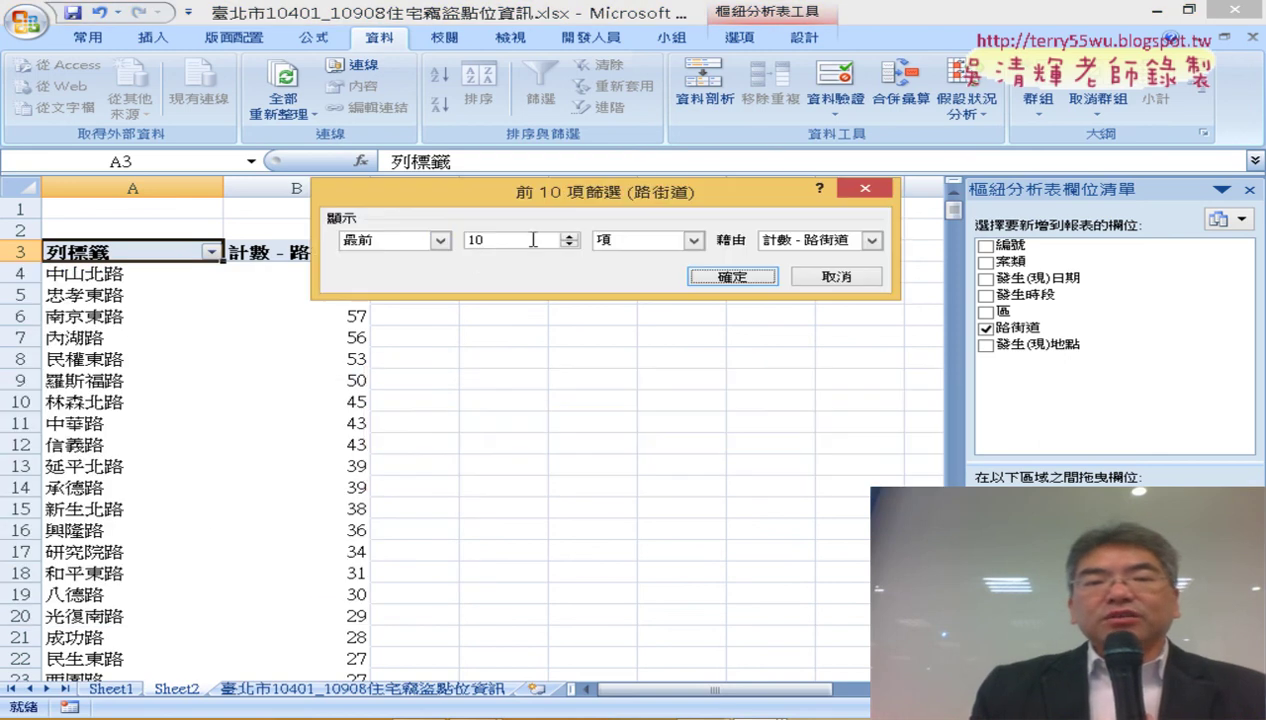
left_click(510, 241)
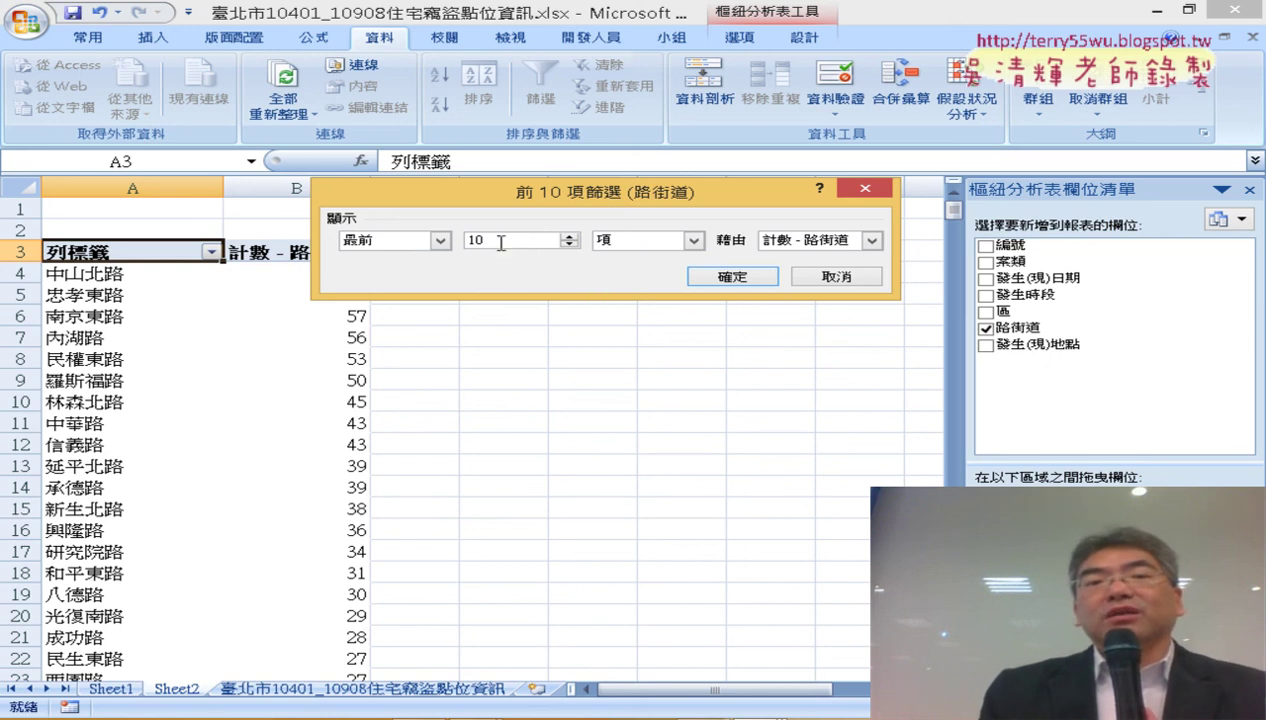
left_click_drag(501, 242, 443, 241)
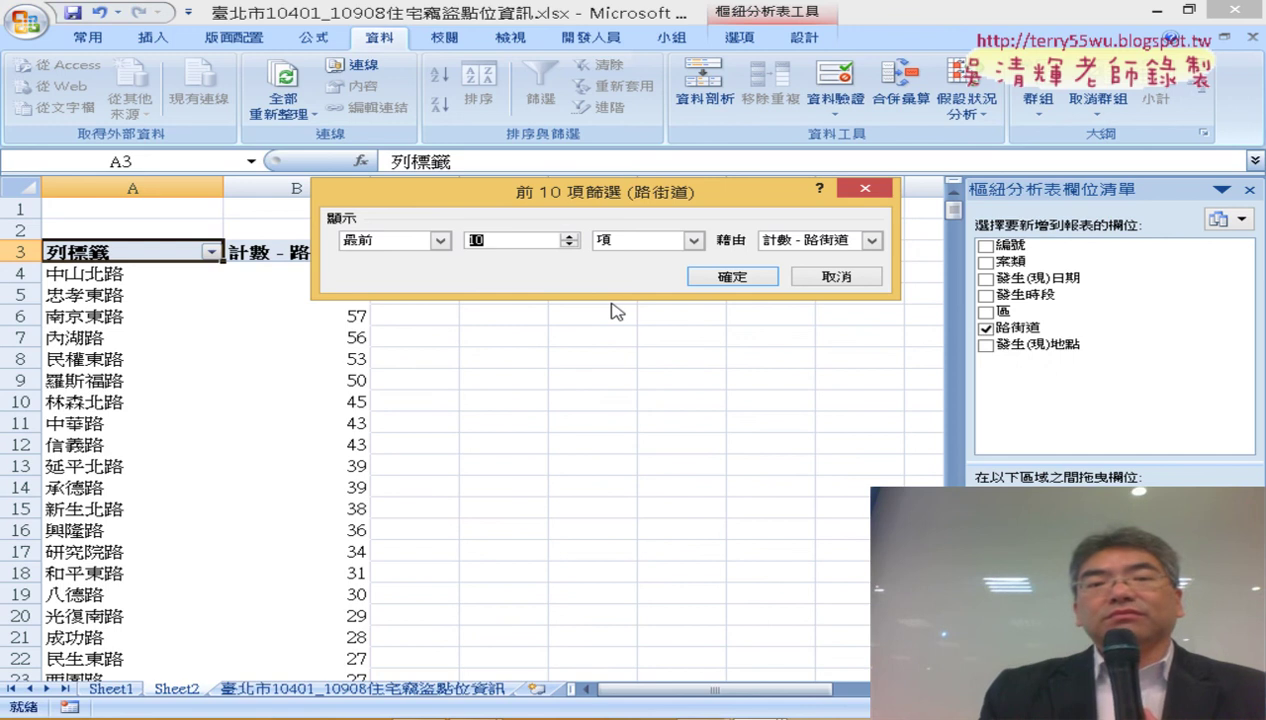
left_click(748, 280)
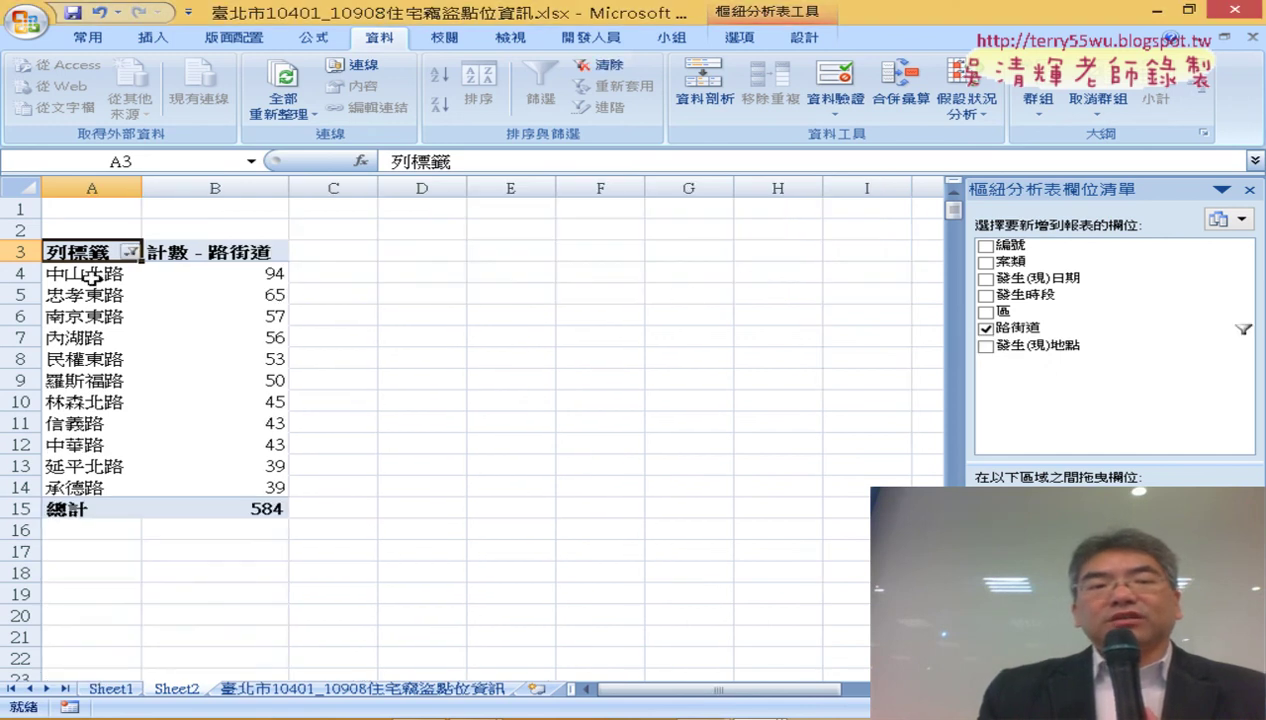
left_click_drag(91, 276, 268, 488)
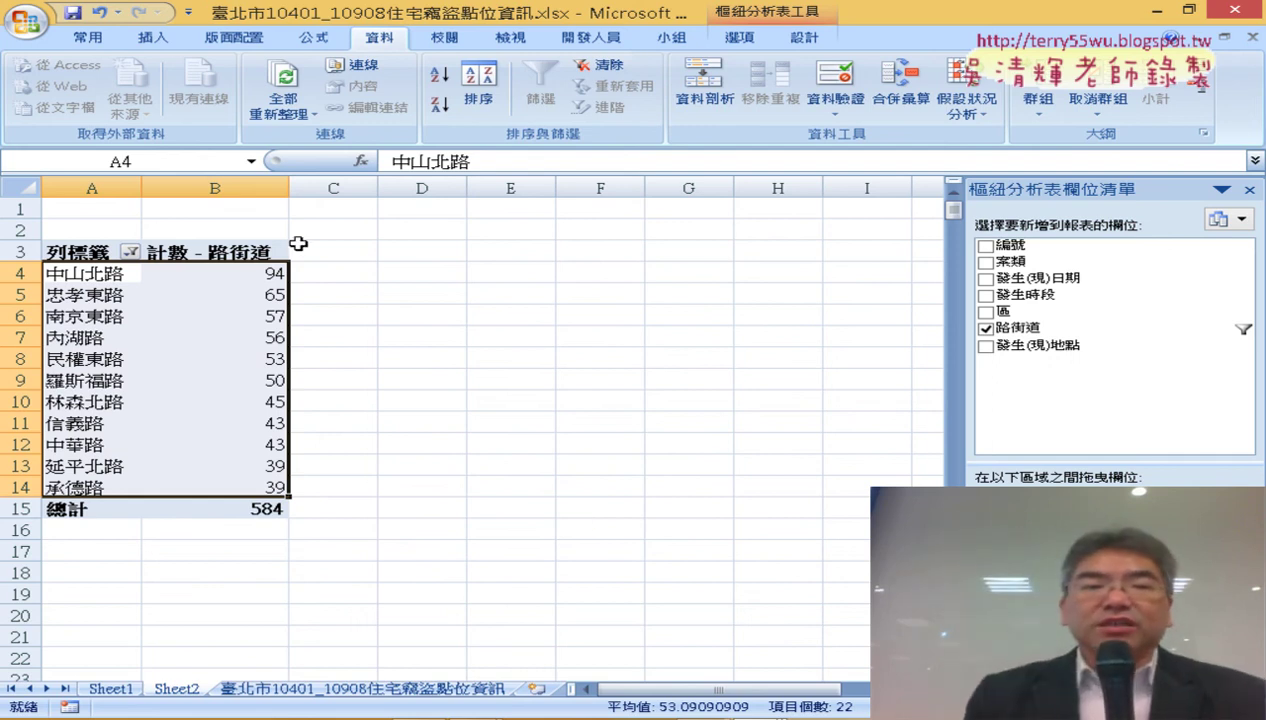
Narrow column B and insert a clustered column PivotChart placed beside the PivotTable.
mouse_move(289, 182)
left_mouse_down()
mouse_move(243, 180)
mouse_move(281, 198)
left_mouse_up()
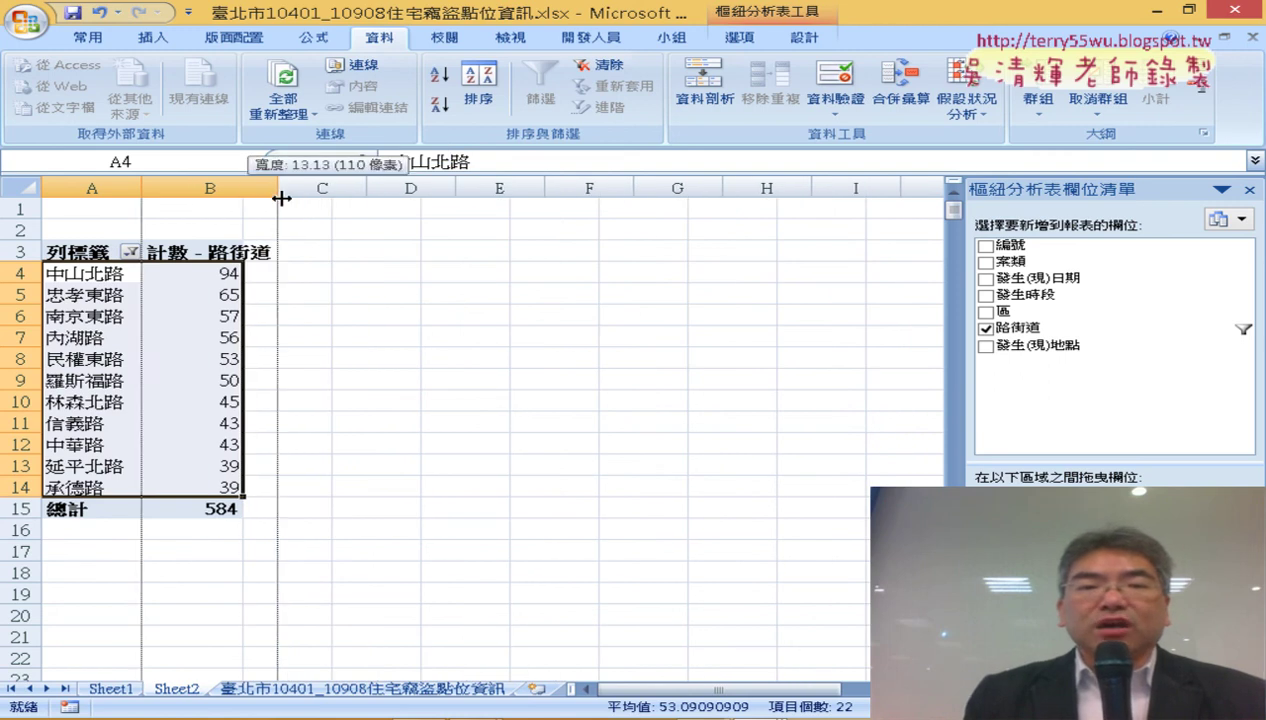
left_click(158, 359)
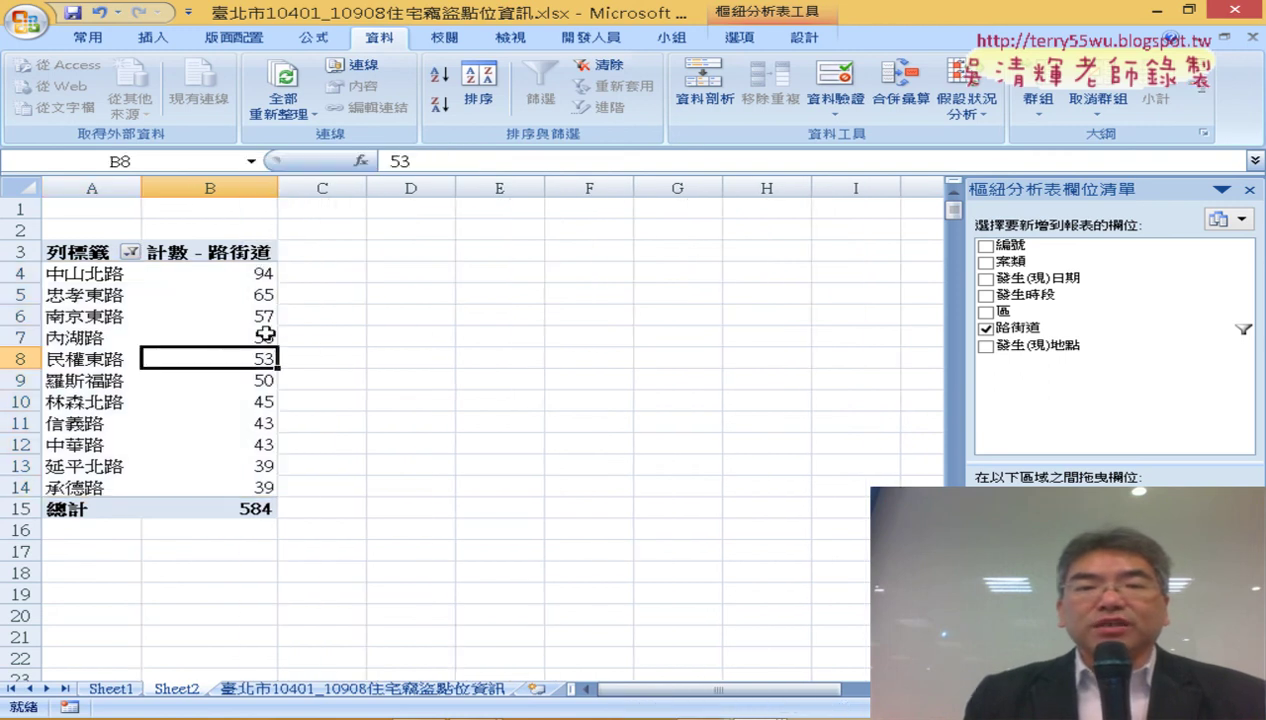
left_click(743, 40)
left_click(886, 110)
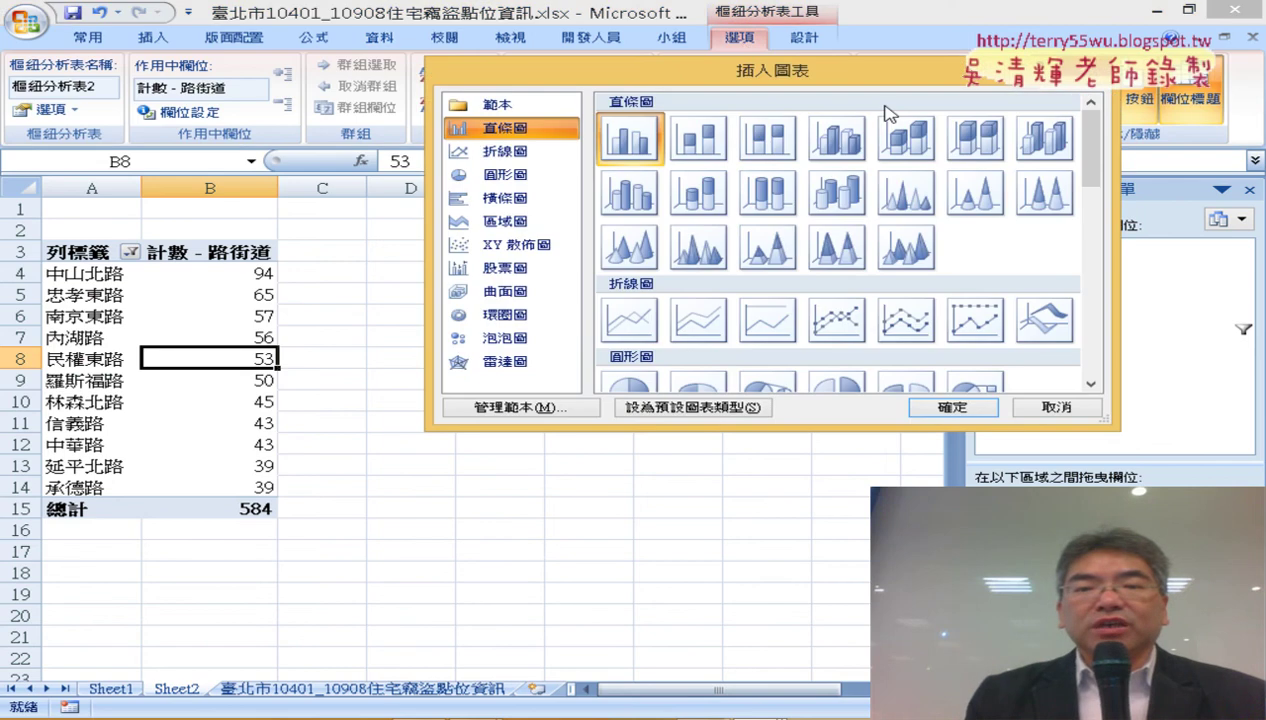
left_click(945, 408)
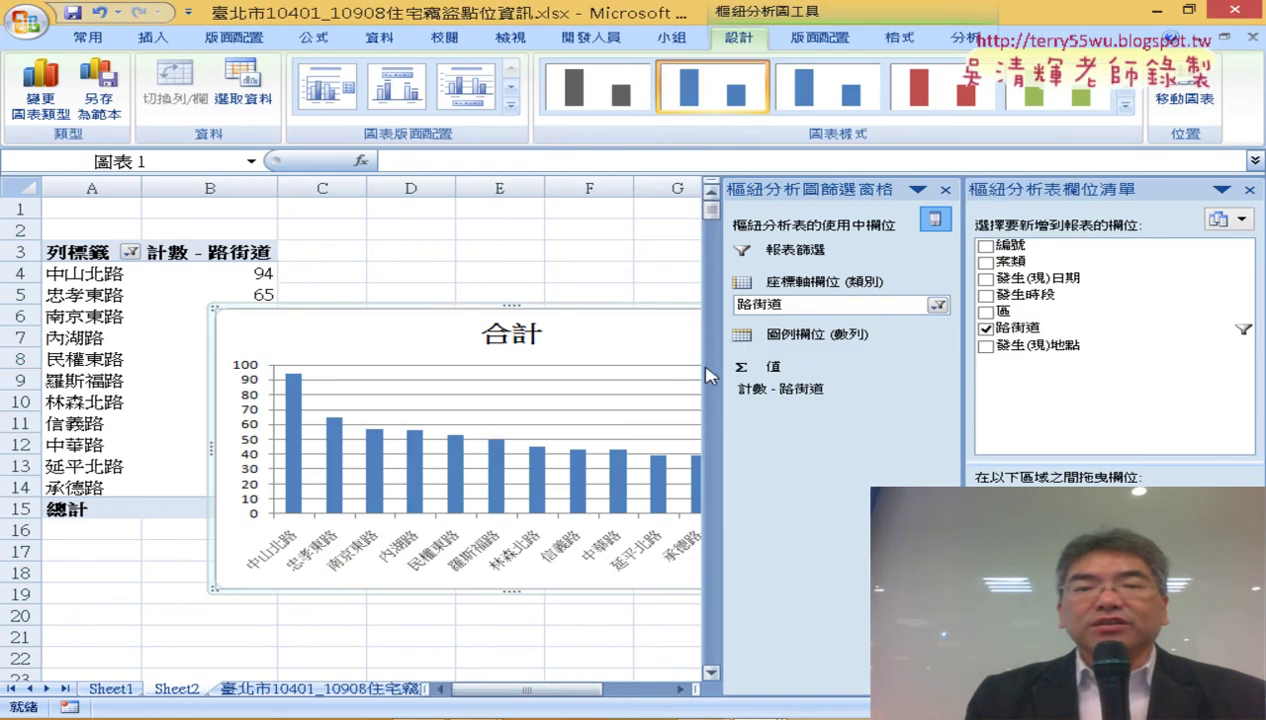
left_click(945, 189)
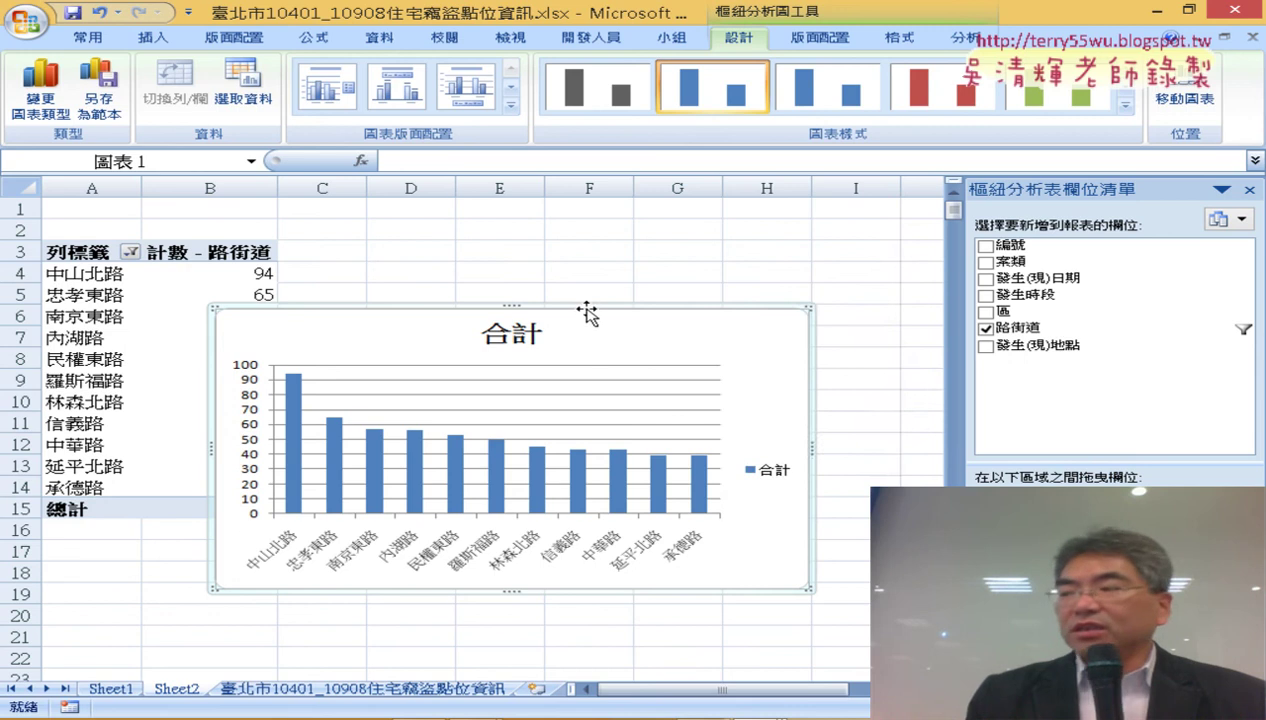
left_click_drag(588, 311, 672, 207)
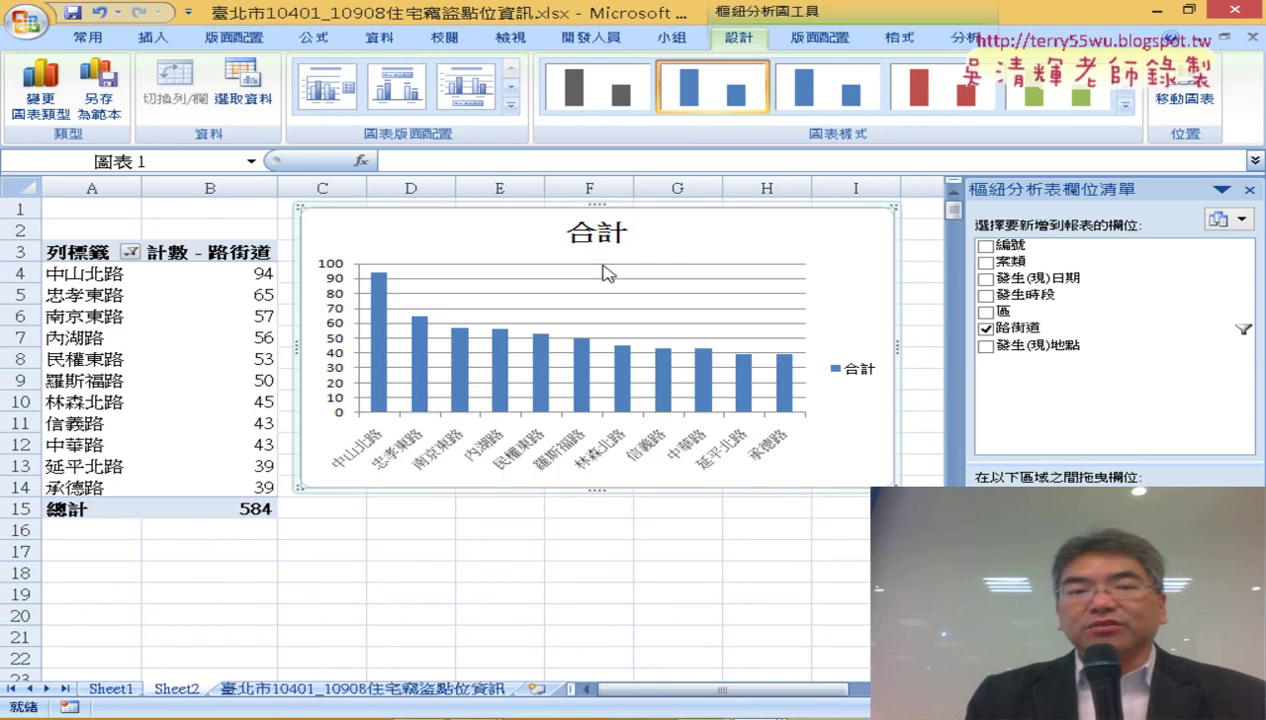
Delete the chart legend, enlarge the chart, and check the grand total of 584.
left_click(585, 231)
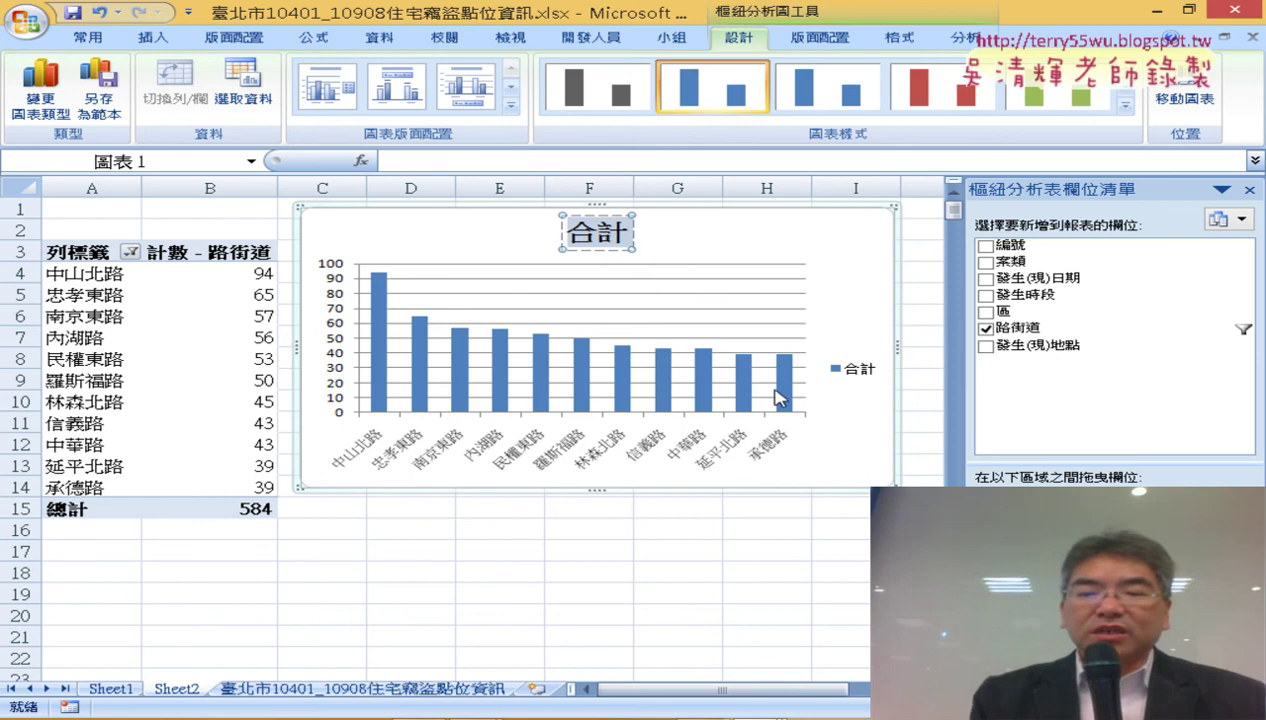
left_click(855, 372)
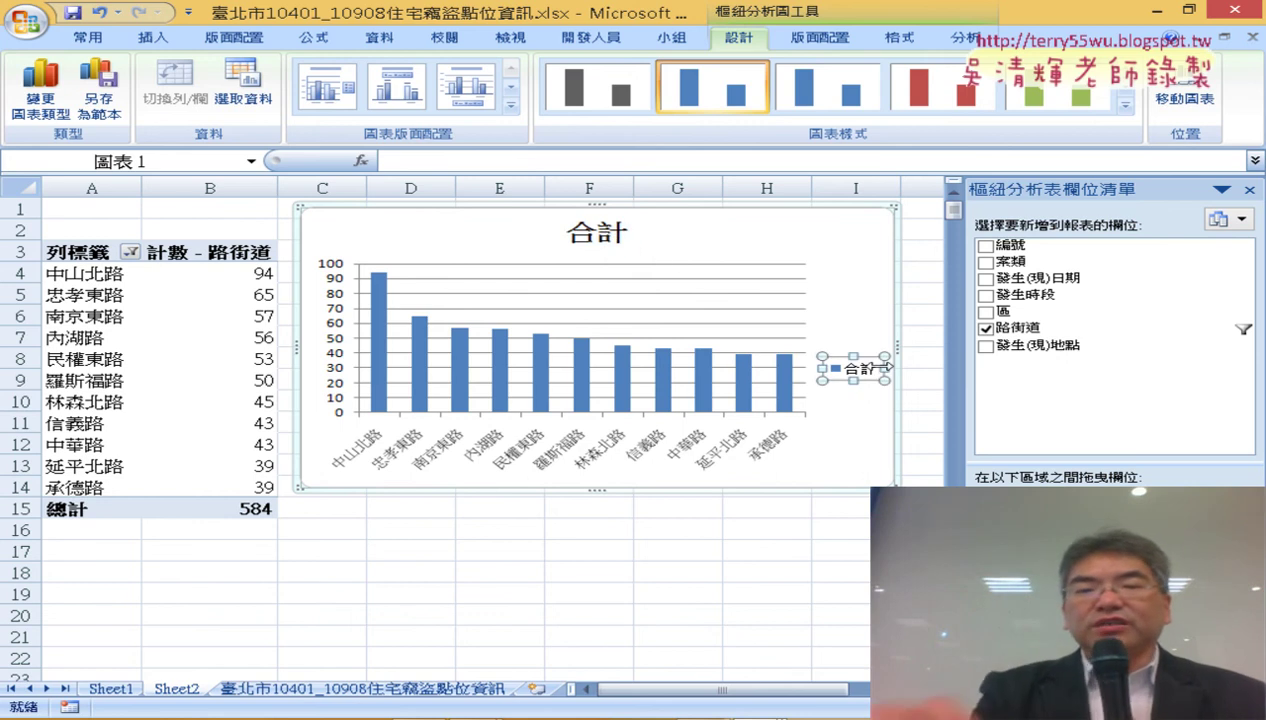
key("Delete")
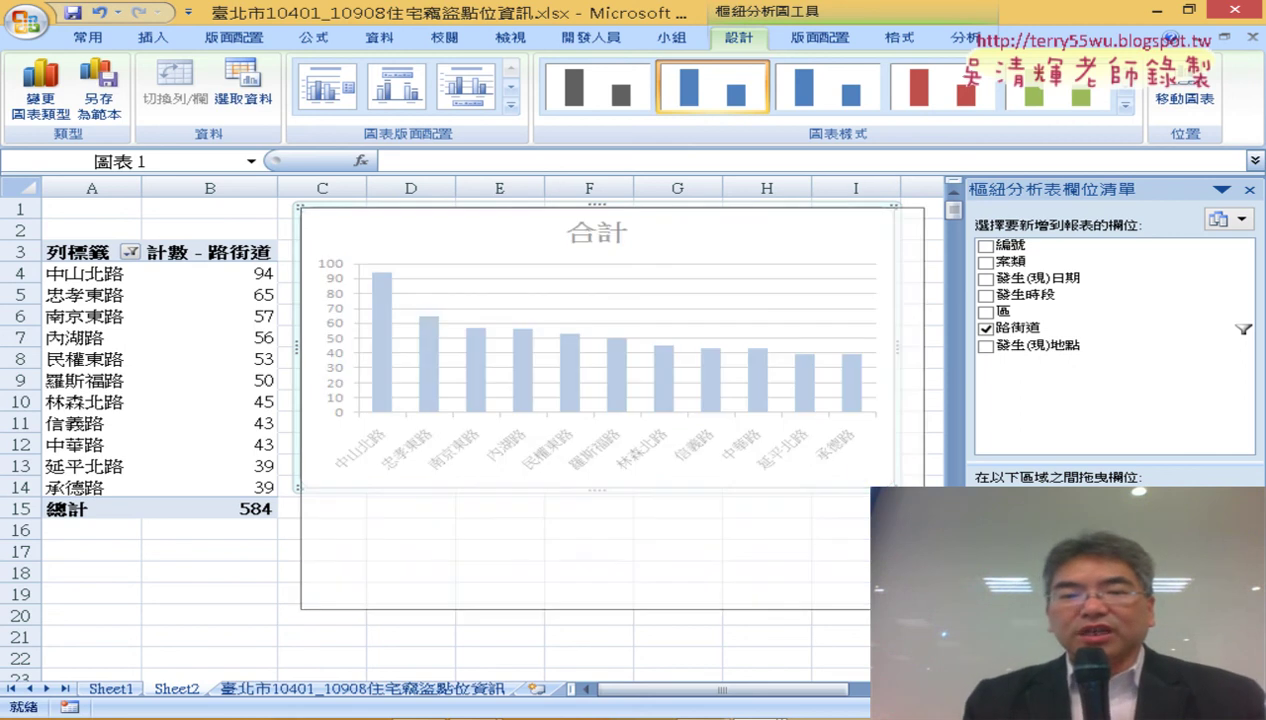
left_click_drag(897, 487, 935, 650)
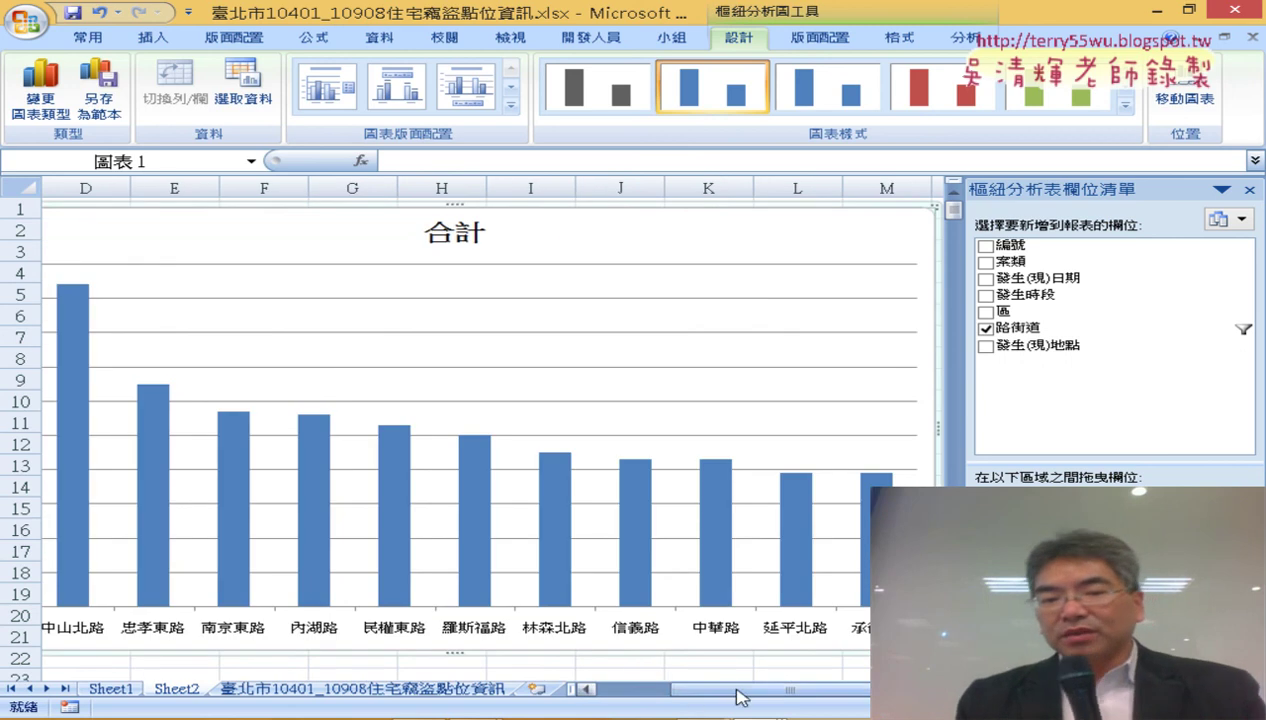
left_click_drag(740, 692, 571, 644)
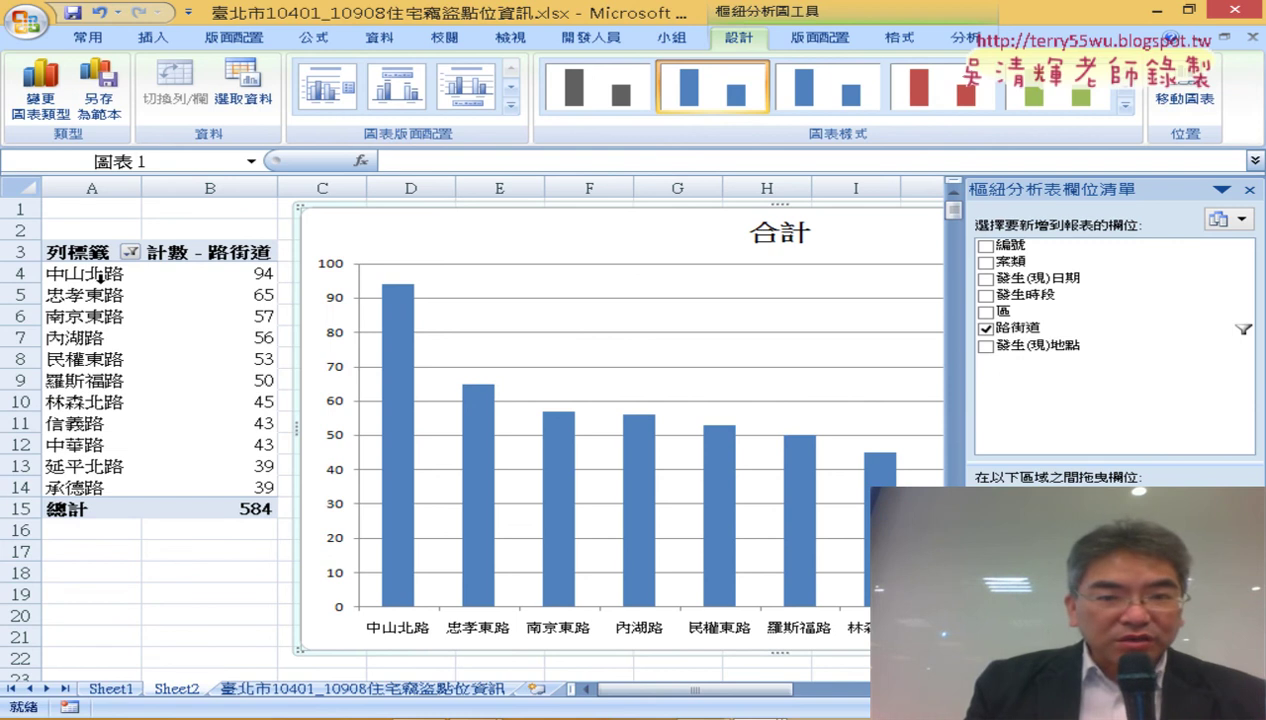
left_click(150, 551)
left_click(173, 508)
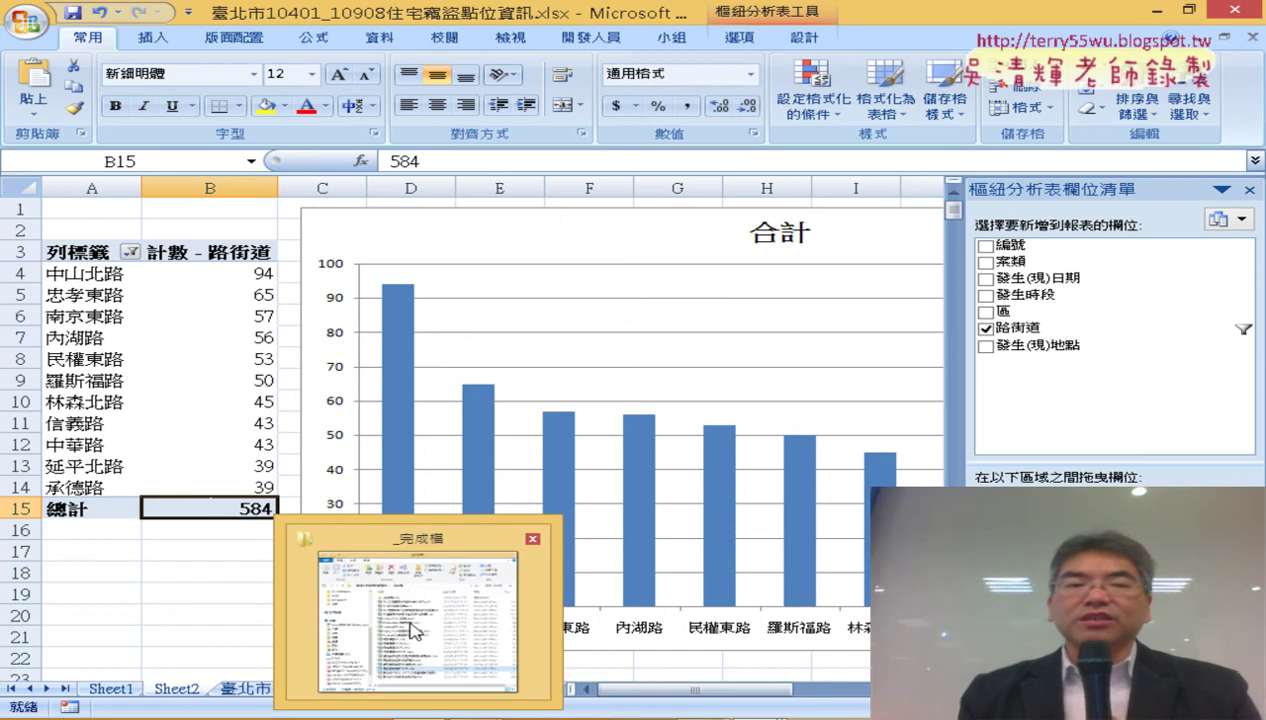
Navigate from the _完成檔 folder to the _範例檔(樞紐分析入門) sample folder.
left_click(413, 630)
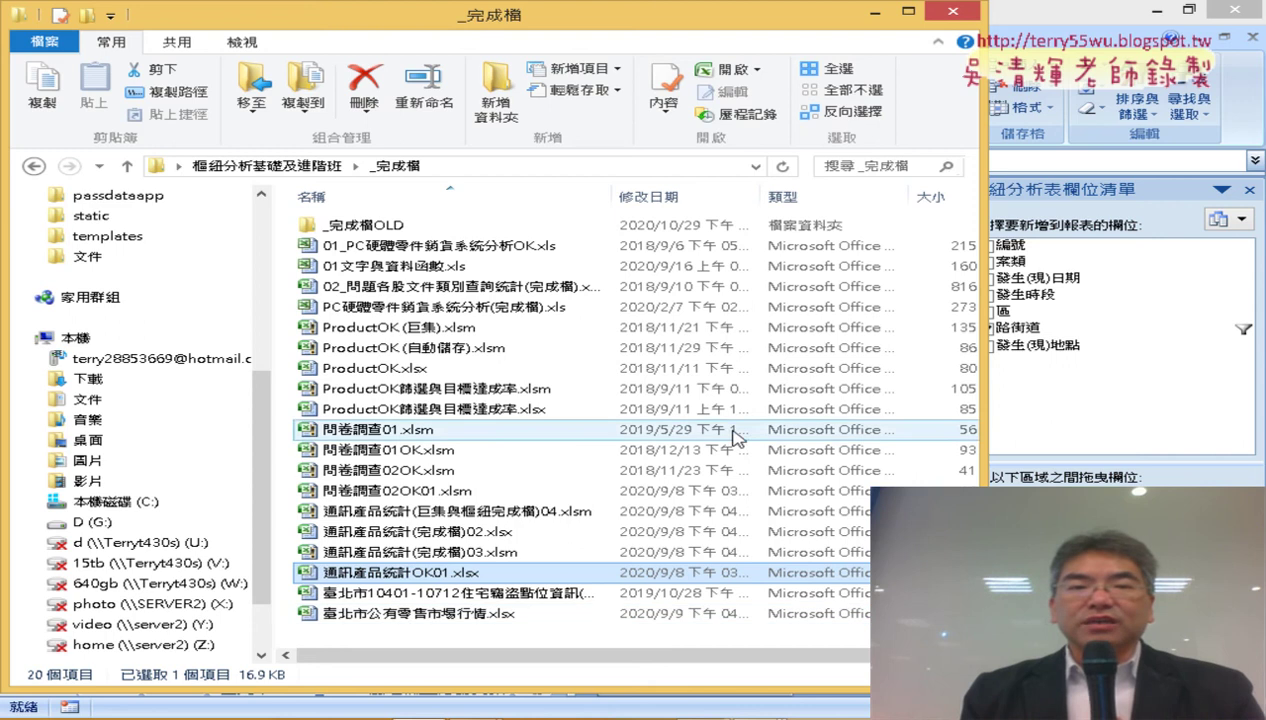
left_click(33, 168)
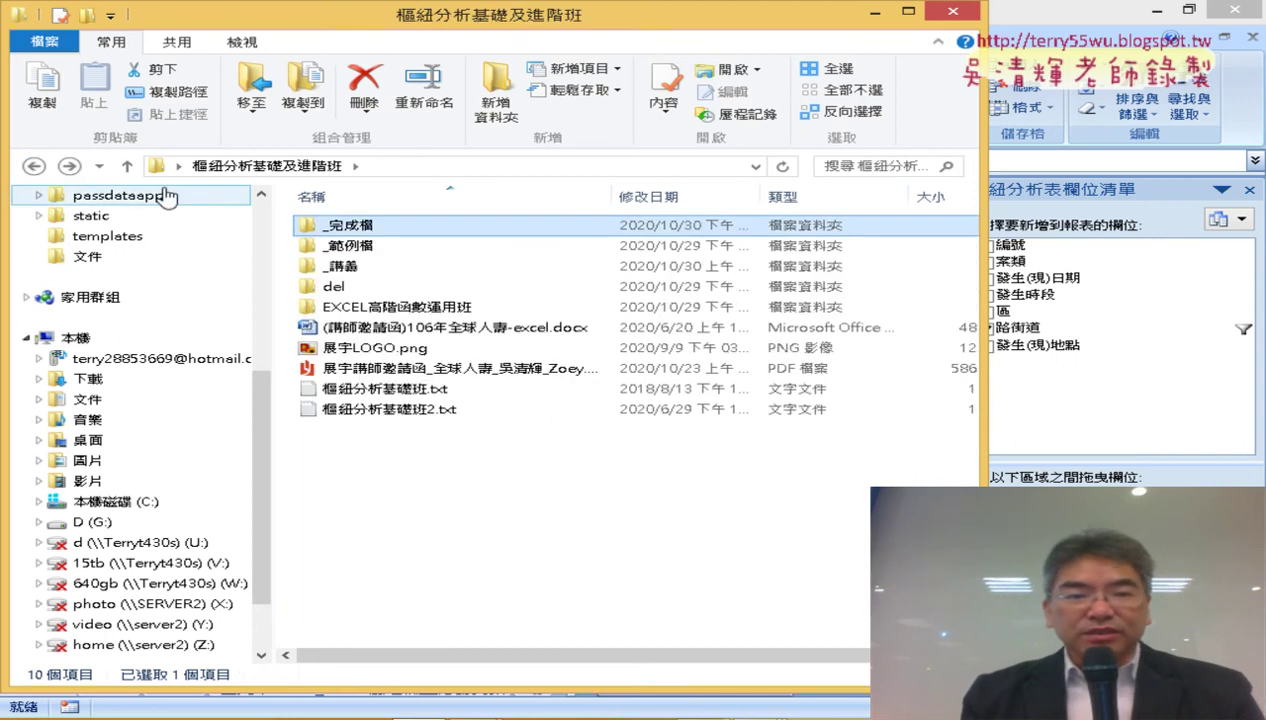
key("Down")
key("Return")
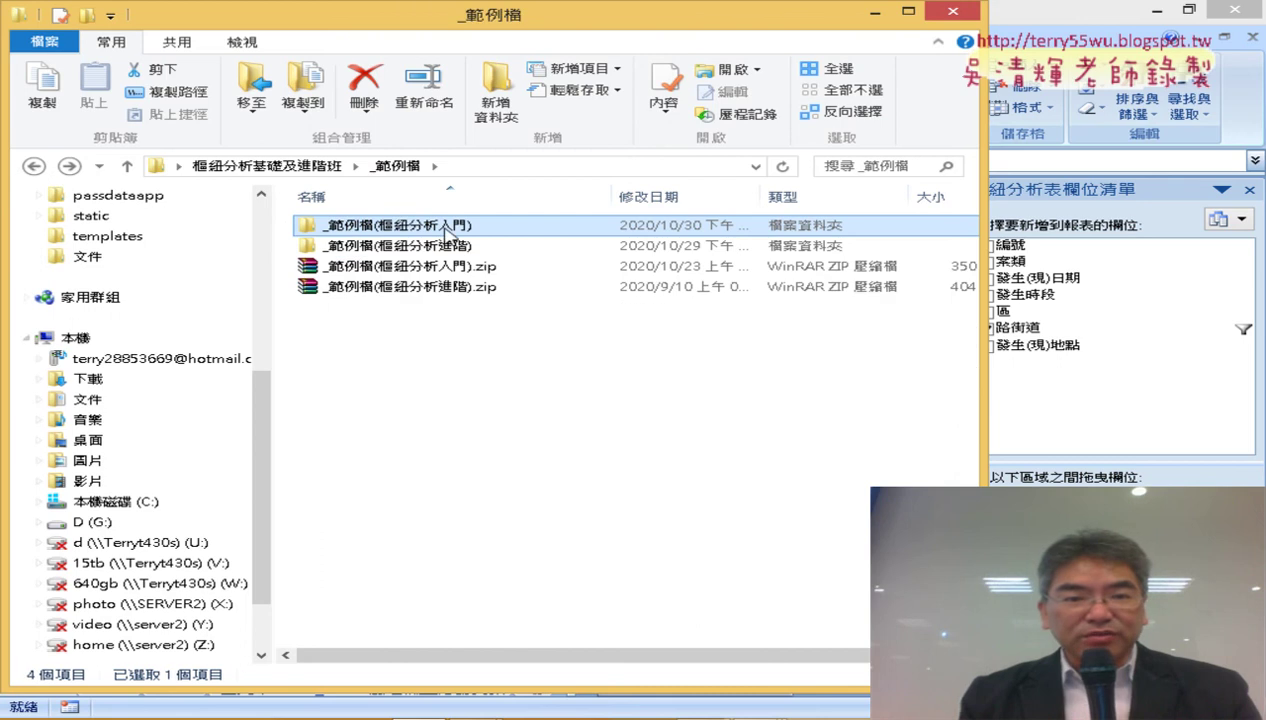
double_click(480, 229)
Widen the name column and select the 汽車竊盜, 強盜, 搶奪 and 機車竊盜 csv files.
left_click(476, 390)
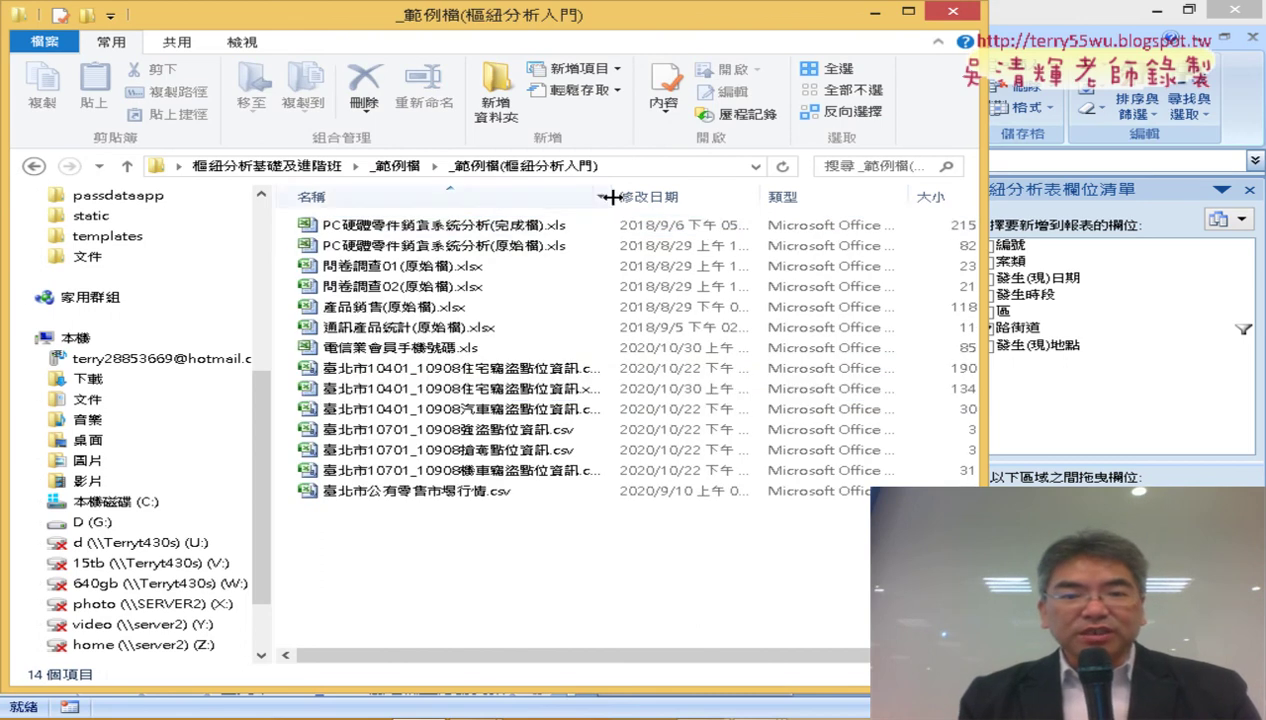
left_click_drag(610, 197, 740, 197)
left_click(516, 412)
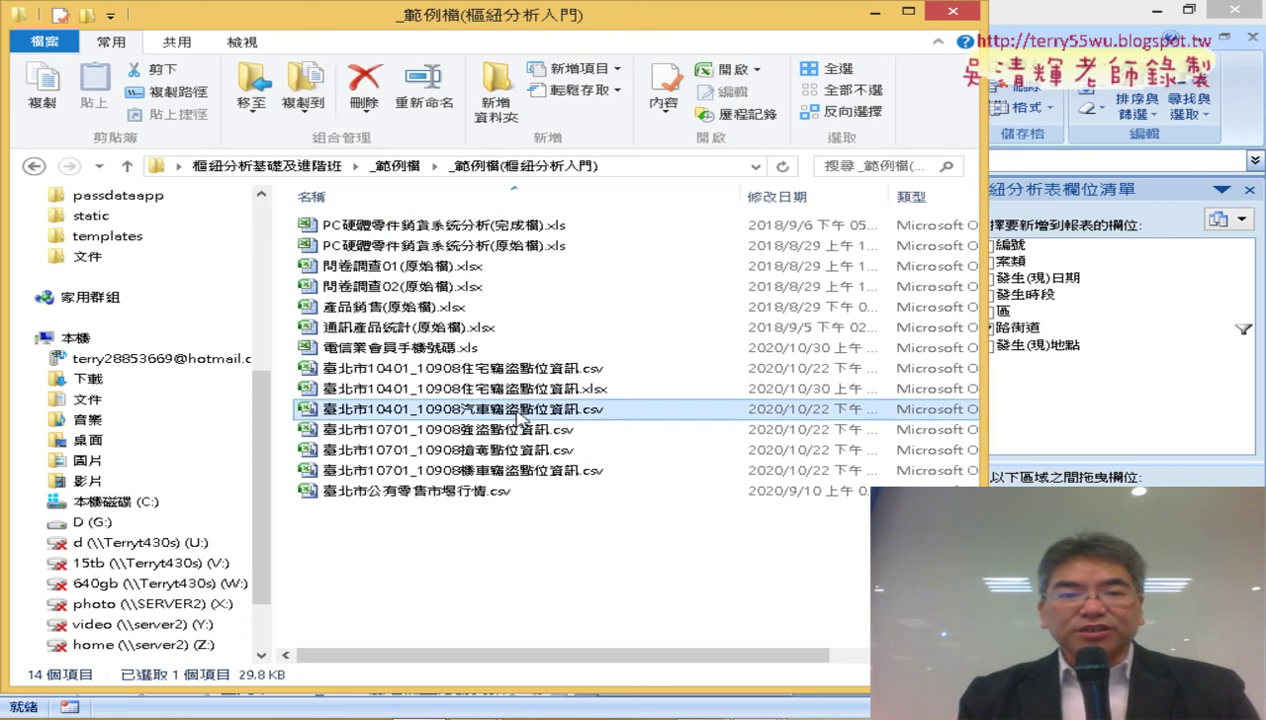
left_click(503, 432)
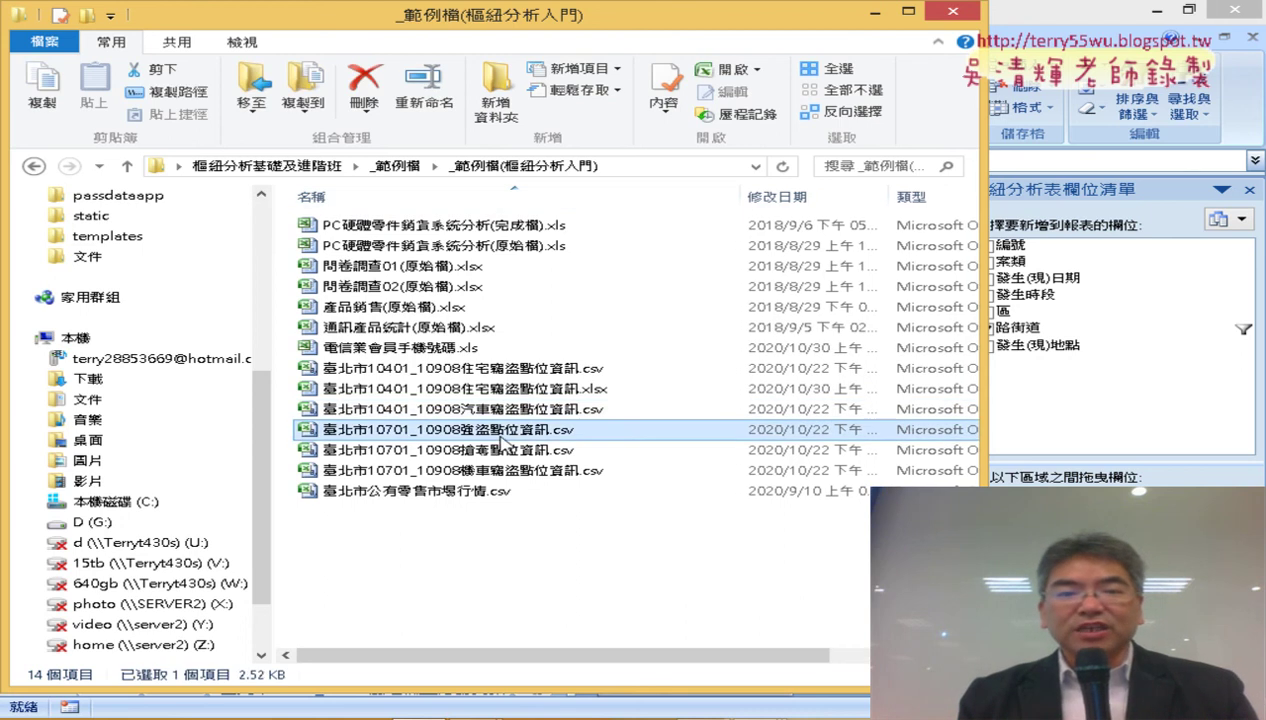
left_click(505, 450)
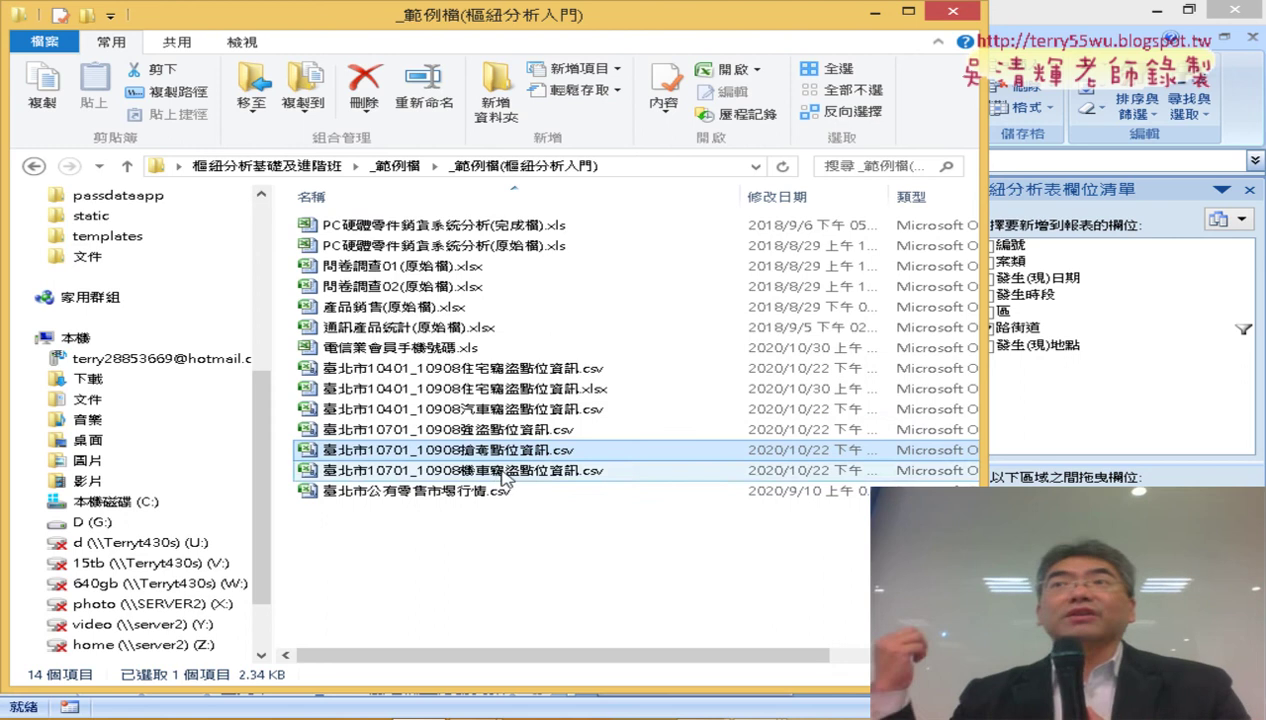
left_click(515, 472)
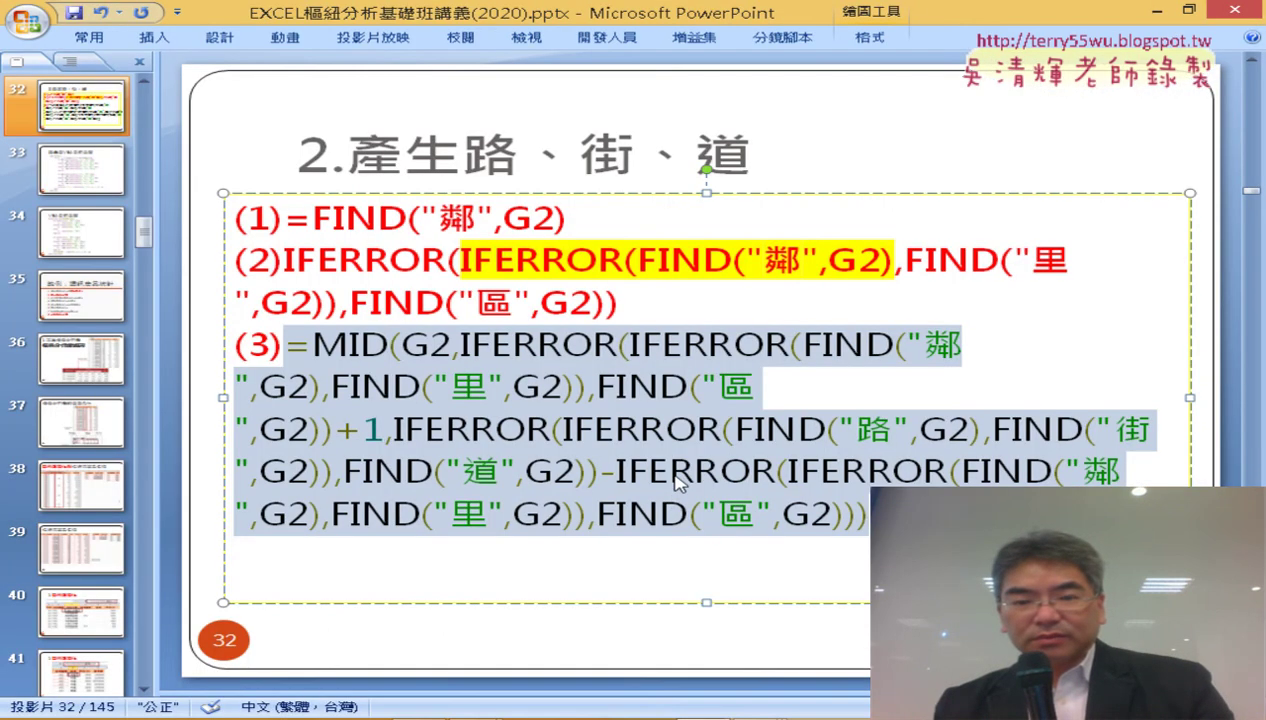
Scroll the slide pane back through the burglary analysis slides to slide 25.
scroll(676, 481, "down", 2)
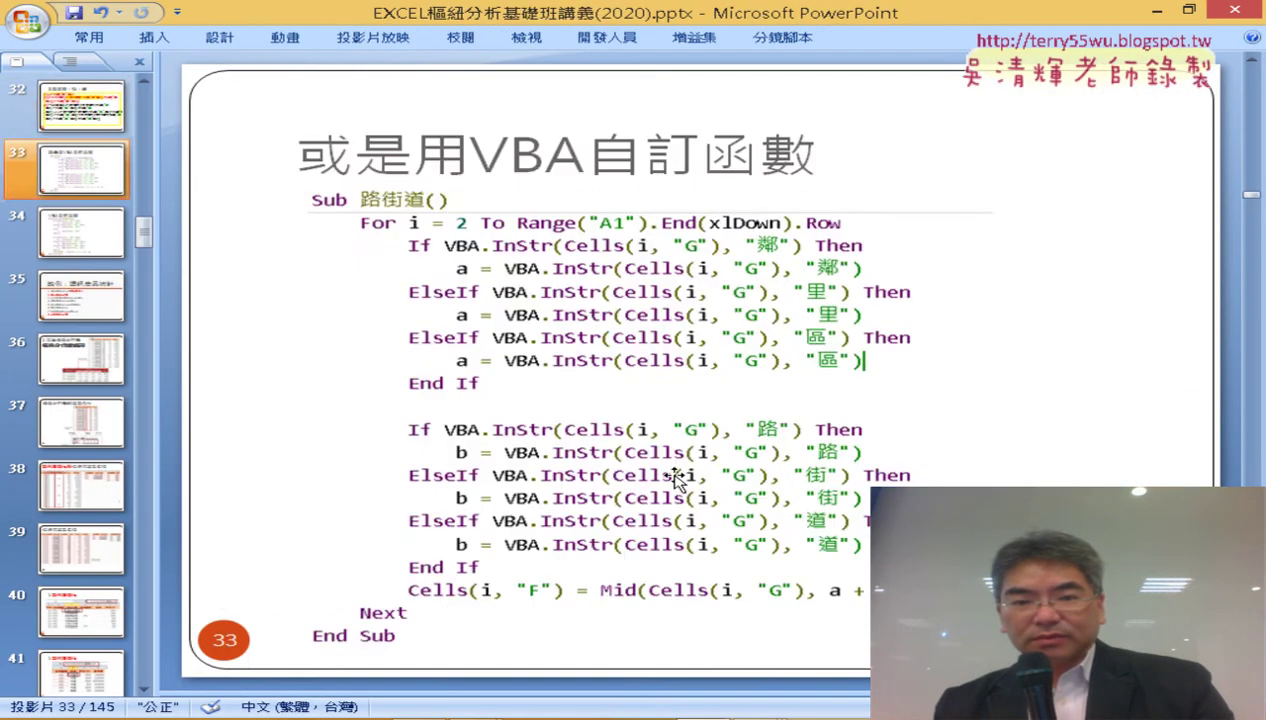
scroll(676, 481, "down", 1)
scroll(676, 481, "down", 1)
scroll(676, 481, "down", 1)
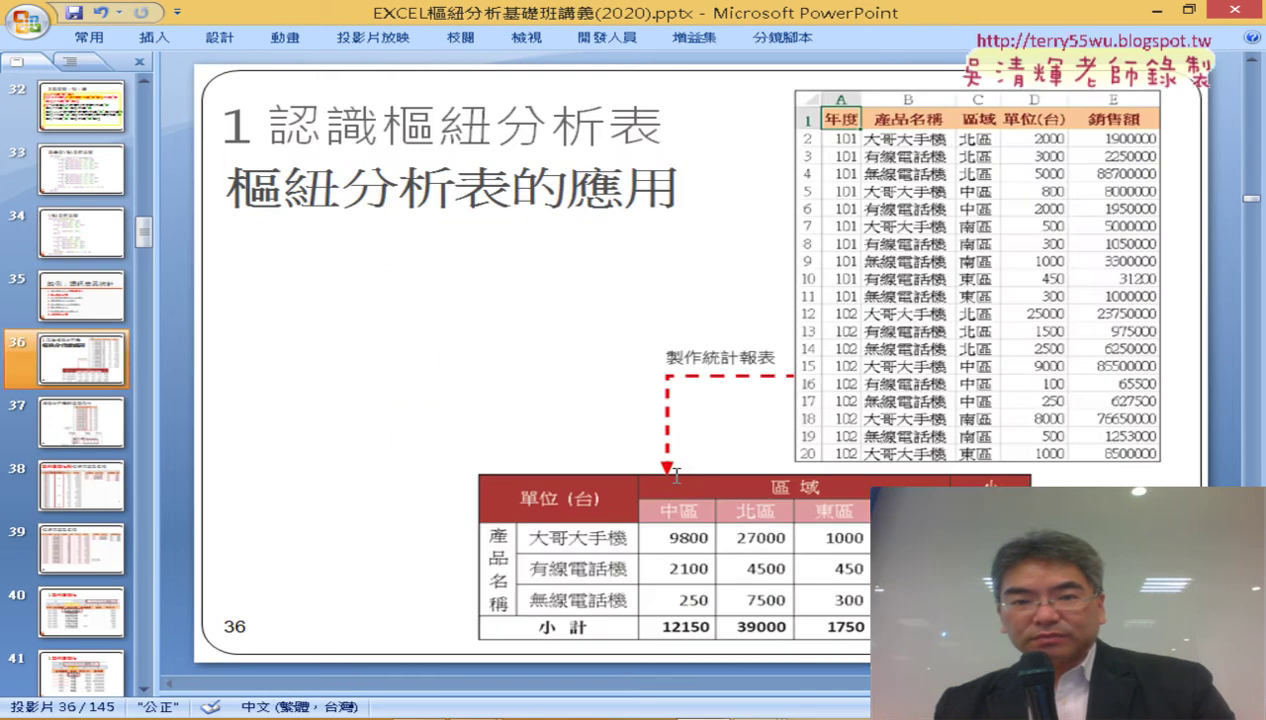
scroll(676, 481, "up", 5)
scroll(676, 481, "up", 1)
scroll(676, 481, "up", 1)
scroll(676, 481, "up", 1)
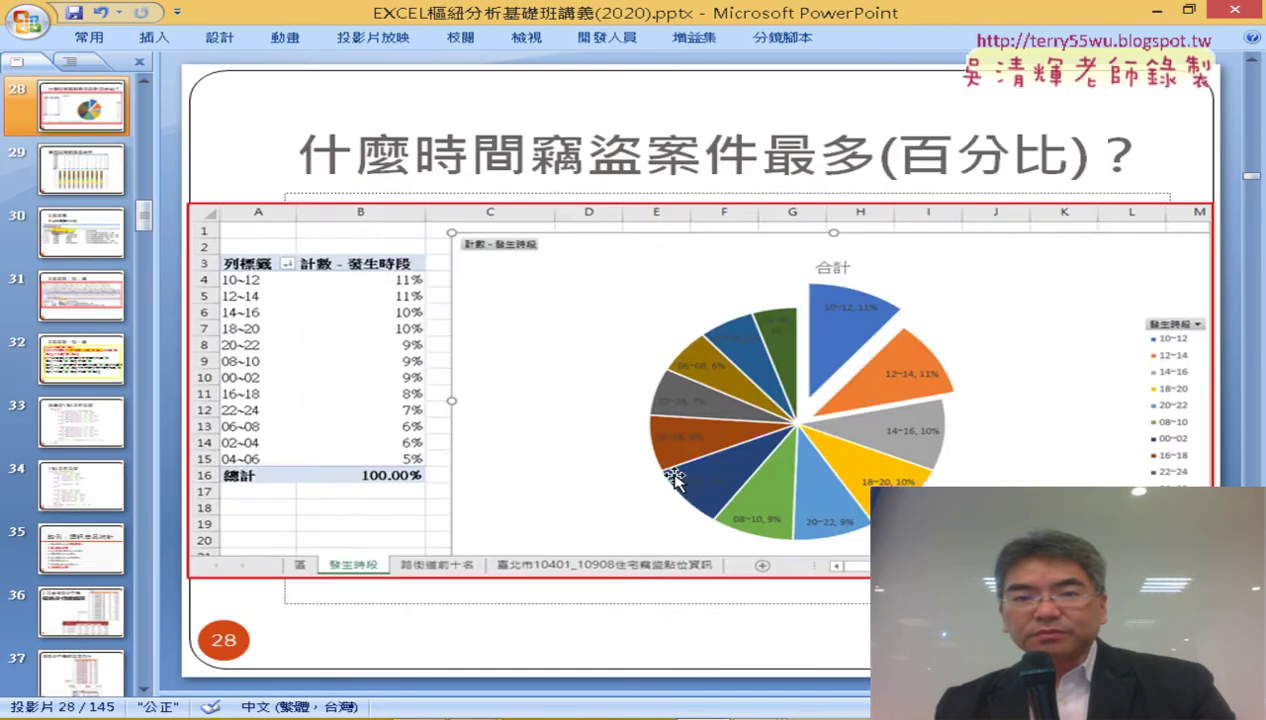
scroll(676, 481, "up", 1)
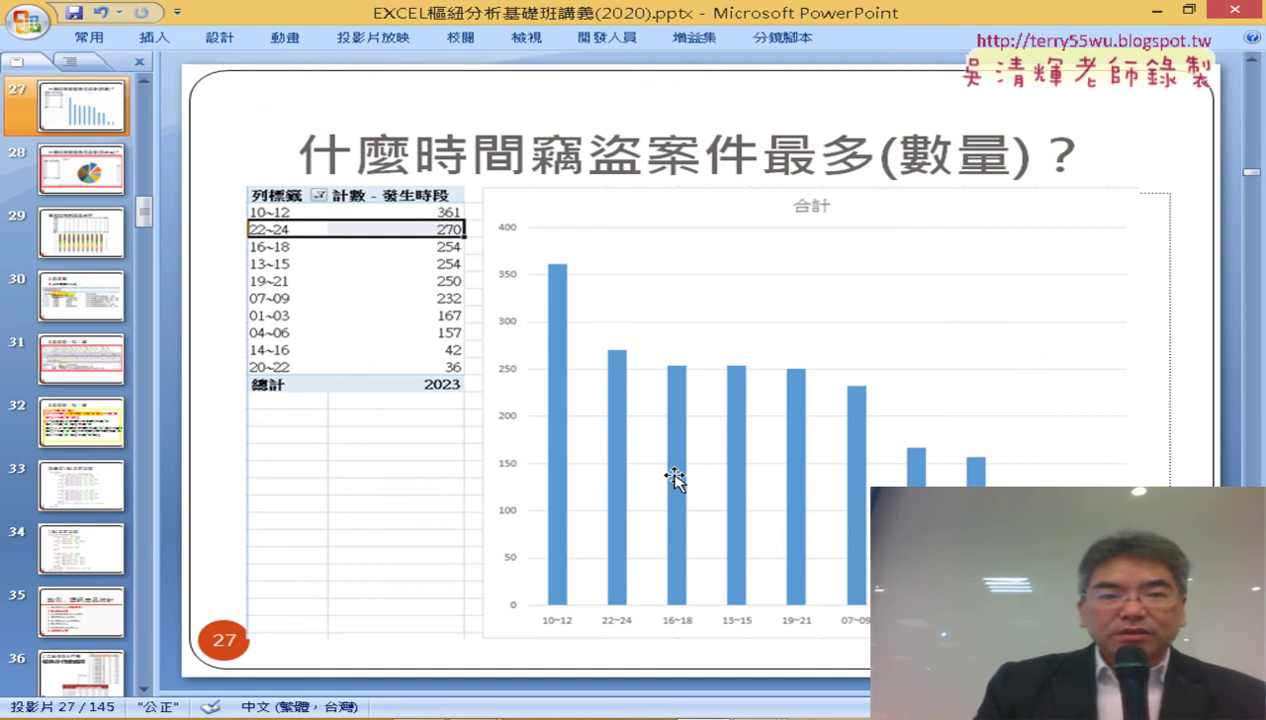
scroll(676, 481, "up", 1)
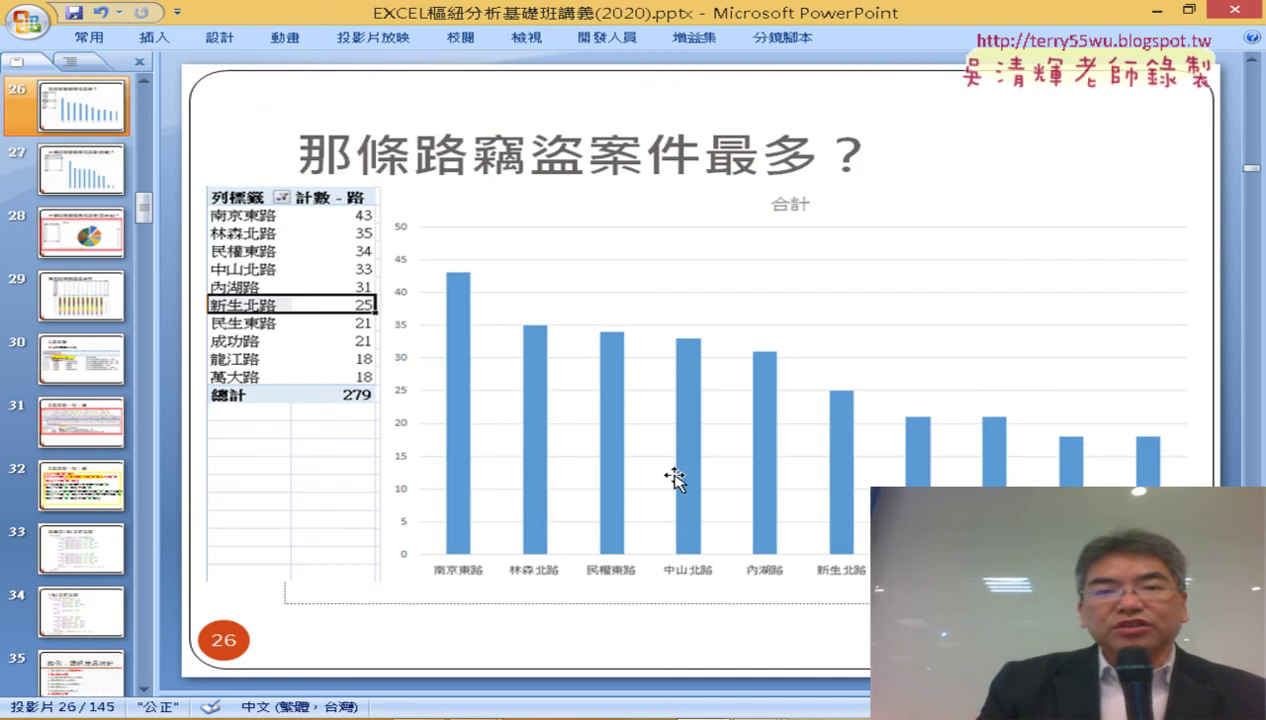
scroll(676, 481, "up", 1)
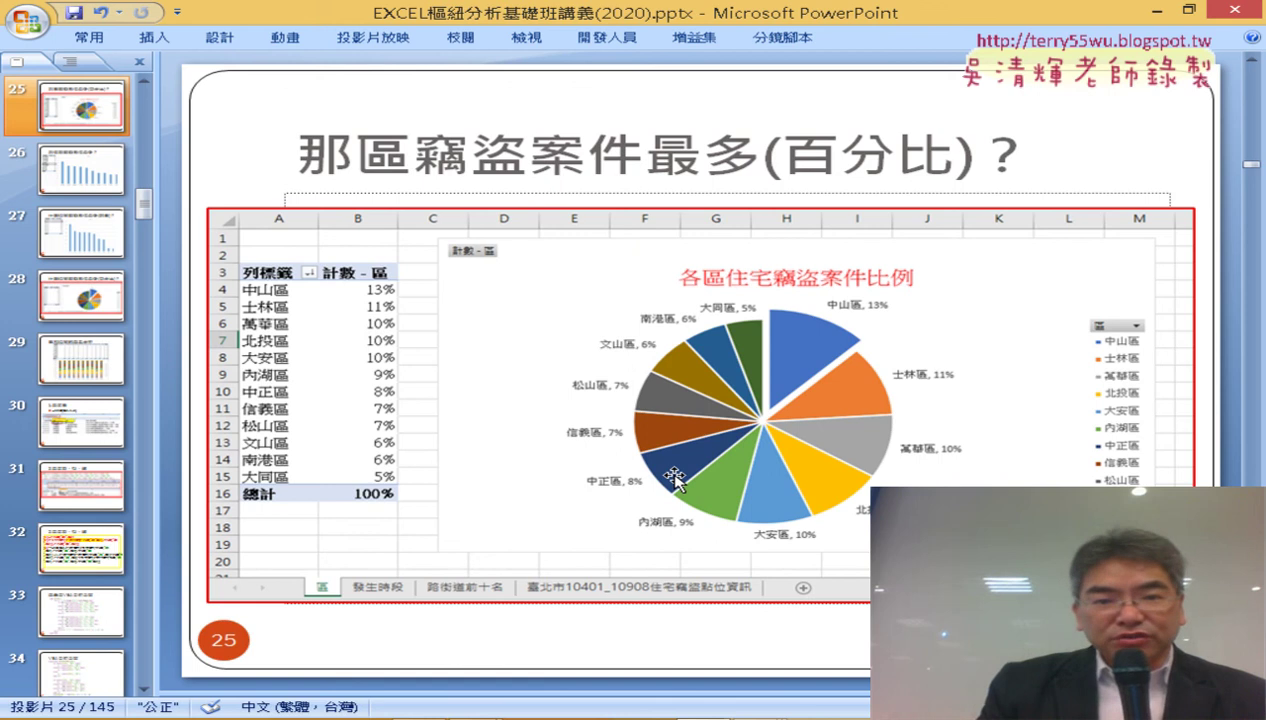
Settle on slide 27, select its title text, and switch to the Excel workbook.
scroll(676, 481, "down", 1)
scroll(676, 481, "up", 1)
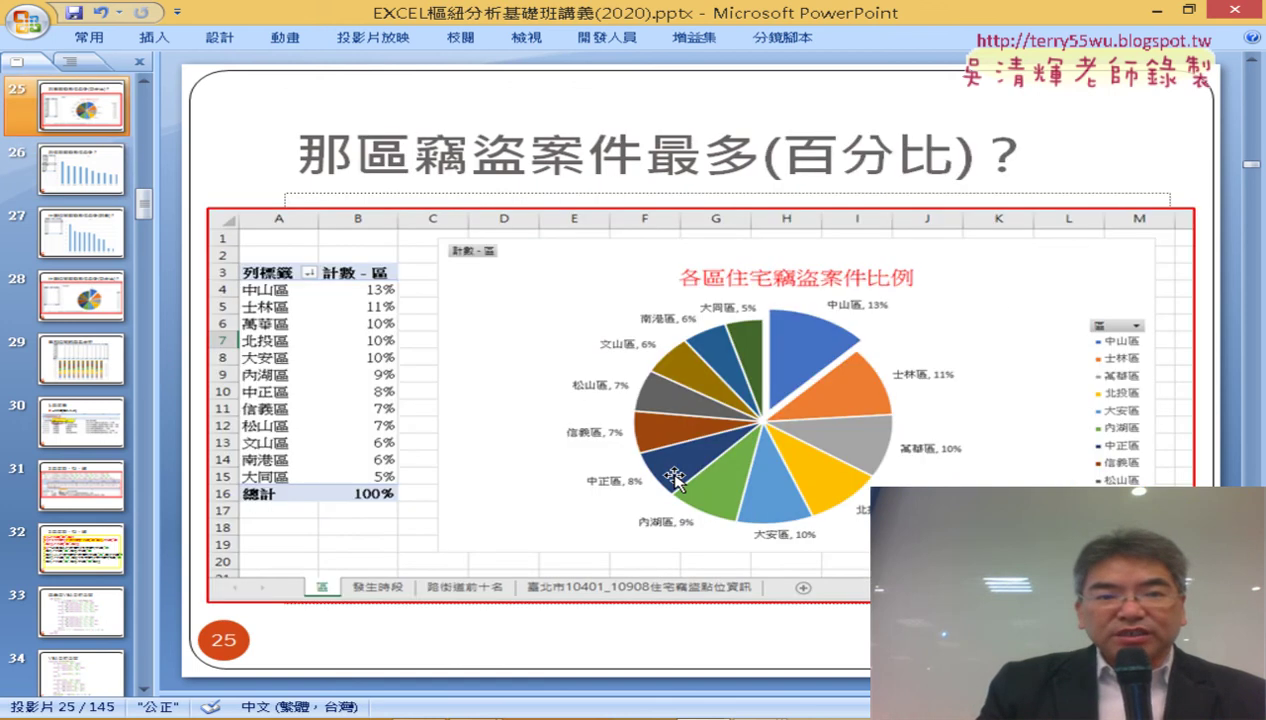
scroll(676, 481, "down", 1)
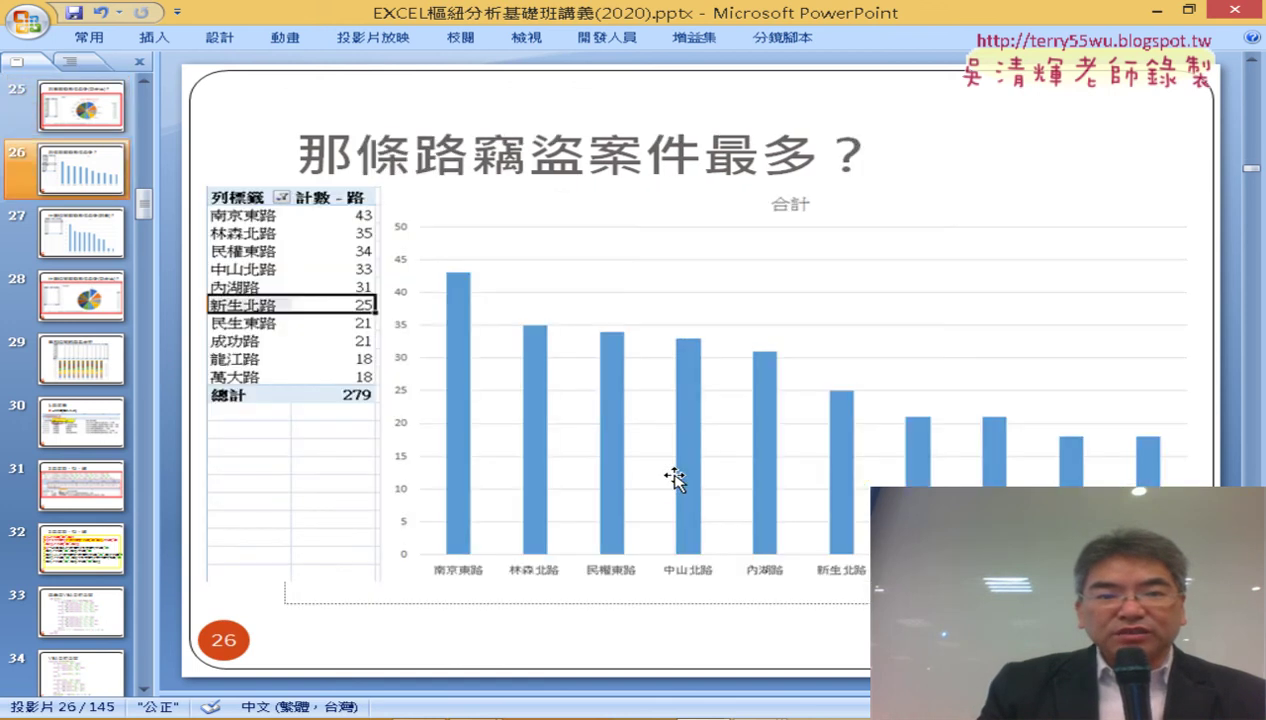
scroll(676, 481, "down", 1)
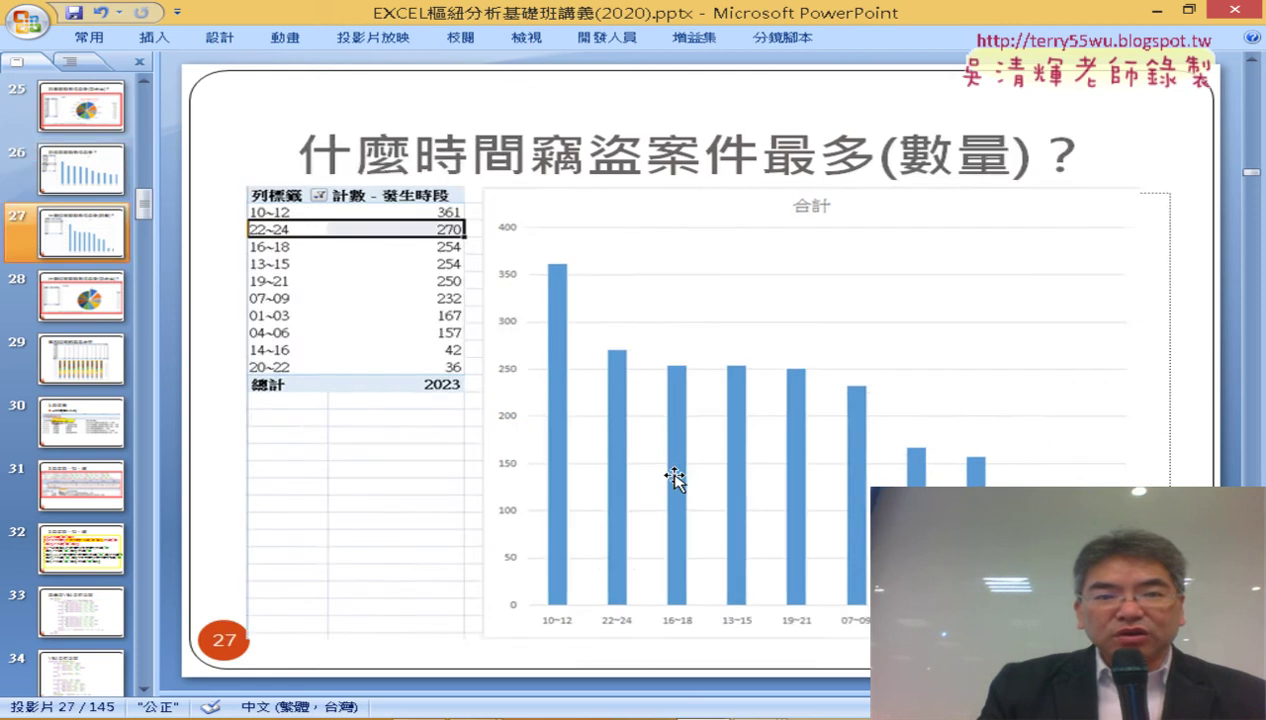
scroll(673, 480, "up", 1)
scroll(651, 452, "down", 1)
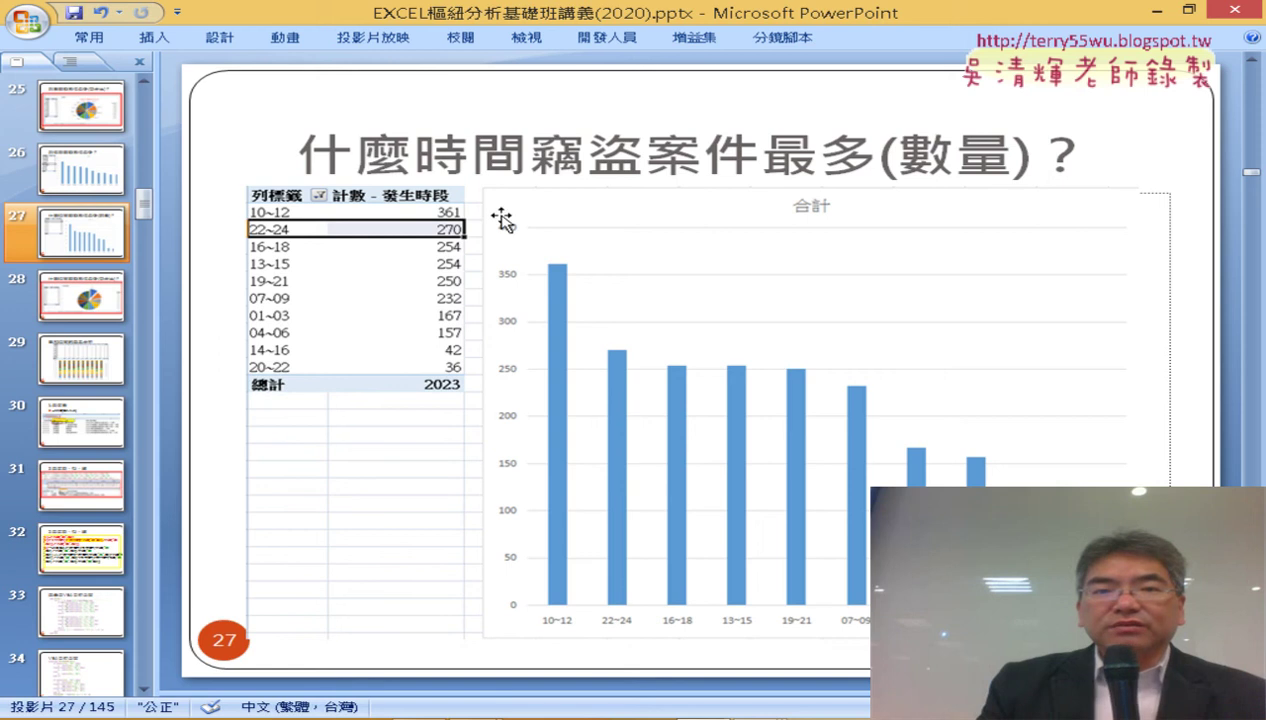
mouse_move(314, 141)
left_mouse_down()
mouse_move(1105, 192)
mouse_move(1039, 150)
left_mouse_up()
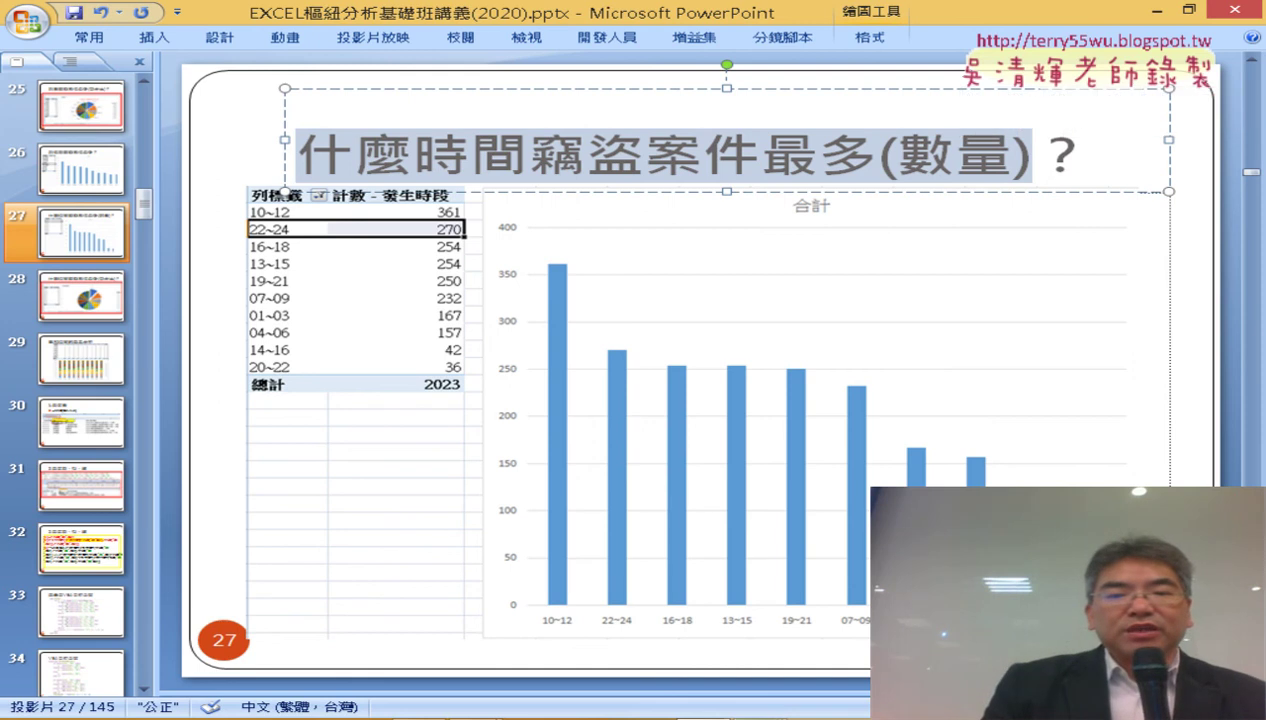
left_click(464, 626)
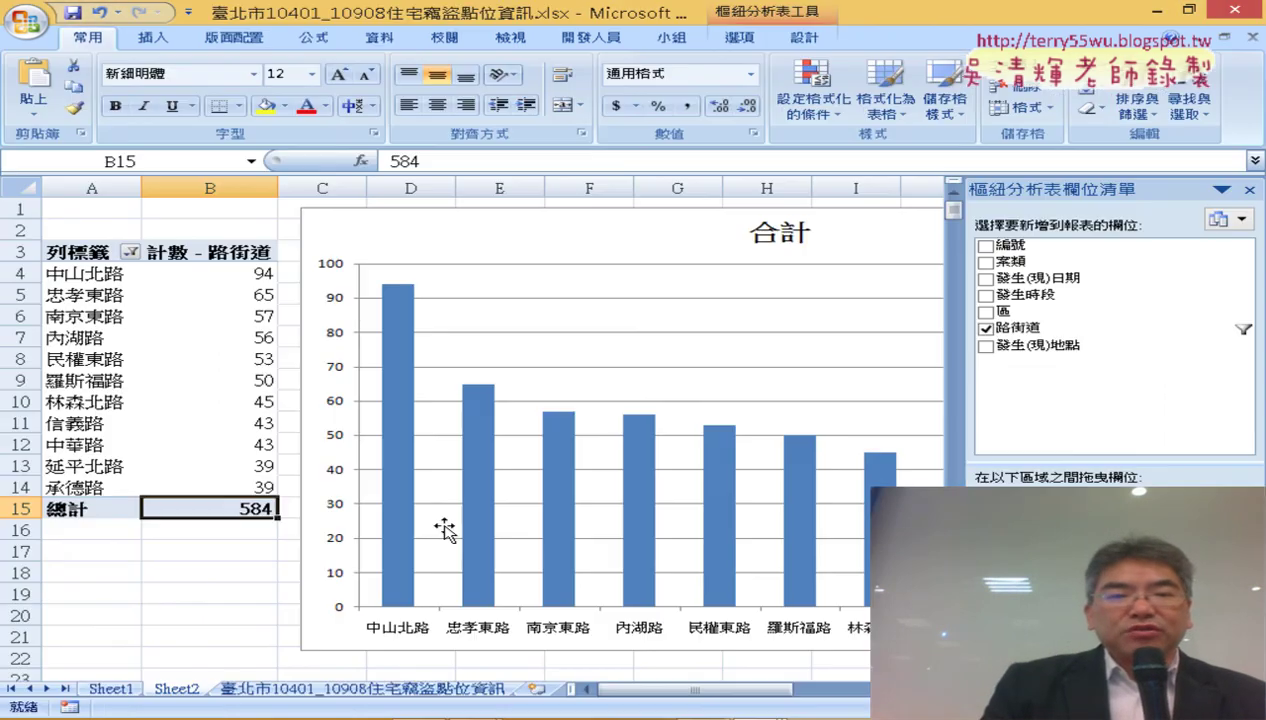
Inspect the 發生時段 column on the raw burglary data sheet, then return to PowerPoint.
left_click(386, 689)
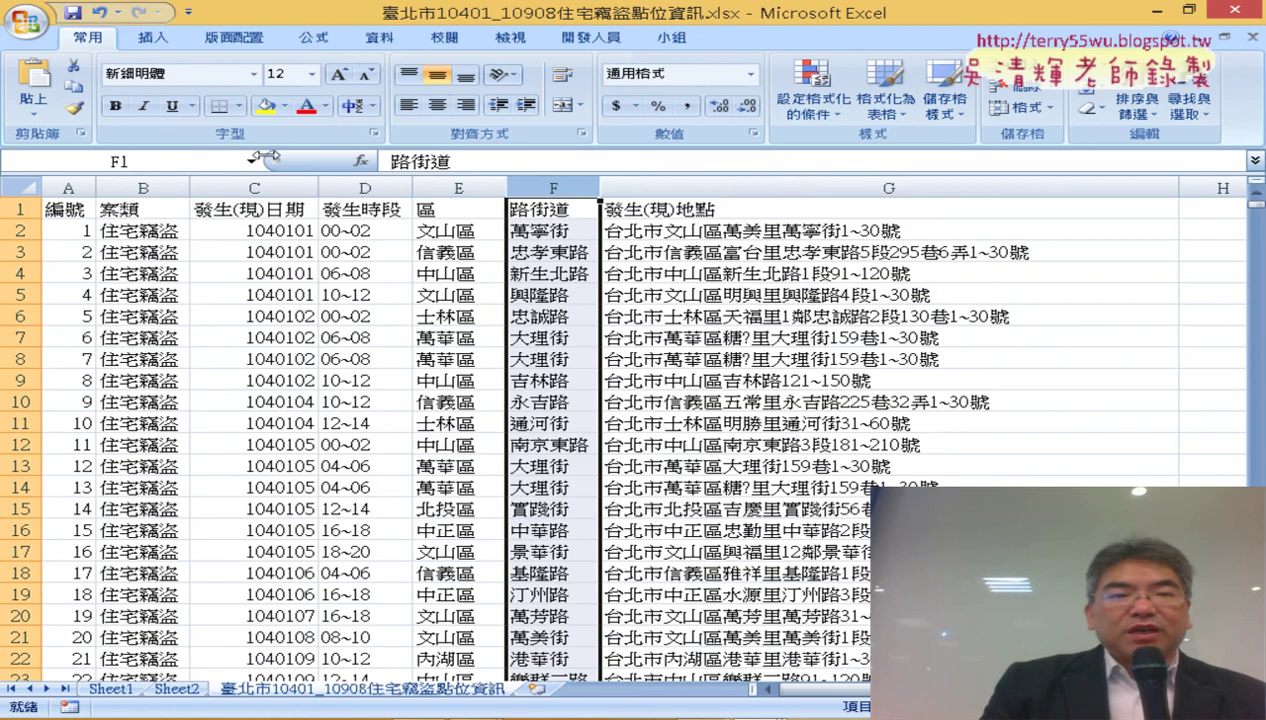
left_click(352, 188)
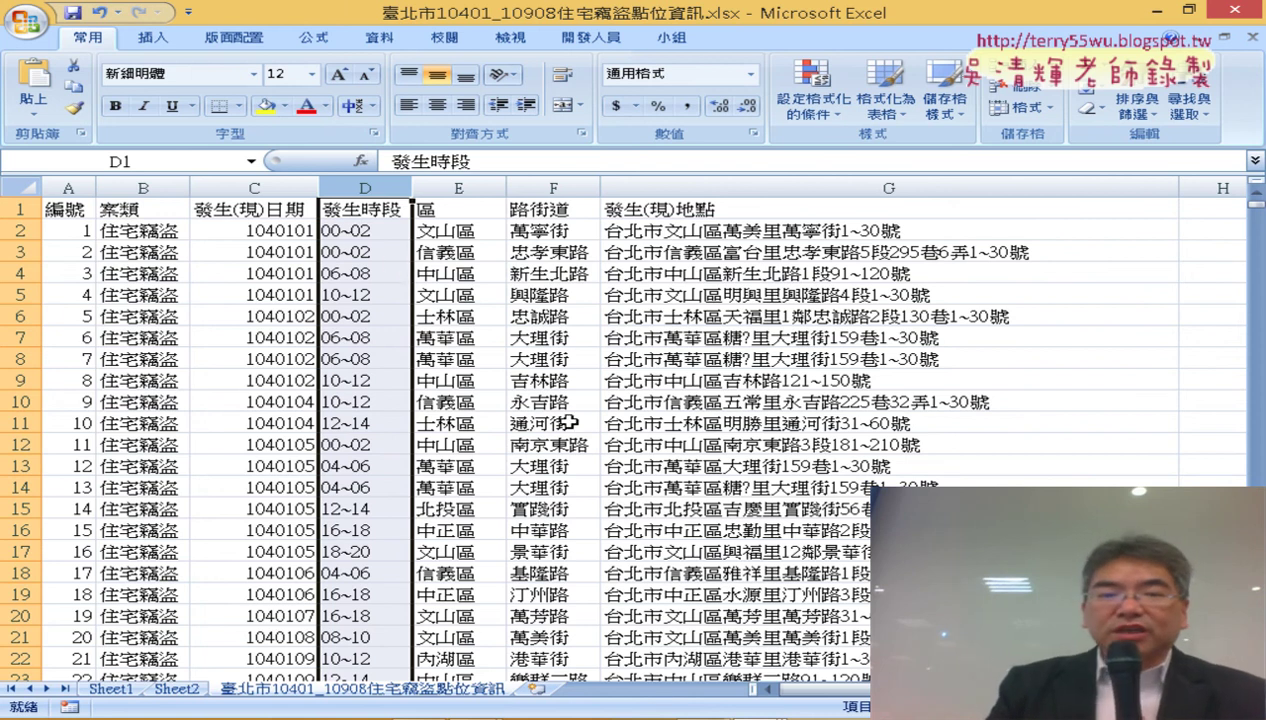
key("alt+Tab")
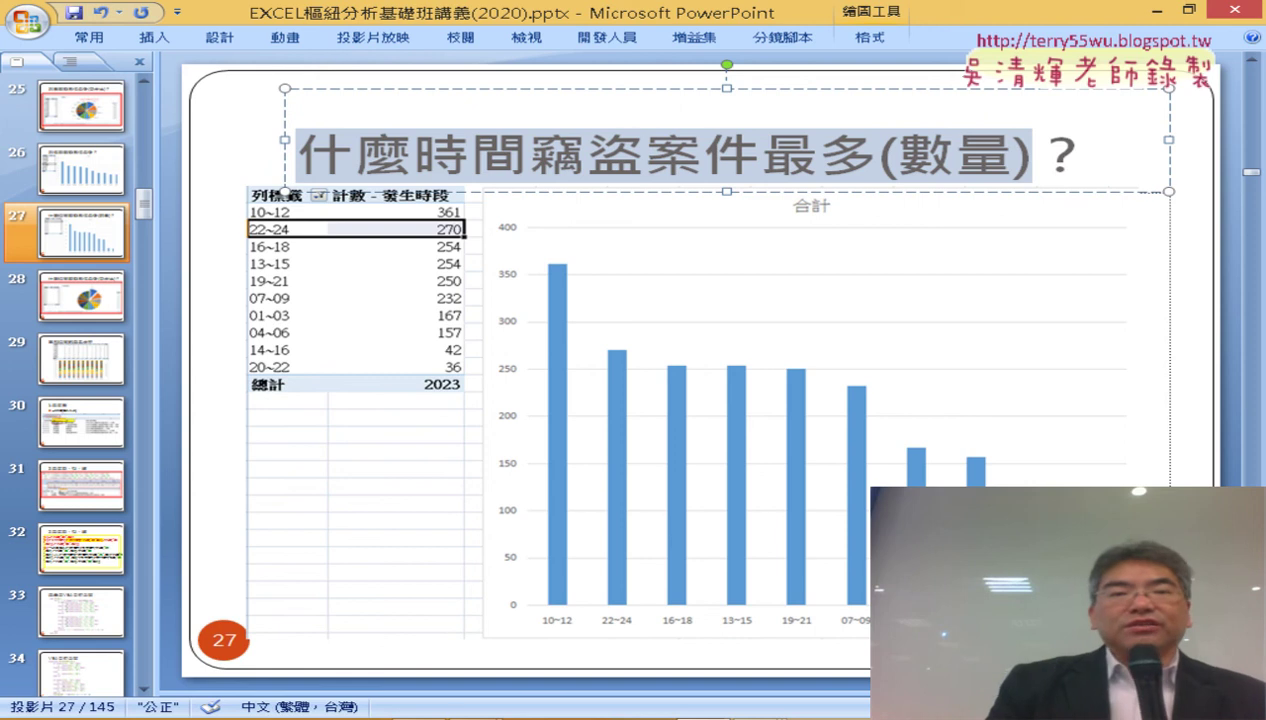
Start the full-screen slide show from slide 28, then step back two slides to the street ranking.
scroll(829, 399, "down", 1)
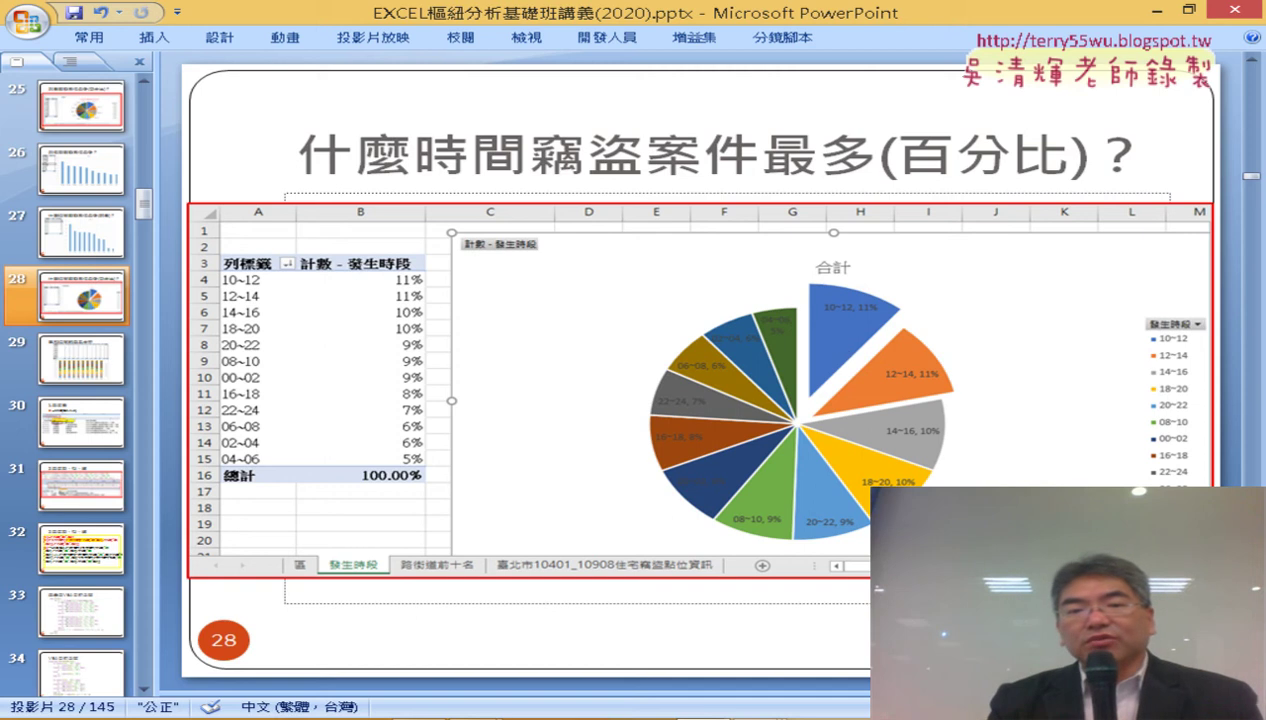
key("shift+F5")
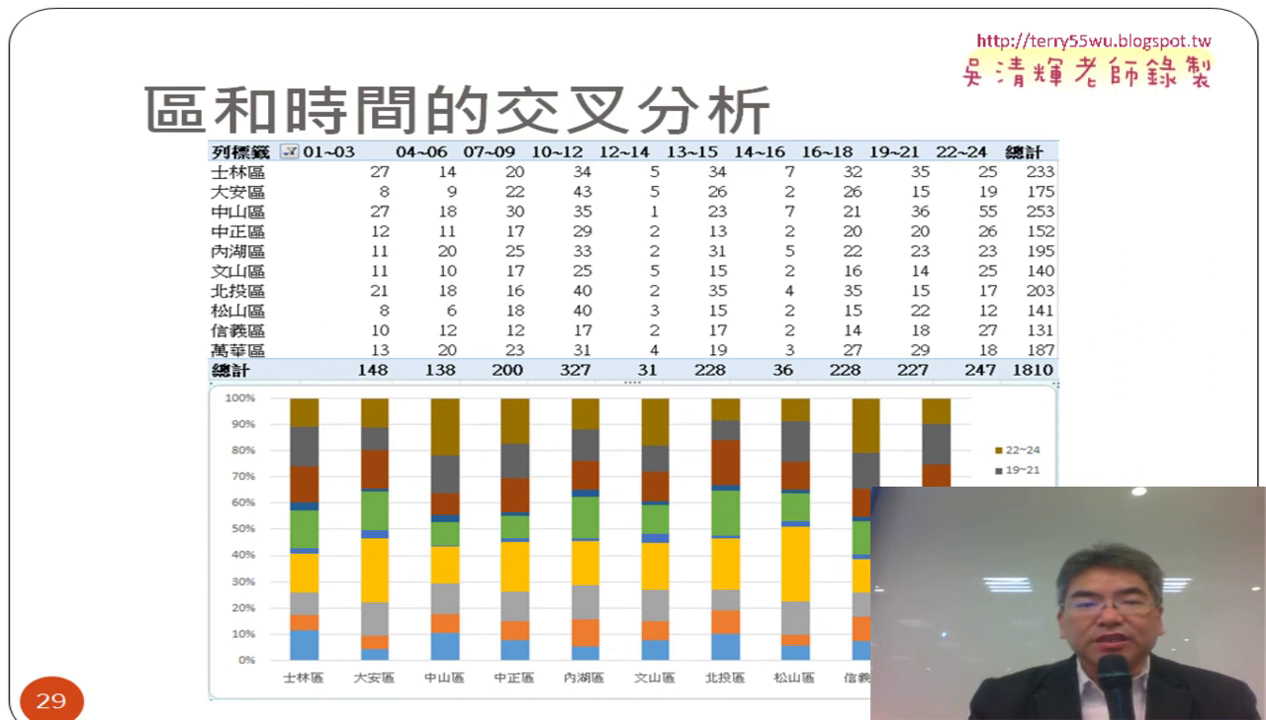
key("Left")
key("Left")
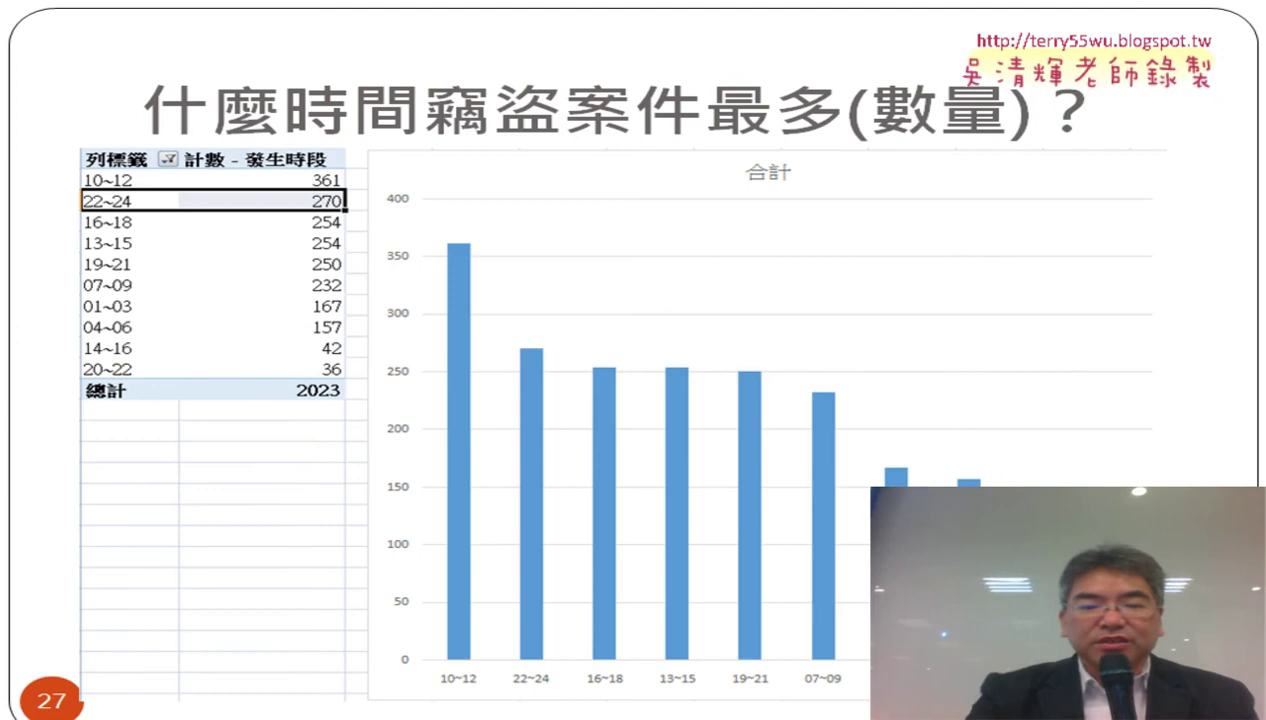
key("Left")
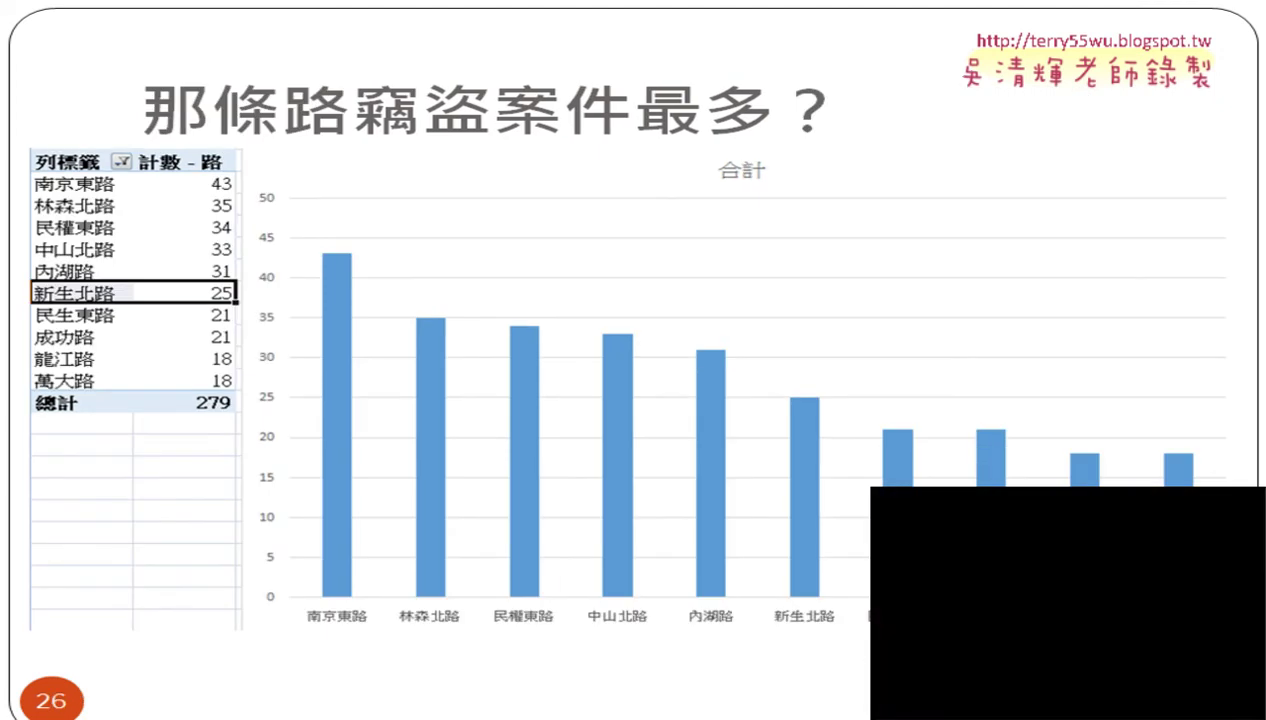